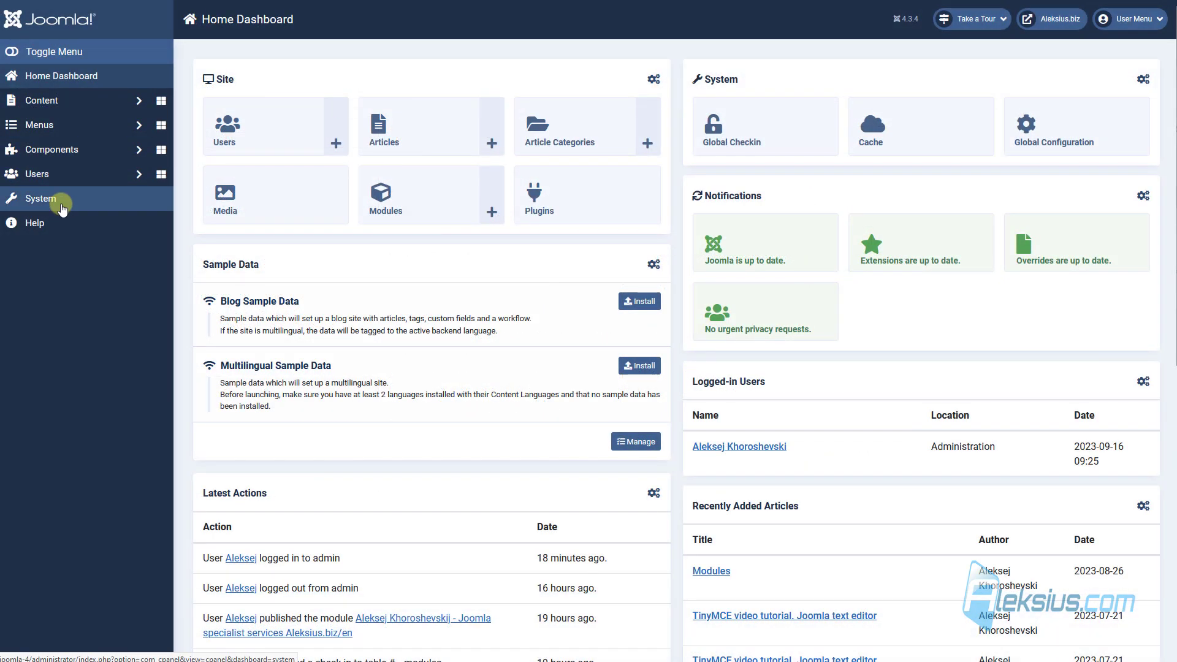
# - Open the Cassiopeia site template's Details and Files page via System > Site Templates
pyautogui.click(62, 209)
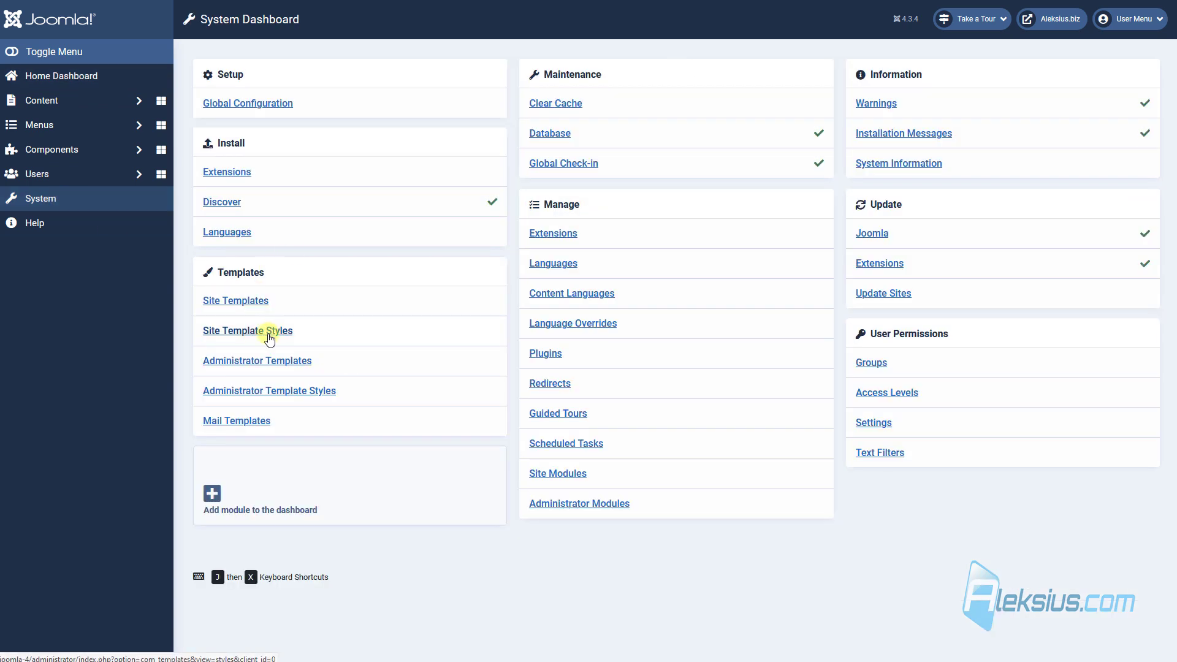
pyautogui.click(253, 302)
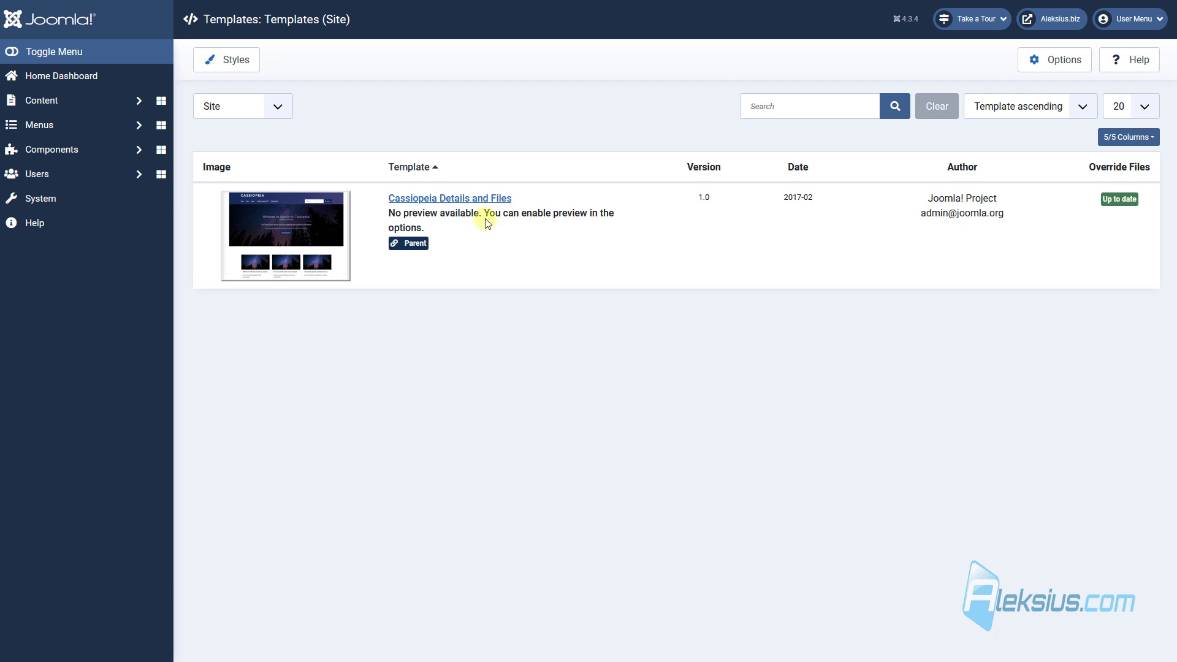
pyautogui.click(434, 198)
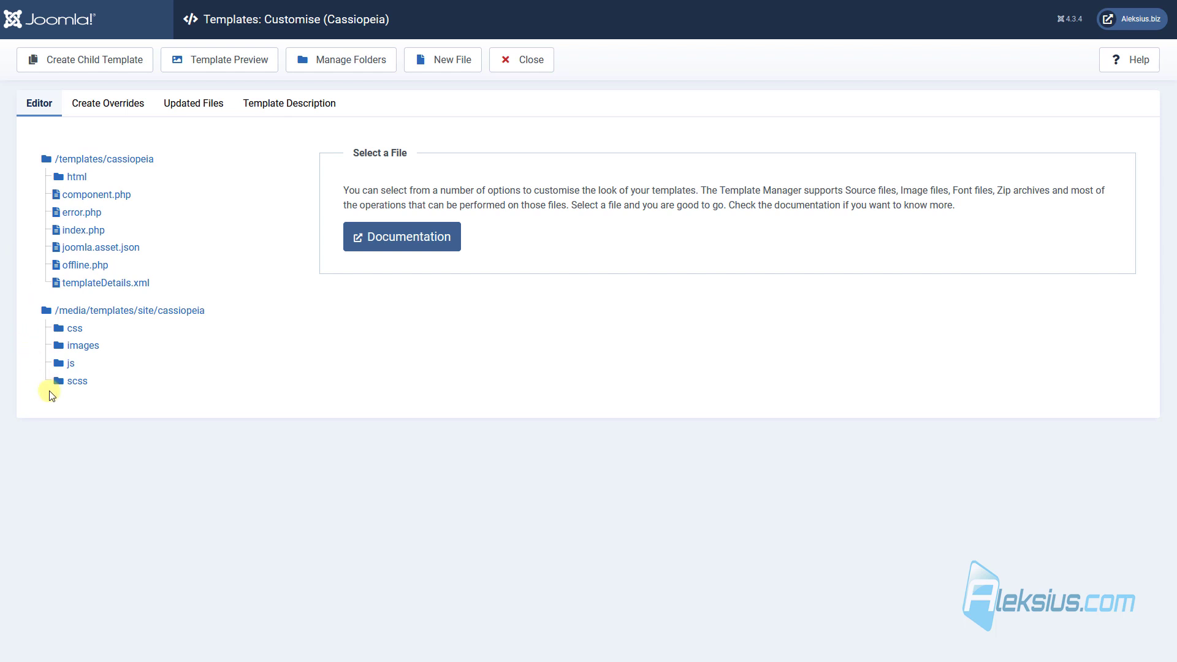
# - Browse Cassiopeia's Create Overrides, Updated Files and Template Description tabs and view its screenshot
pyautogui.click(118, 108)
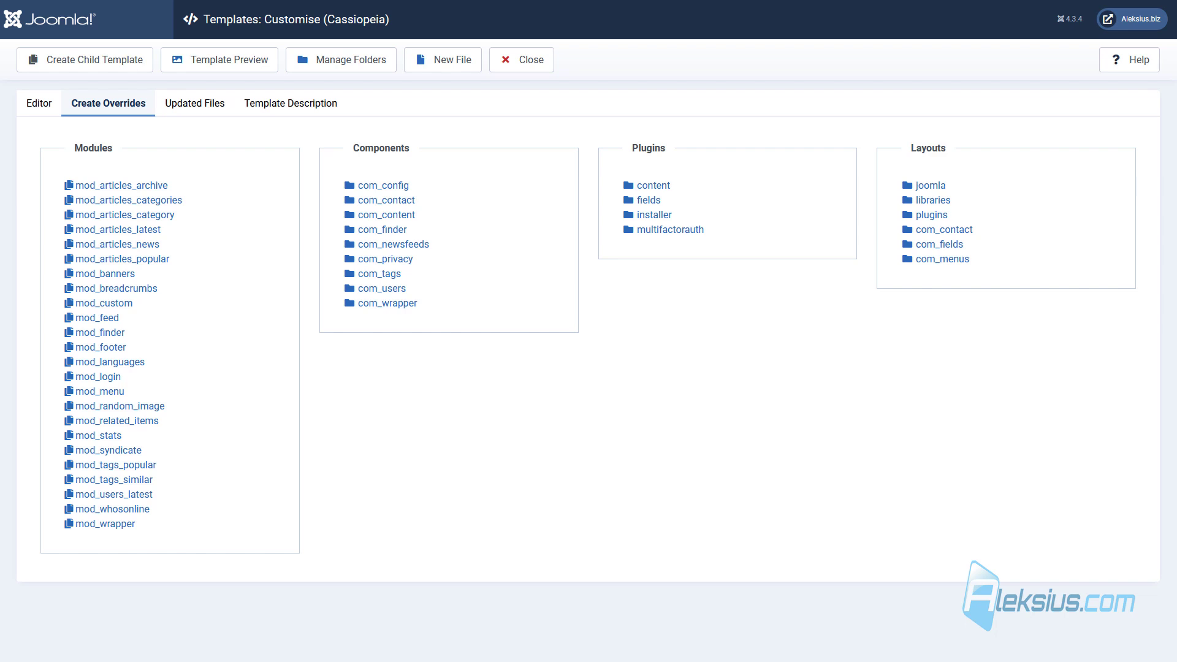
pyautogui.click(205, 104)
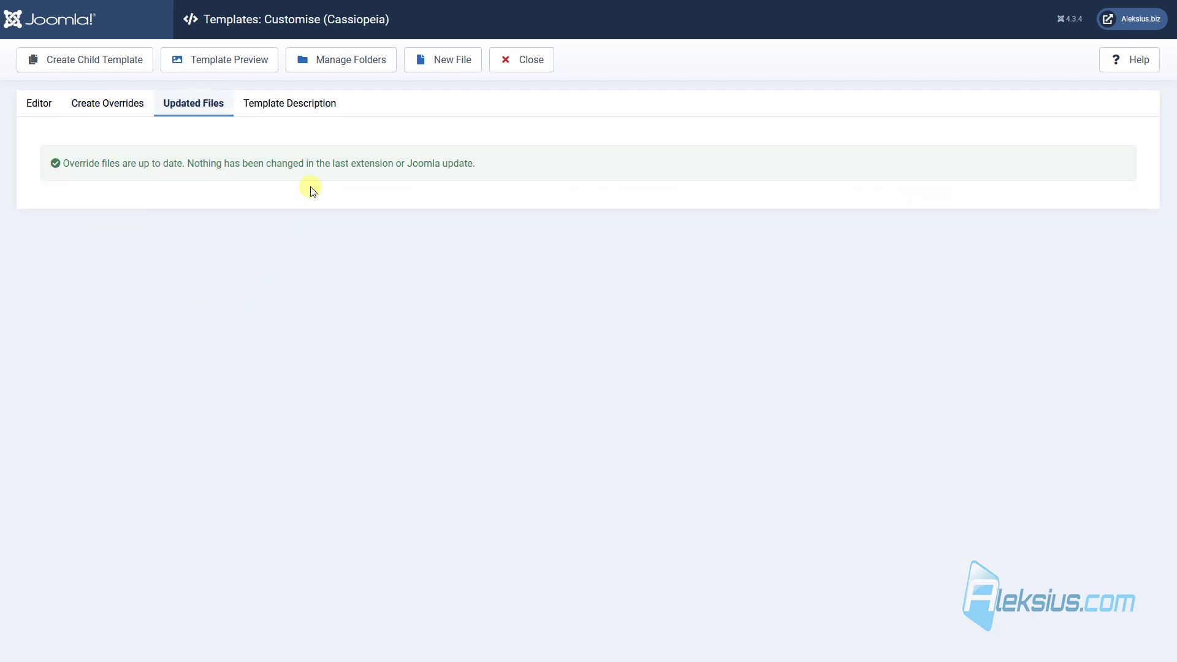
pyautogui.click(298, 106)
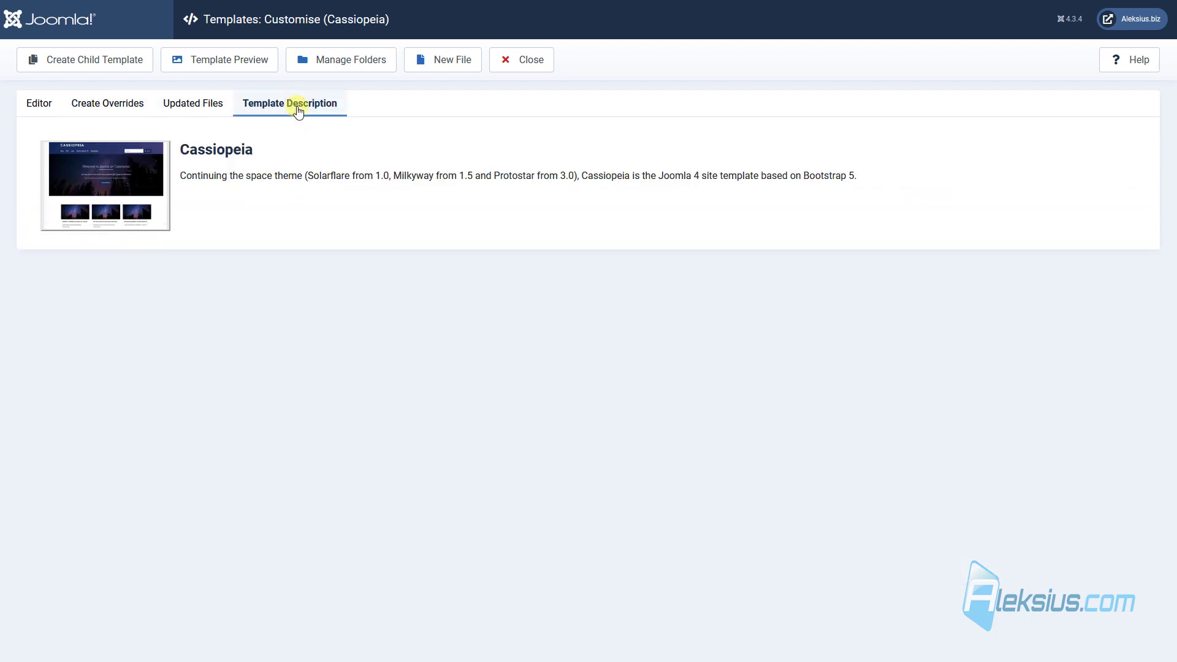
pyautogui.tripleClick(357, 177)
pyautogui.click(815, 37)
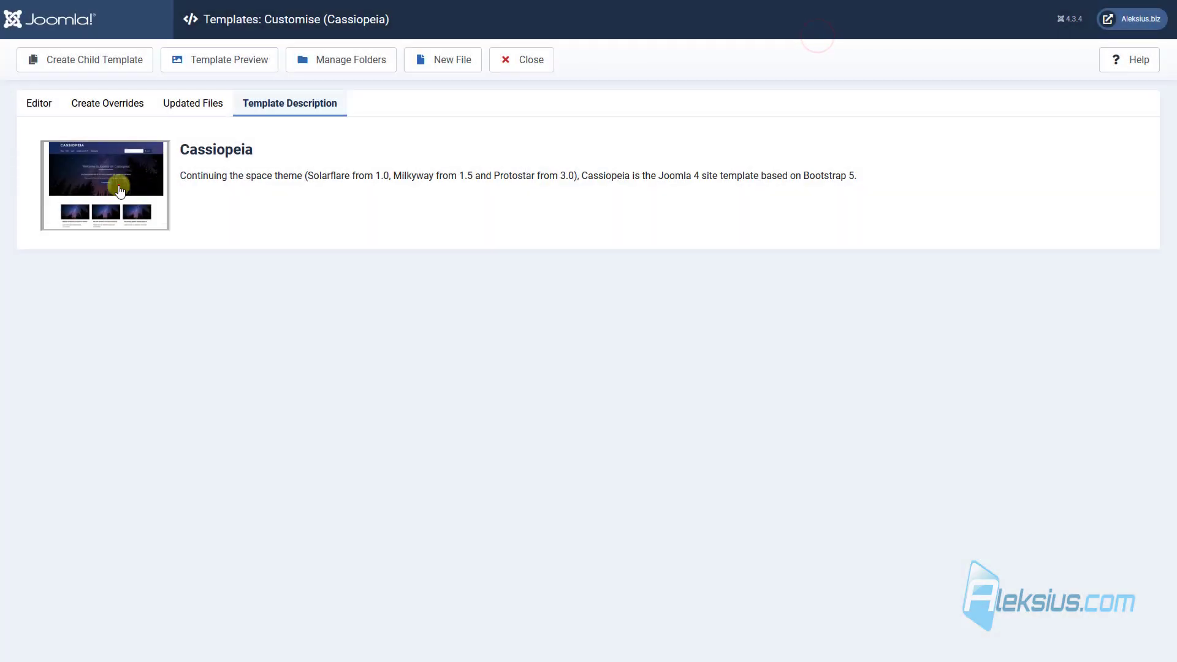
pyautogui.click(120, 191)
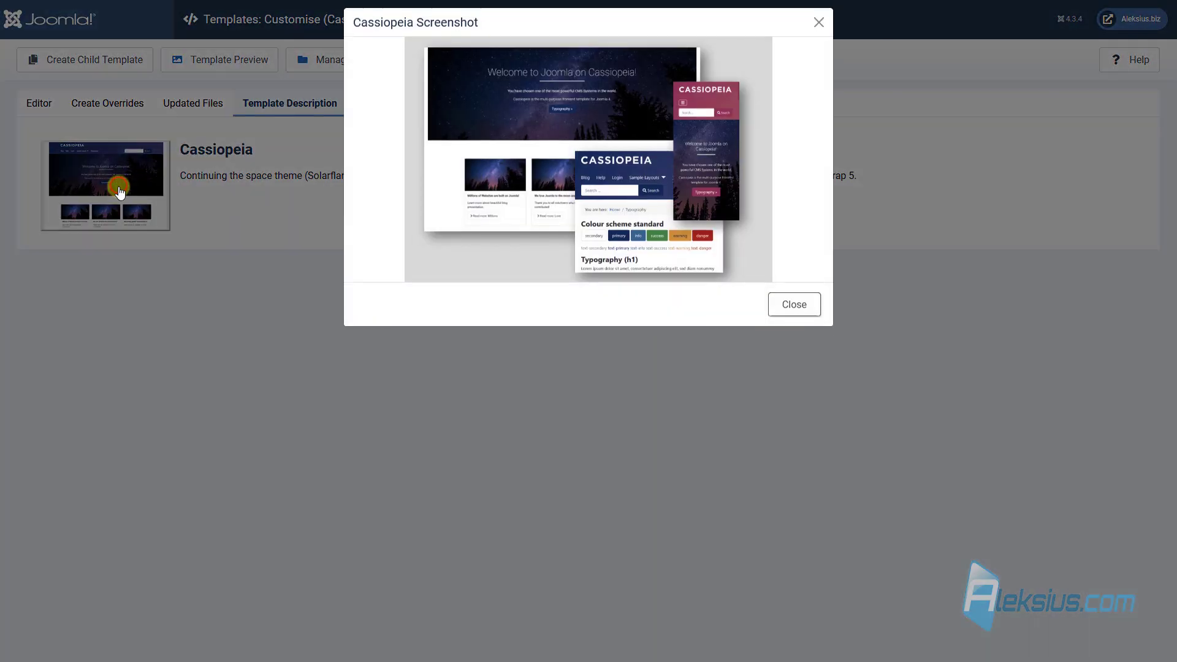
pyautogui.click(777, 319)
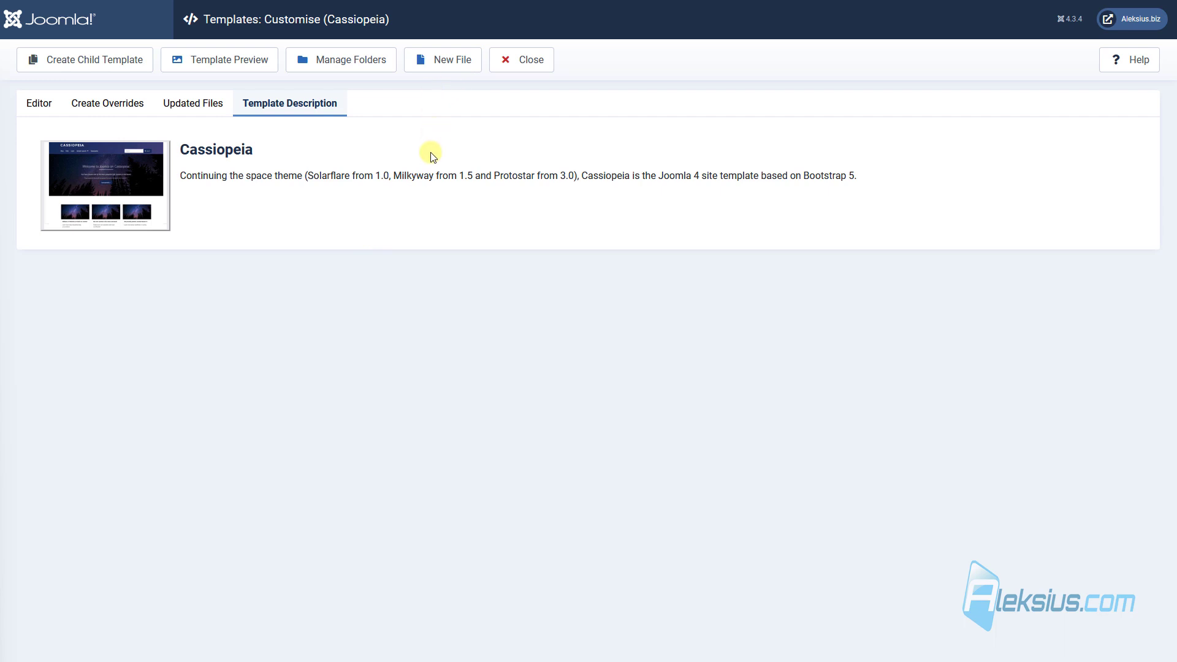
# - Close the Cassiopeia page and show the site Template Styles list with Cassiopeia en and укр
pyautogui.click(523, 54)
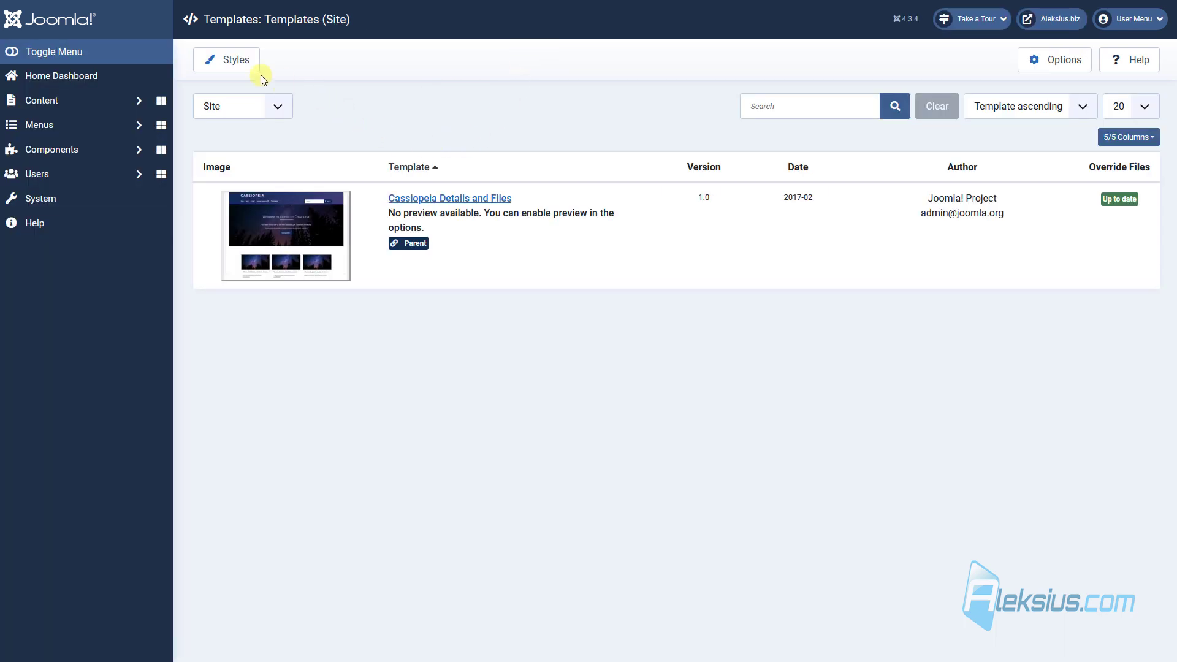
pyautogui.click(228, 61)
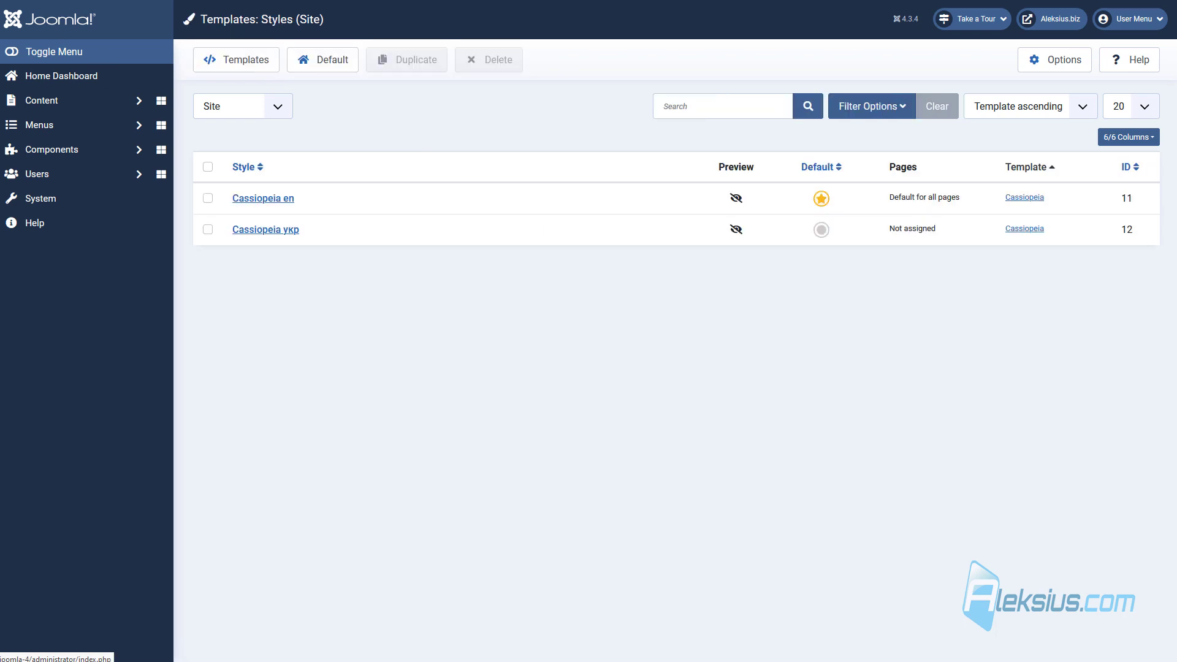
pyautogui.click(68, 197)
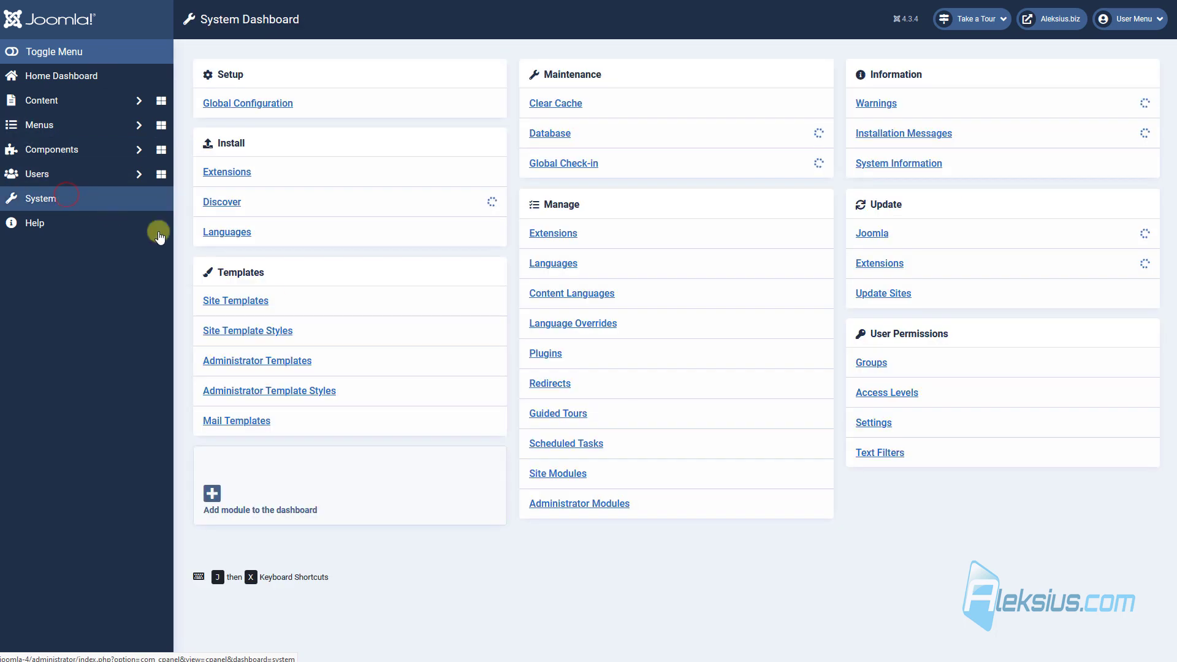
pyautogui.click(273, 336)
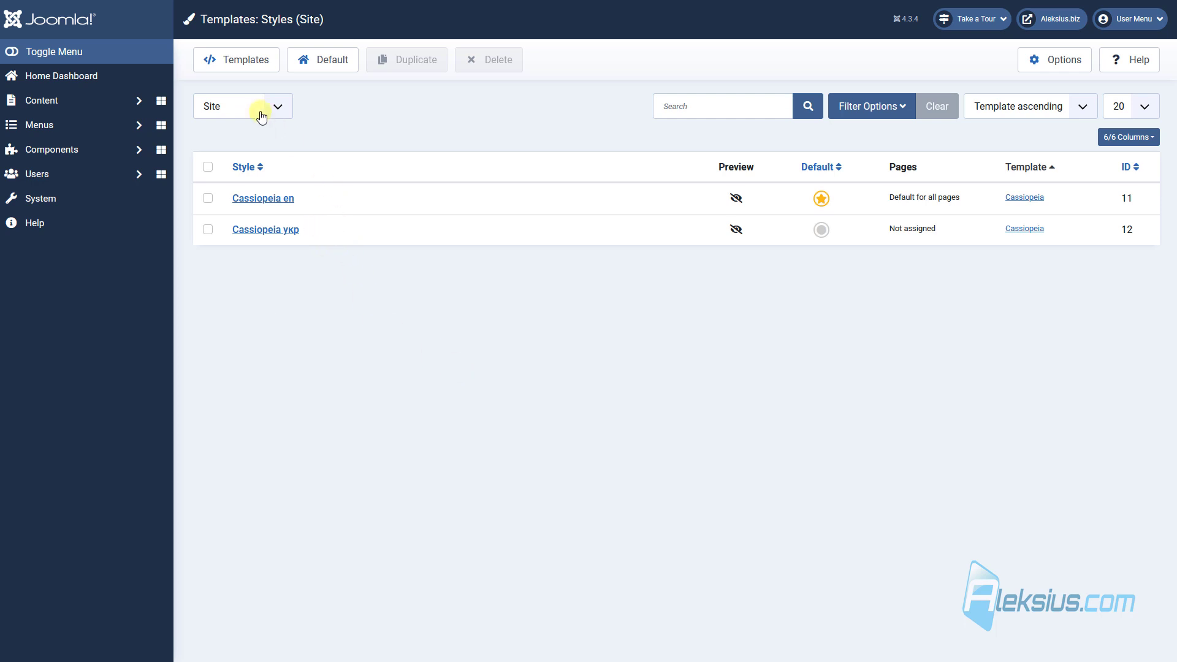
pyautogui.click(246, 66)
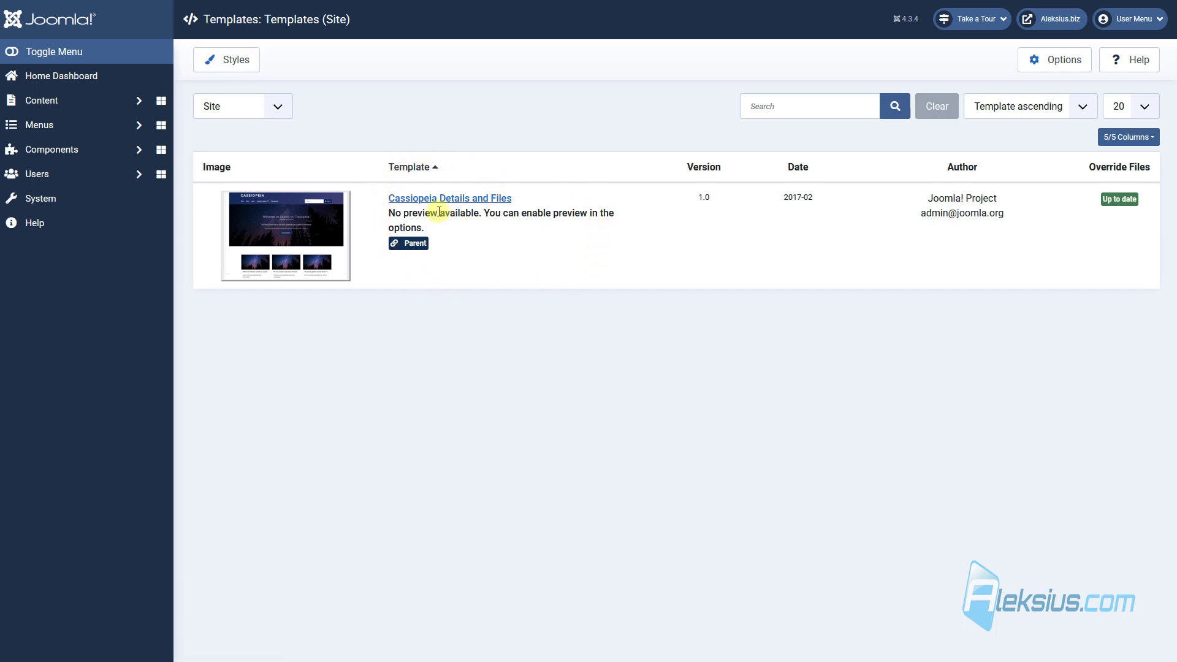
pyautogui.click(242, 61)
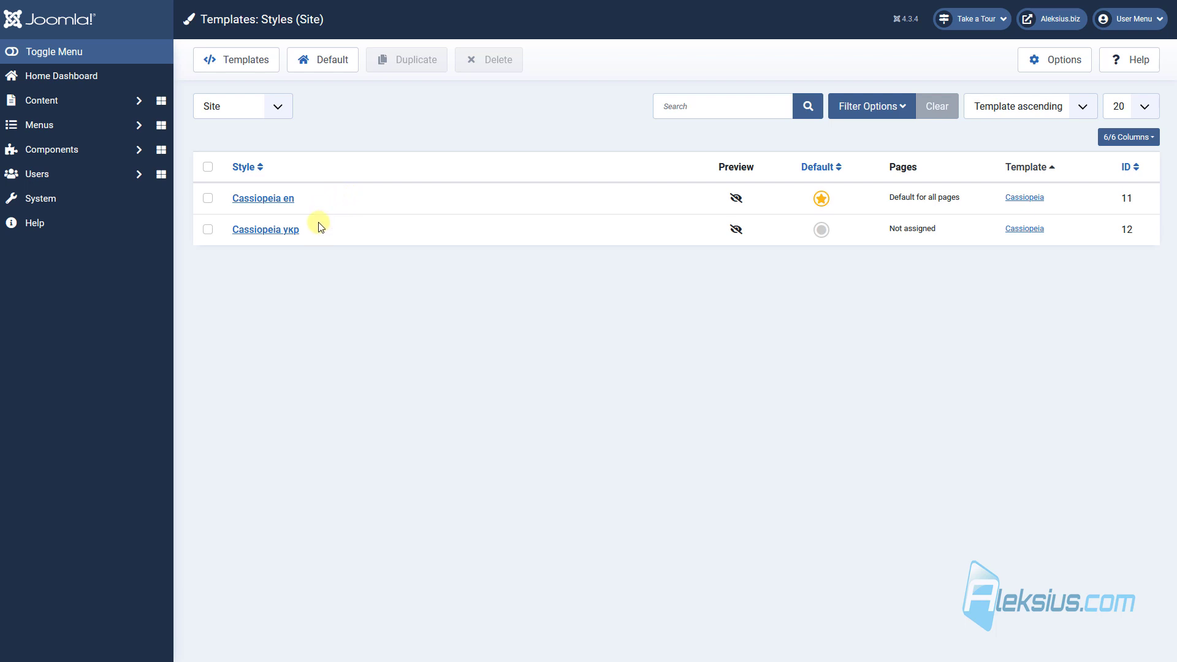
pyautogui.click(284, 199)
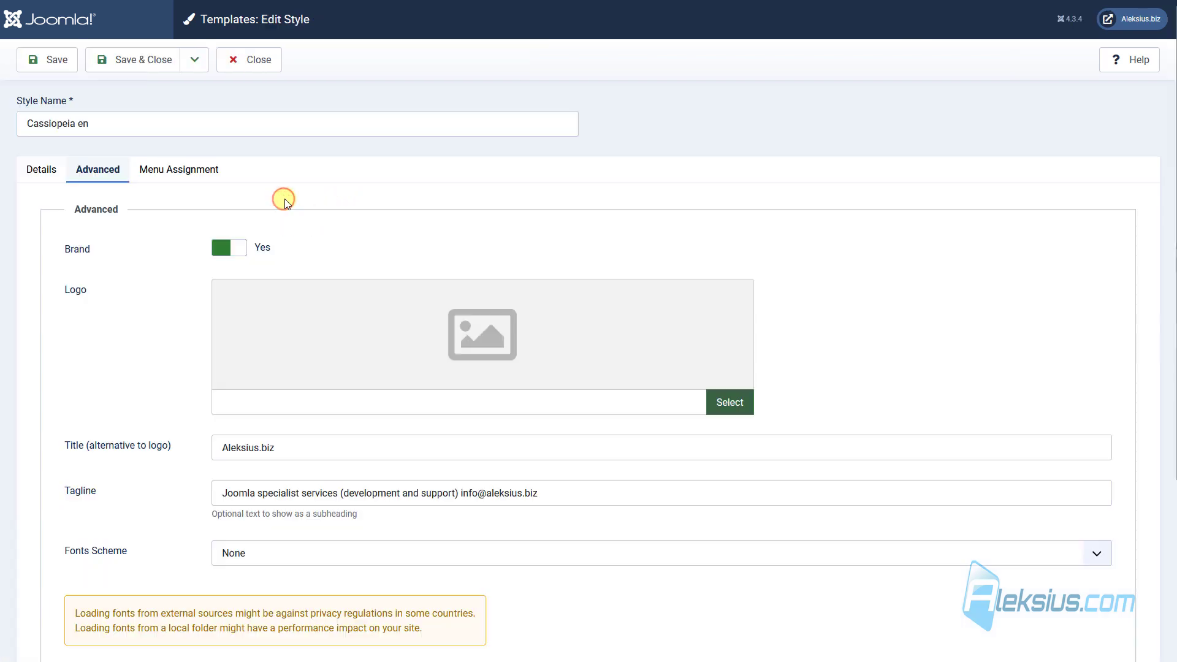
pyautogui.click(41, 169)
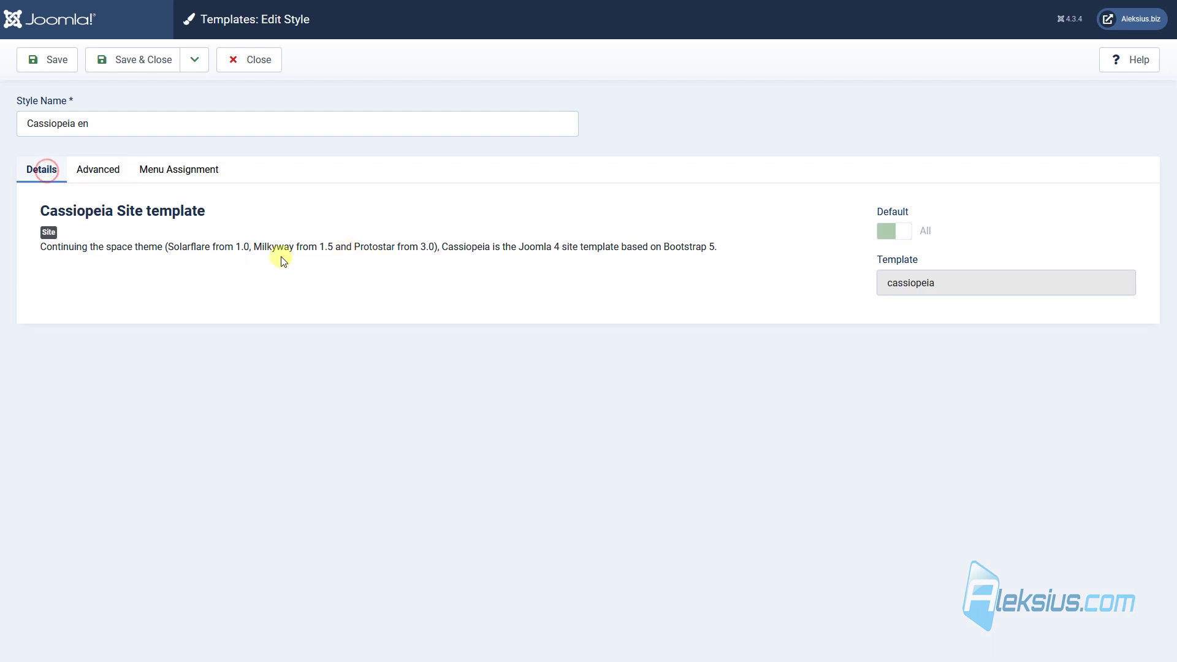
pyautogui.tripleClick(258, 259)
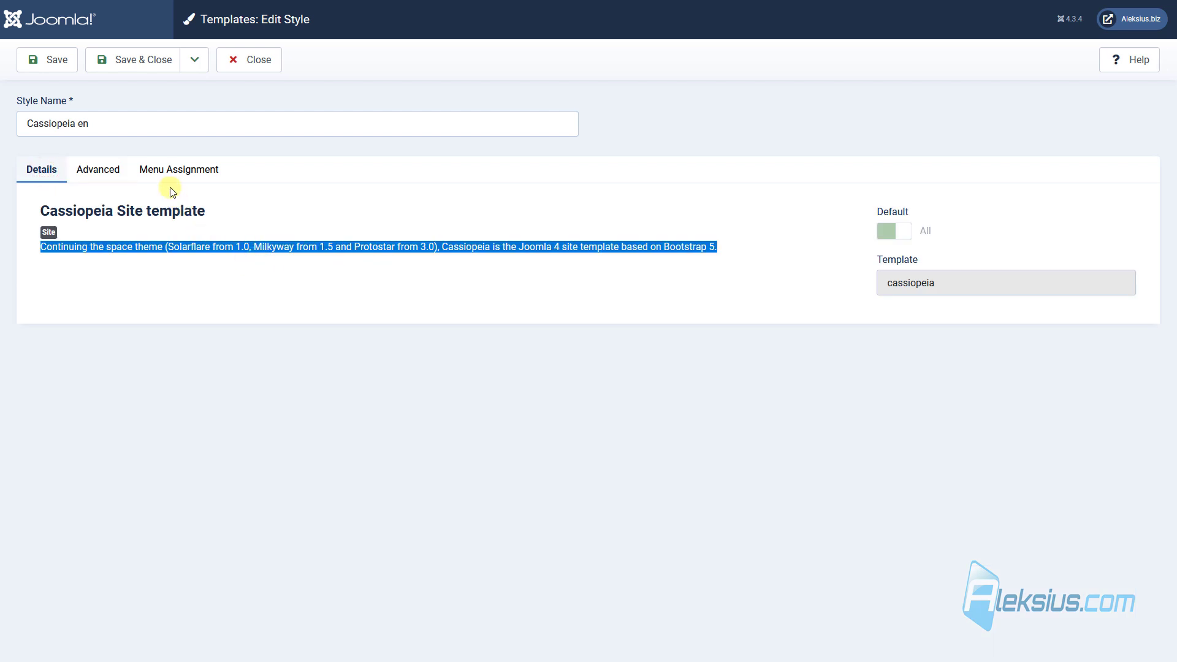
pyautogui.click(97, 174)
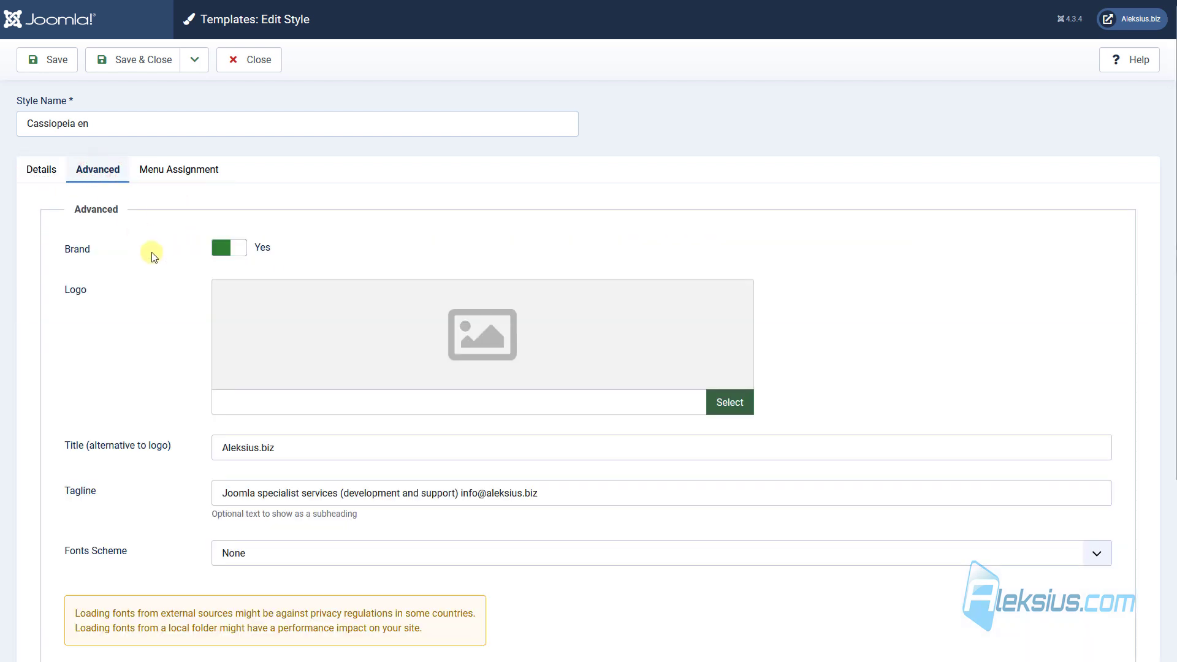
pyautogui.scroll(-2, 173, 260)
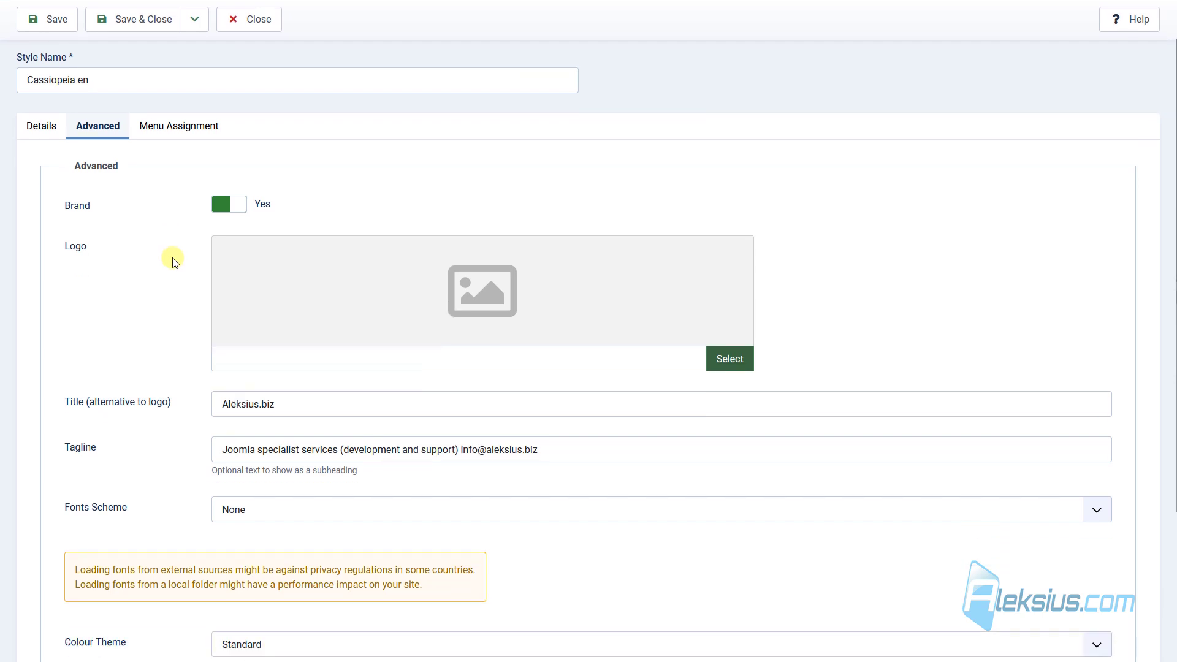
pyautogui.tripleClick(551, 368)
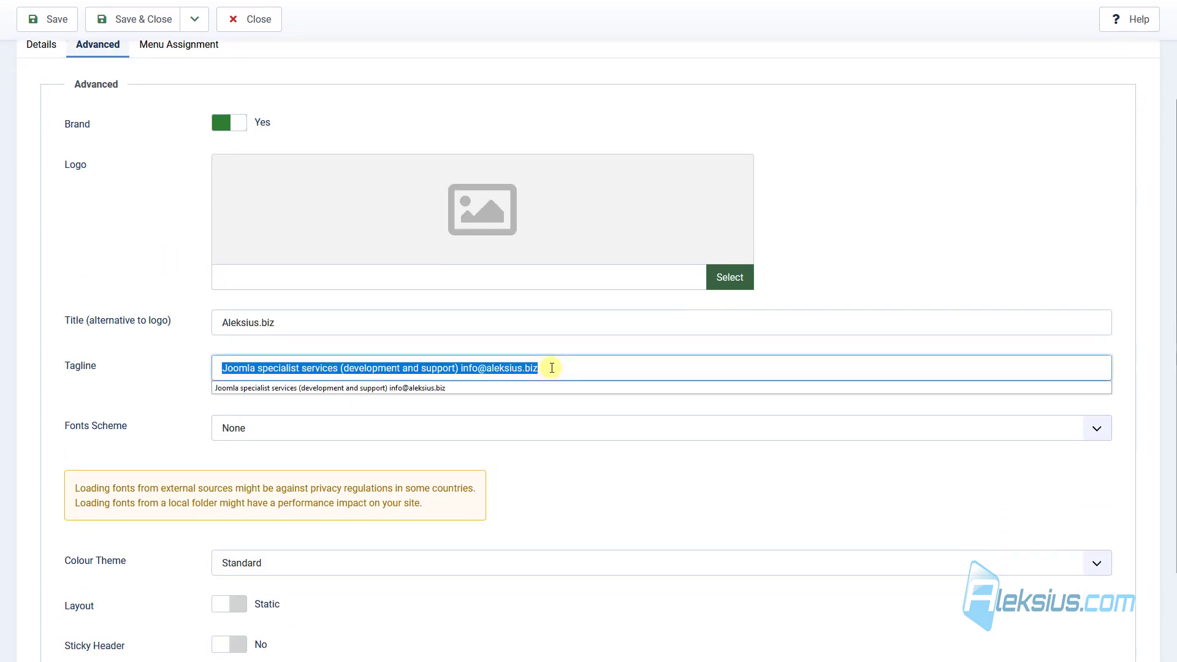
pyautogui.click(275, 19)
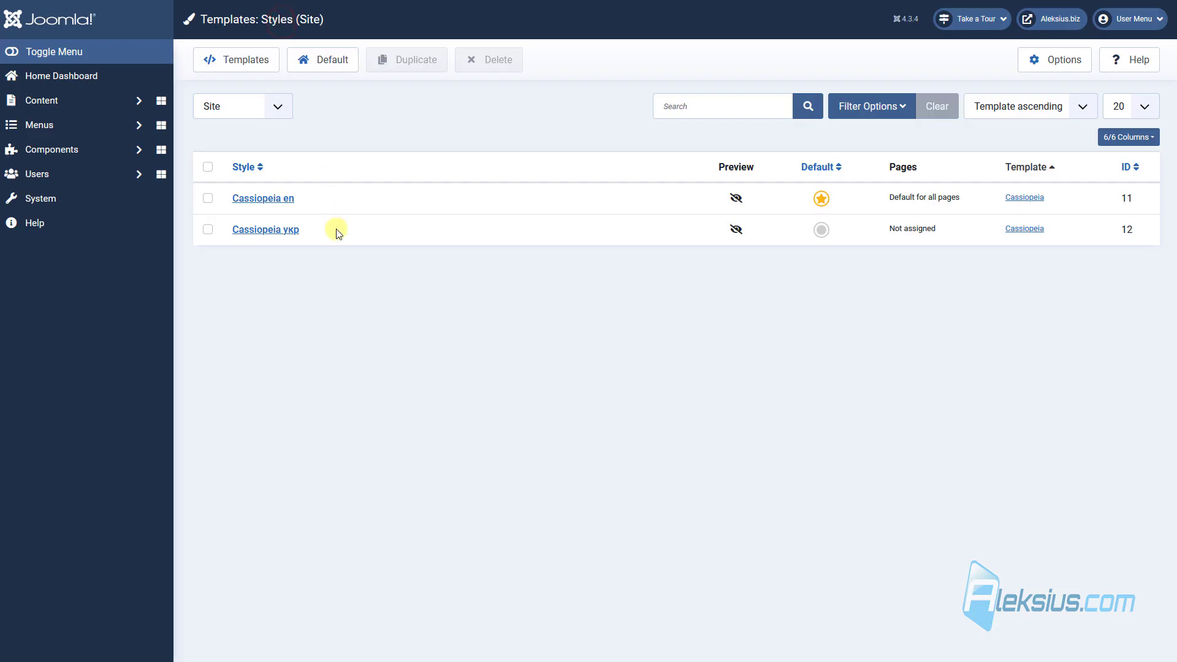
pyautogui.click(291, 238)
pyautogui.click(103, 169)
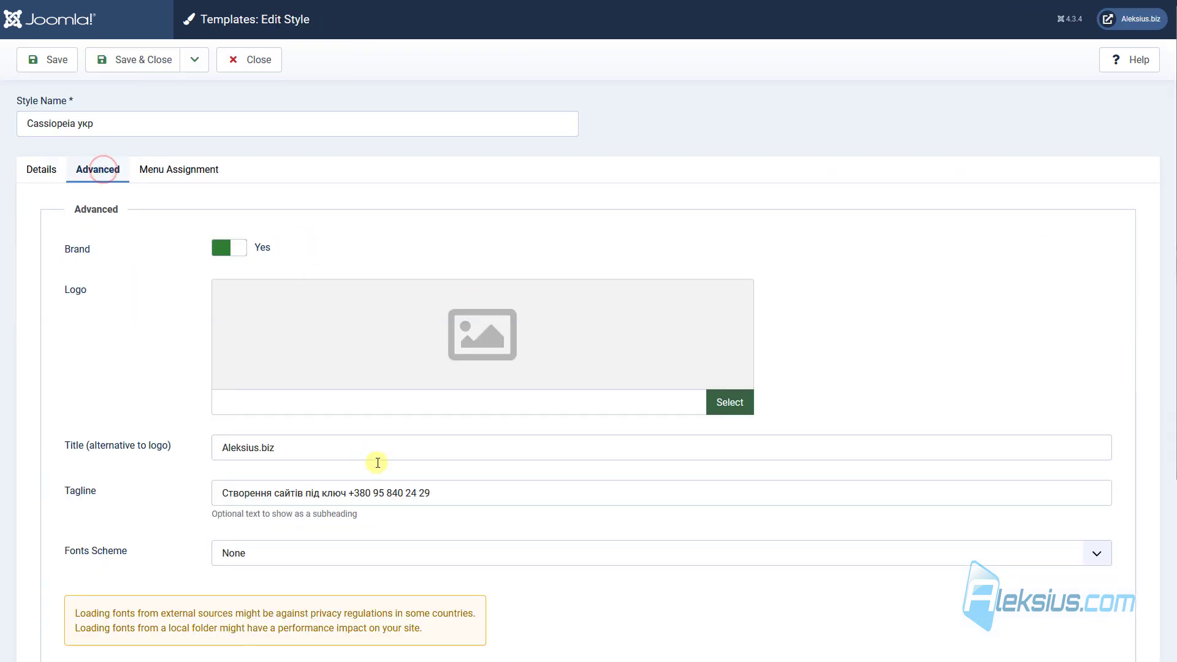
pyautogui.tripleClick(487, 498)
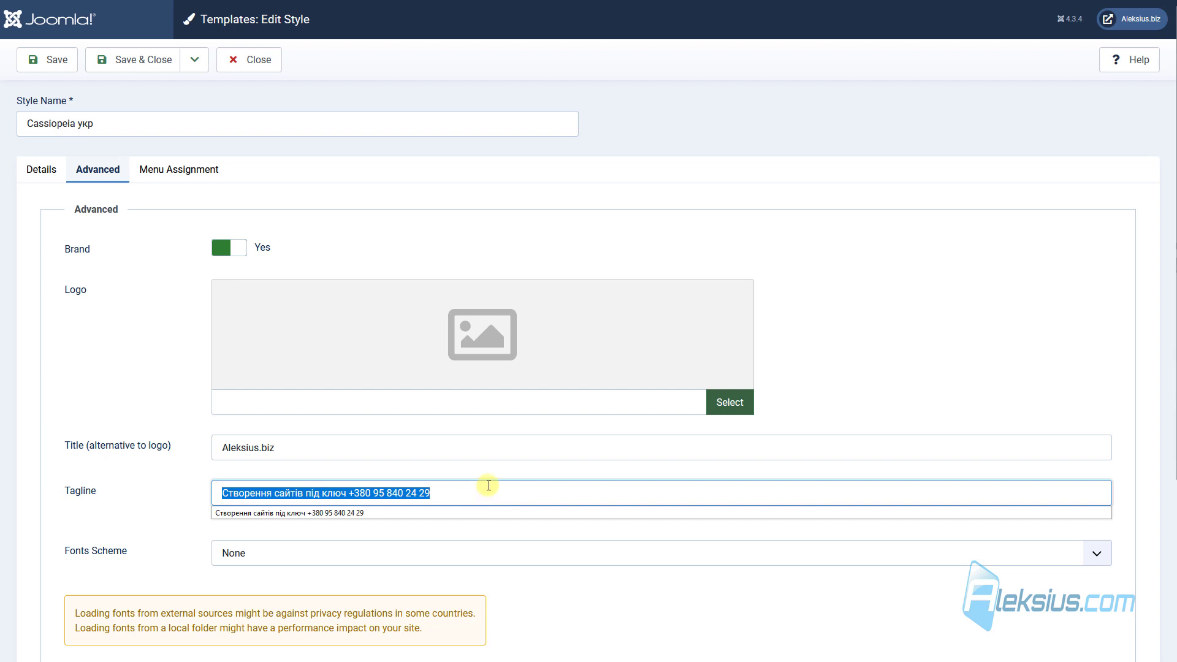
pyautogui.click(891, 356)
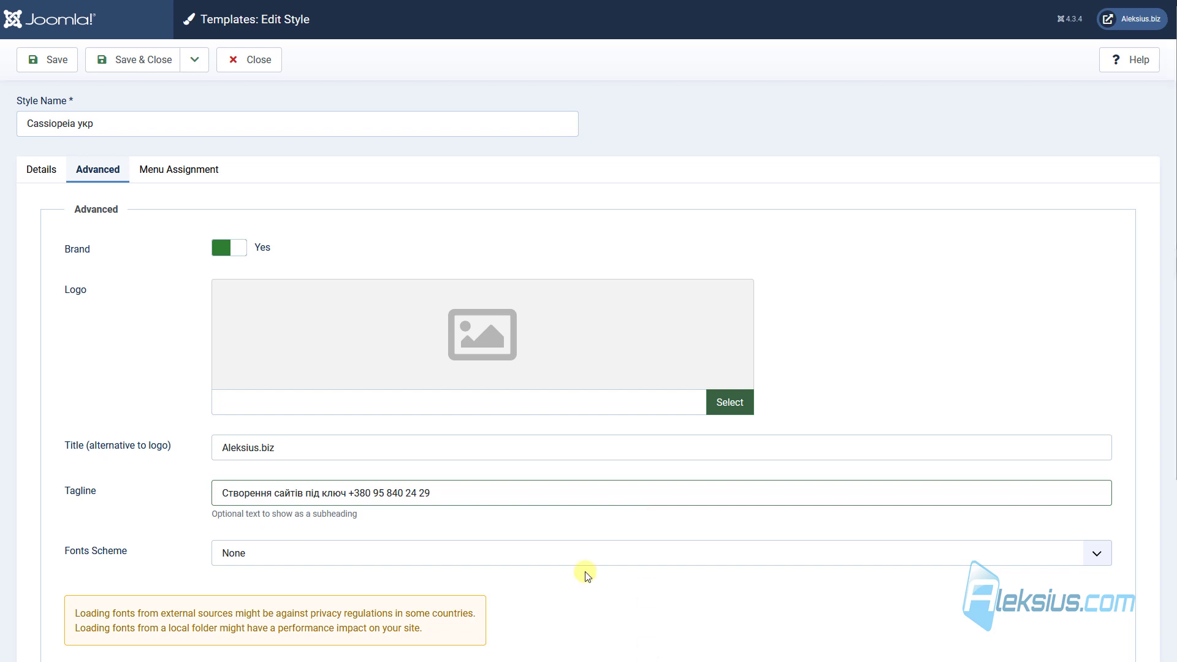
pyautogui.click(256, 65)
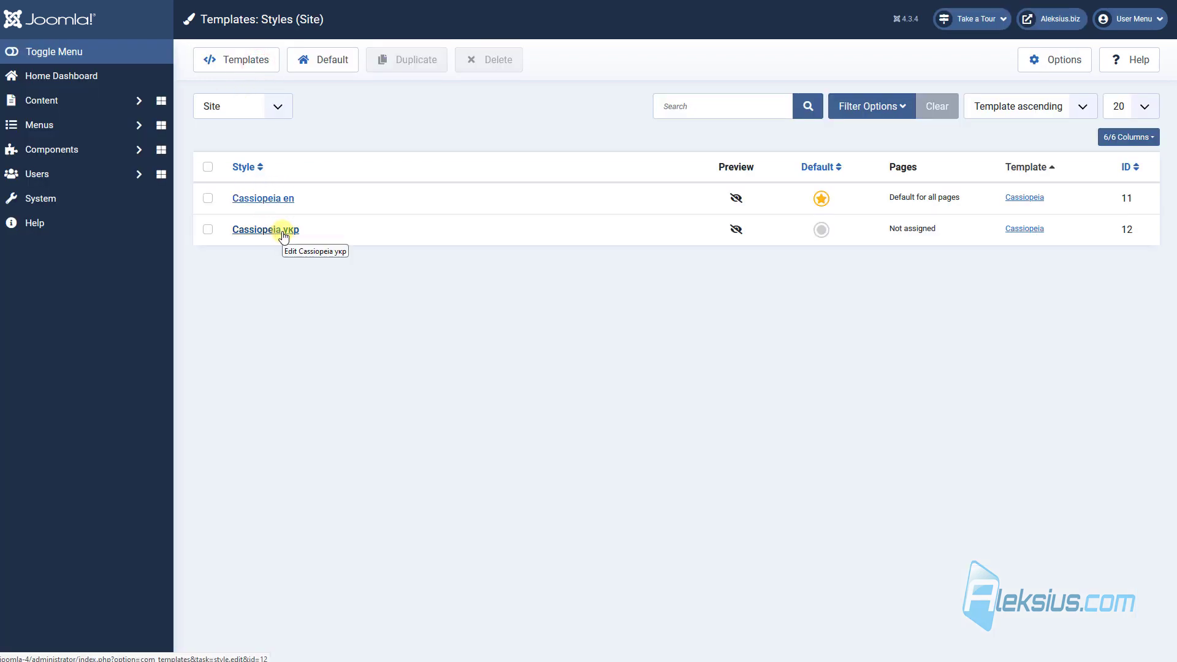
# - Set Cassiopeia укр as default for all with all 32 menu items, save, and preview the site
pyautogui.click(265, 232)
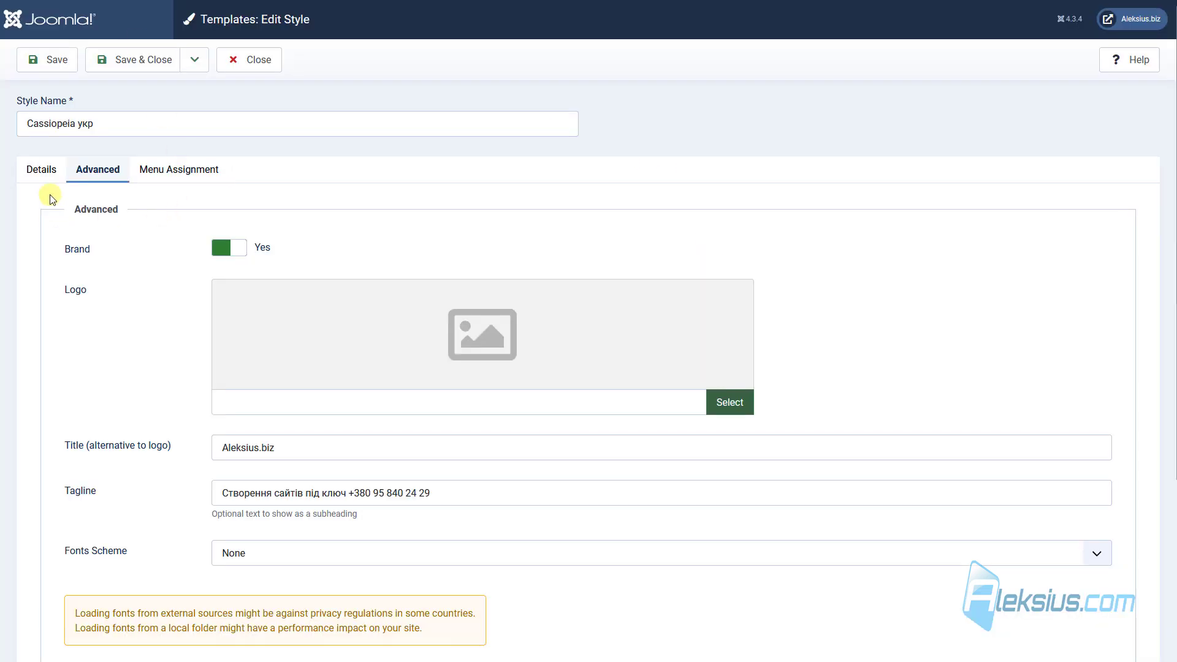
pyautogui.click(52, 174)
pyautogui.click(883, 231)
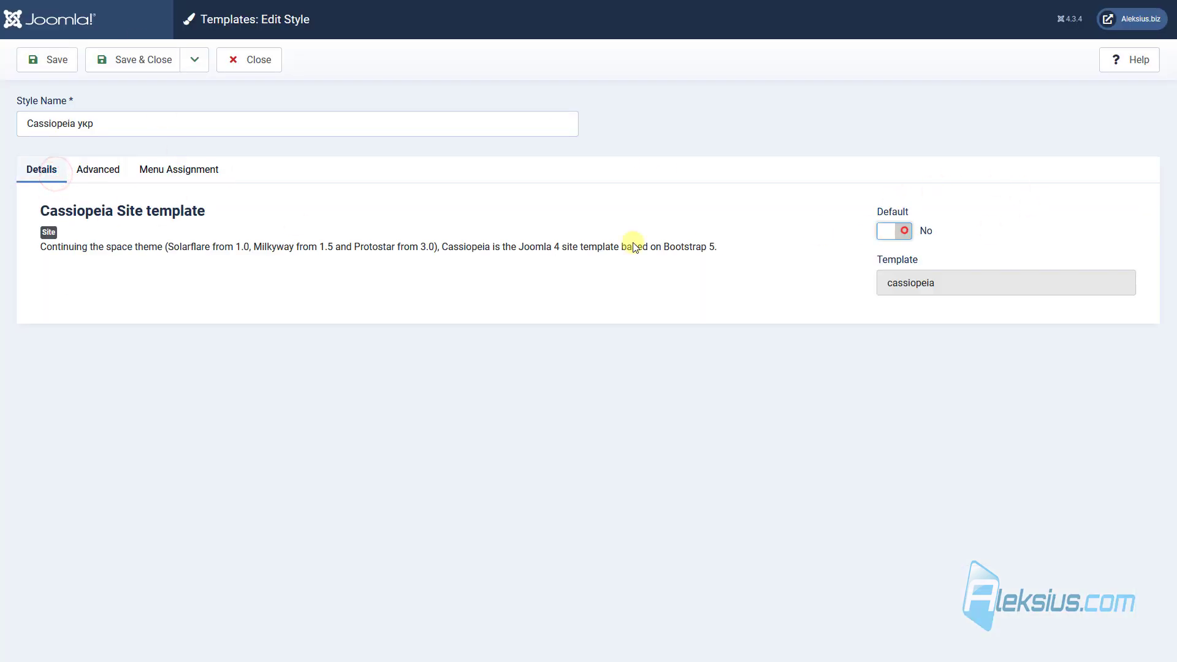
pyautogui.click(187, 165)
pyautogui.click(116, 263)
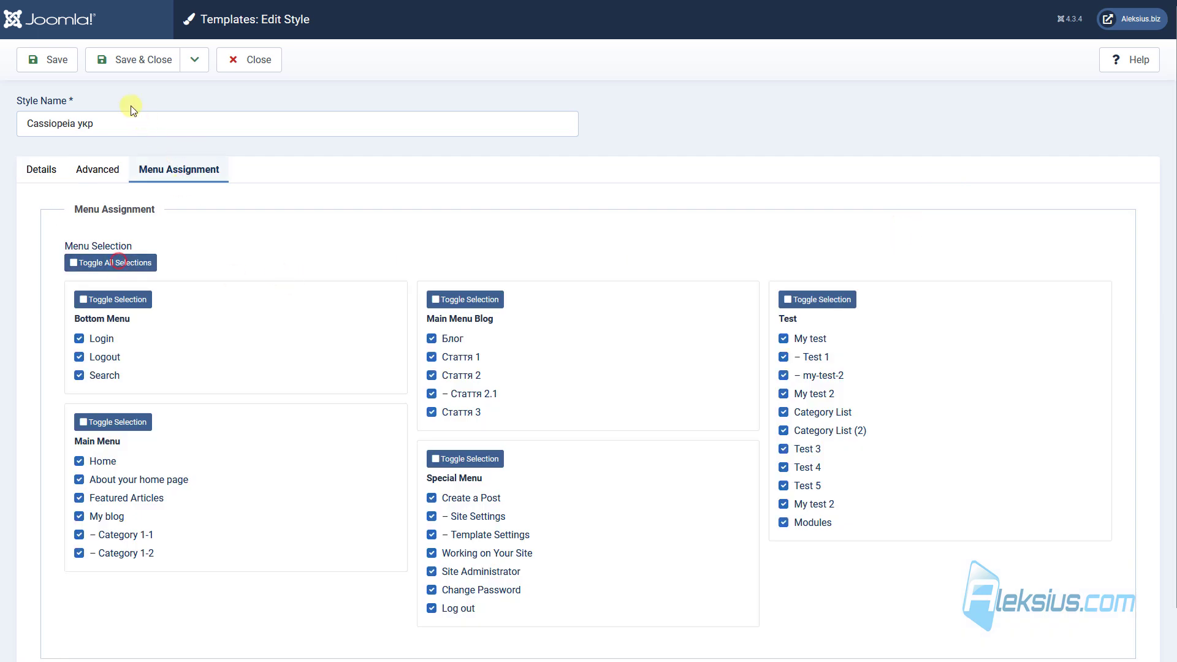
pyautogui.click(57, 64)
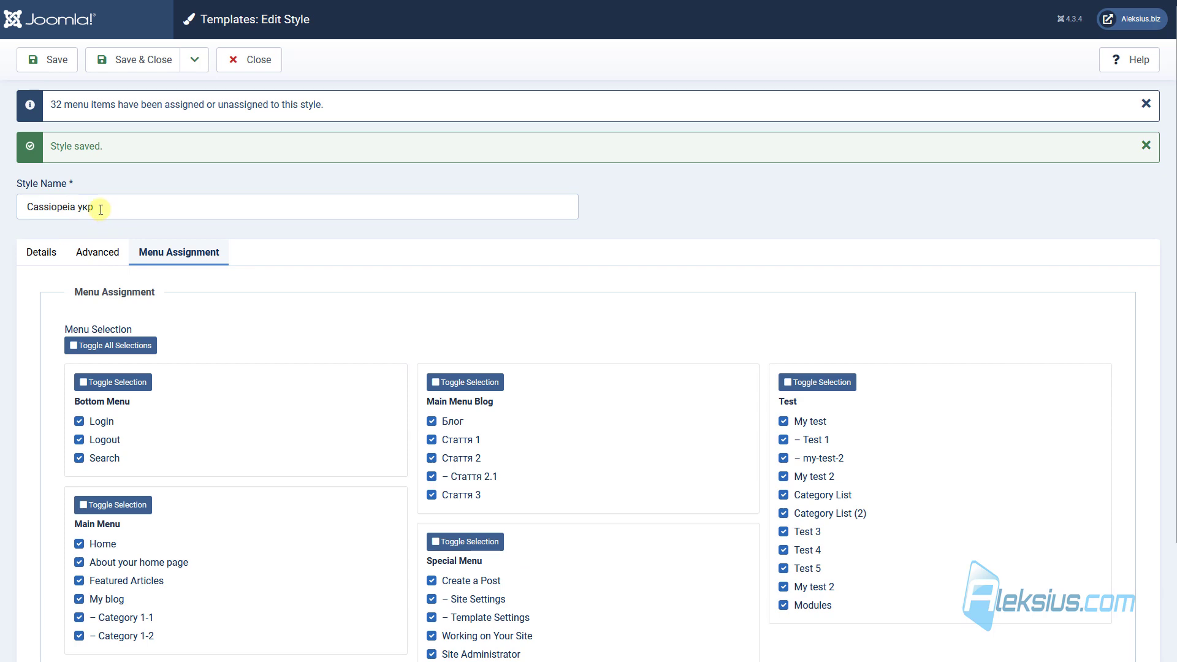
pyautogui.click(1109, 20)
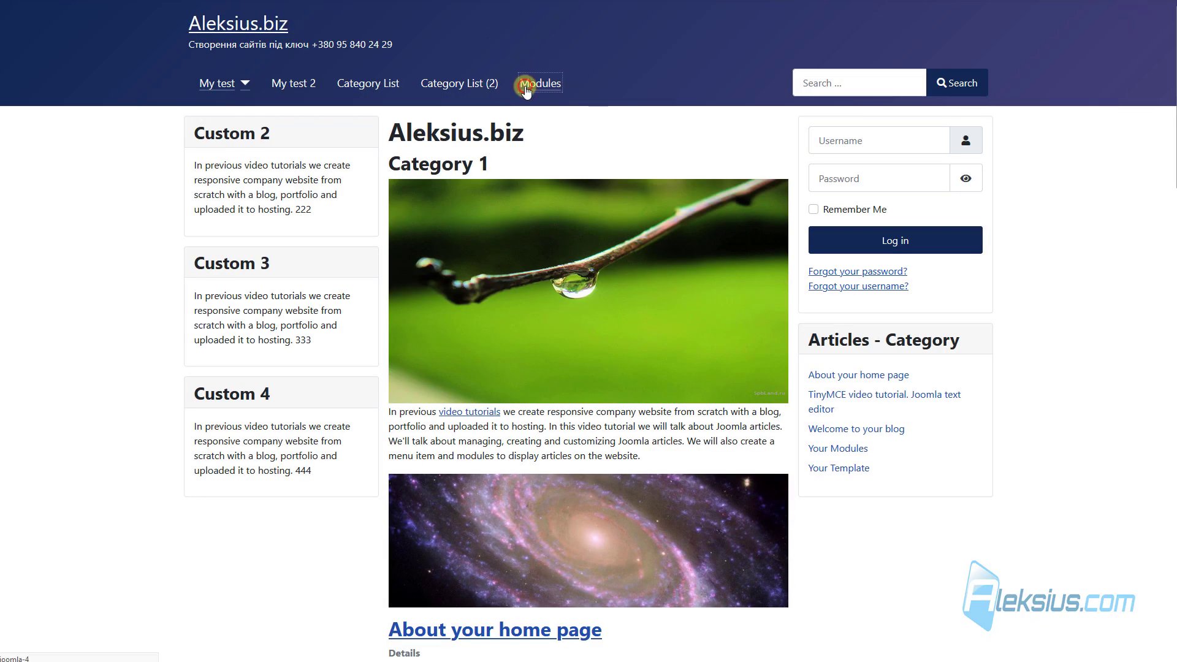
# - Check the header tagline on the site's Modules page, then close the Cassiopeia укр editor
pyautogui.click(526, 89)
pyautogui.tripleClick(392, 46)
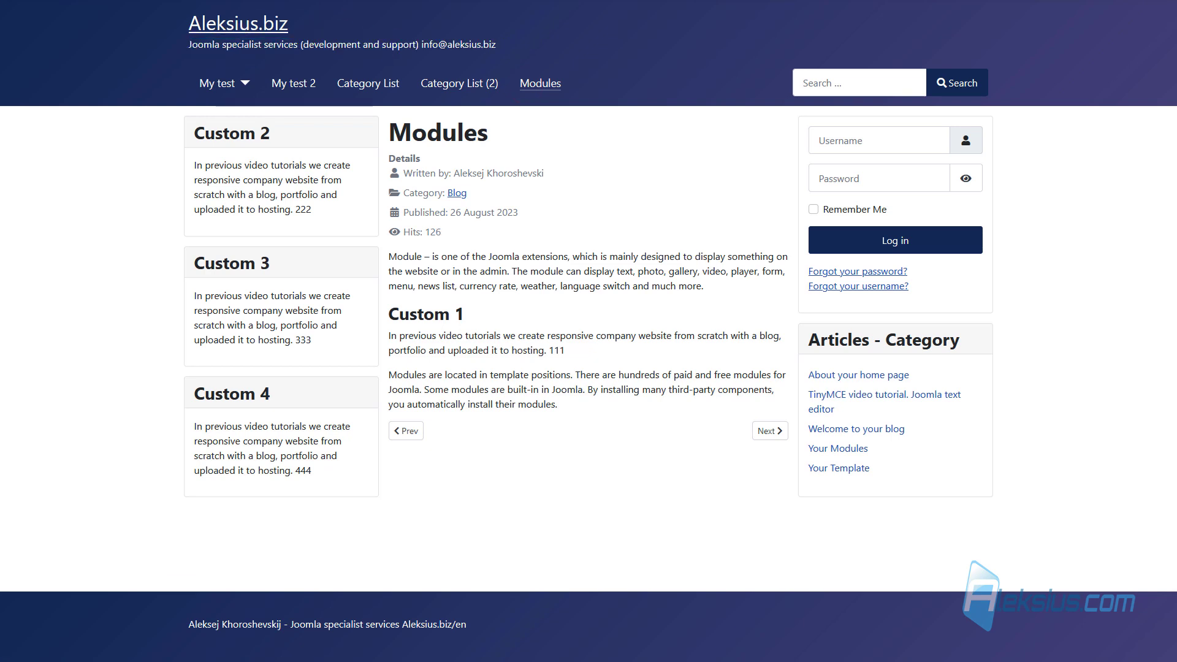
pyautogui.tripleClick(393, 40)
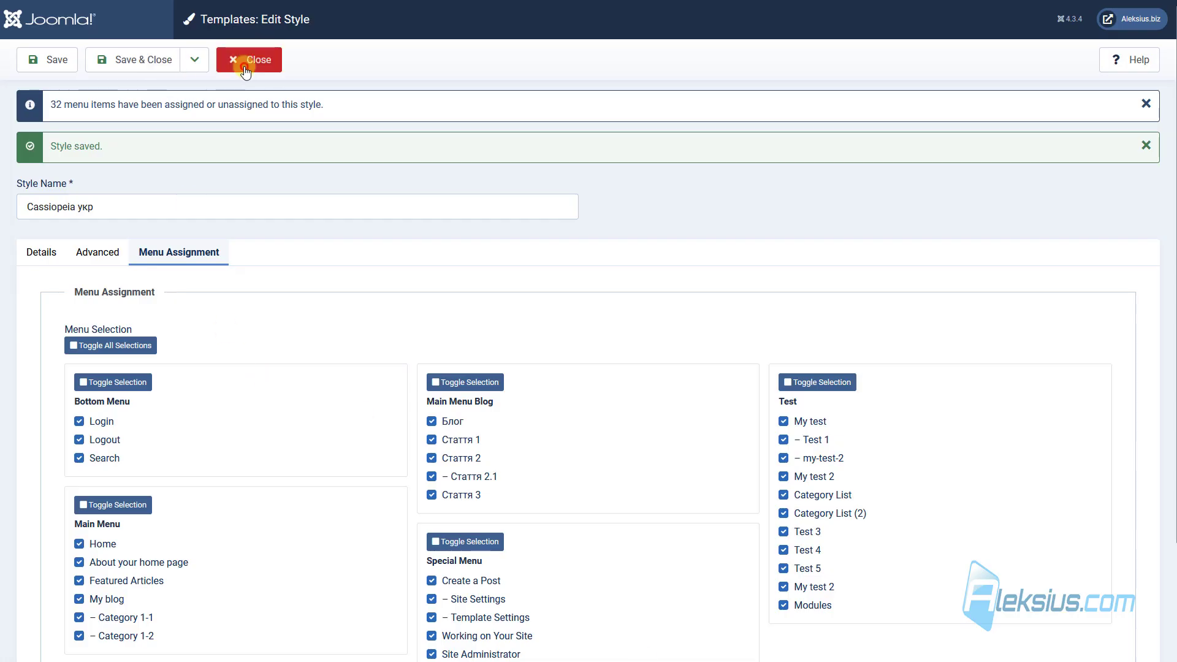
pyautogui.click(244, 64)
# - Make Cassiopeia en default for all pages with all 32 menu items assigned, and save it
pyautogui.click(258, 197)
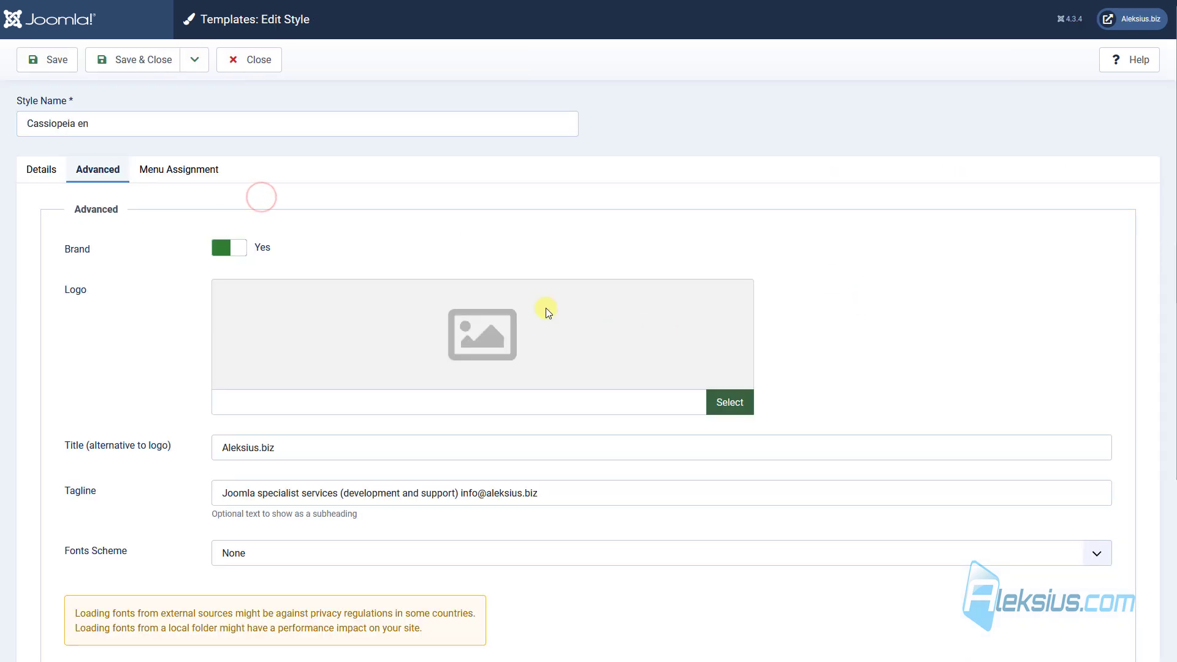
pyautogui.click(60, 185)
pyautogui.click(888, 231)
pyautogui.click(201, 183)
pyautogui.click(123, 264)
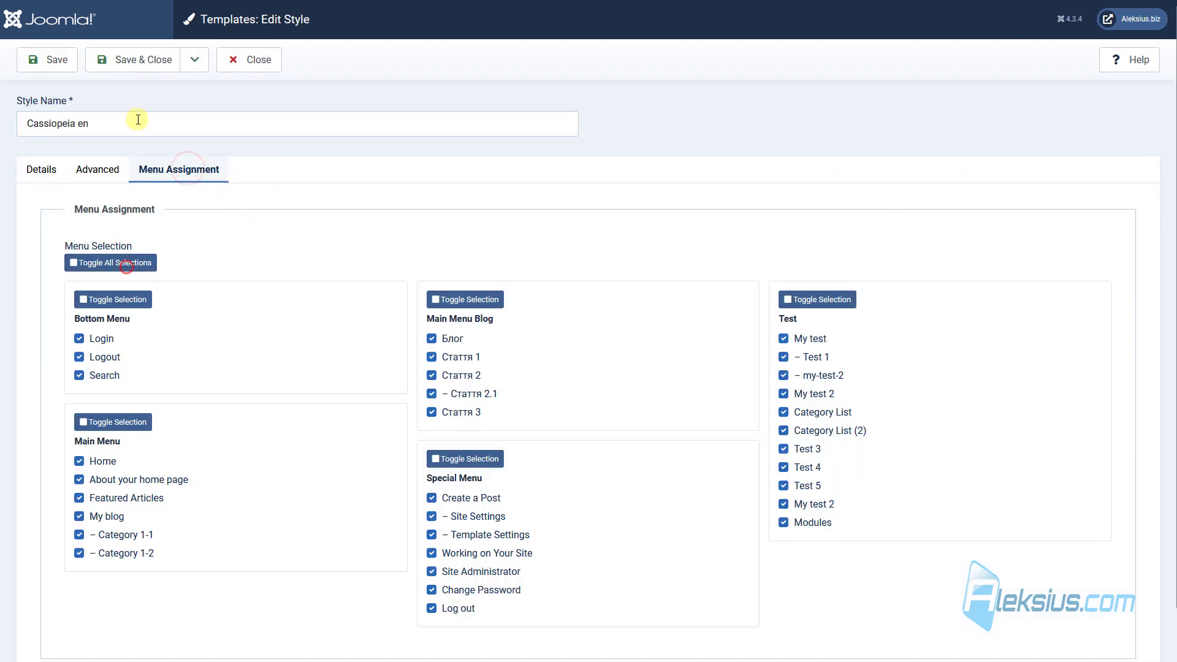
pyautogui.click(133, 58)
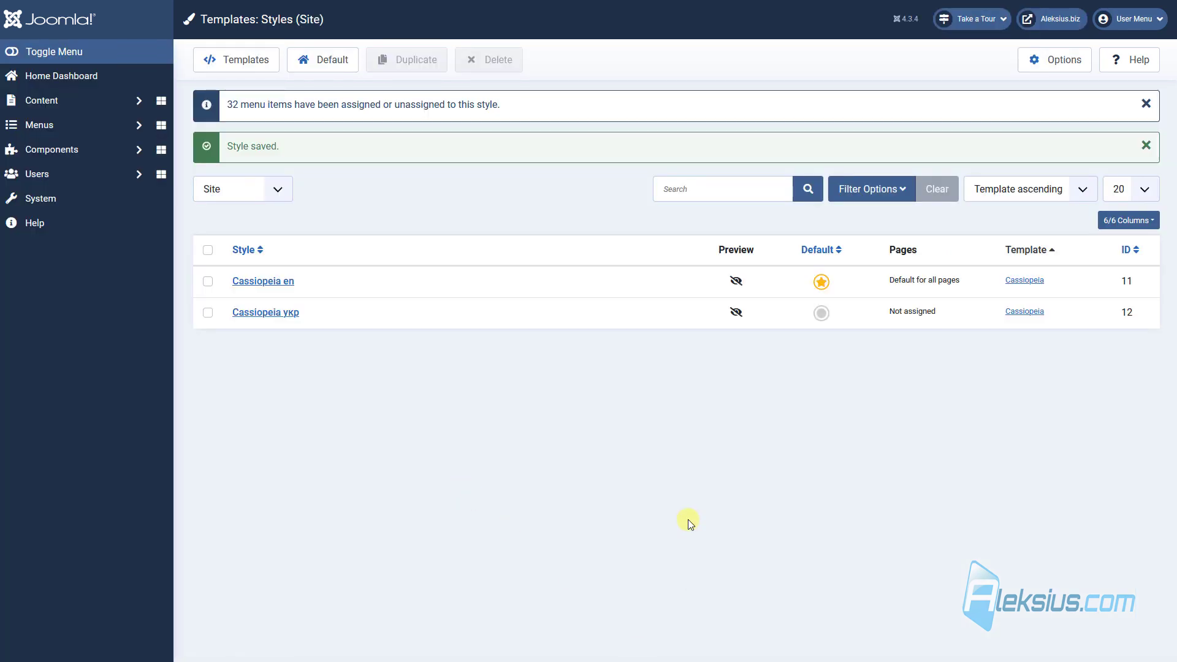
pyautogui.click(37, 198)
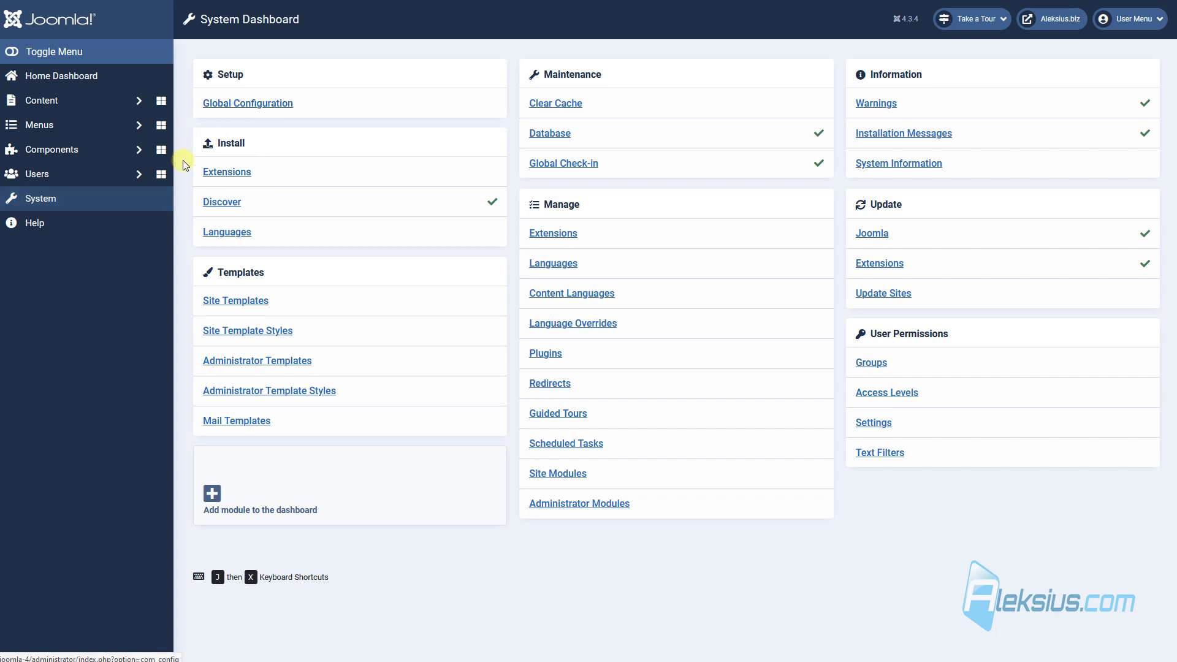
# - Install the RSCapri template package by dropping it onto the Install Extensions upload area
pyautogui.click(233, 174)
pyautogui.moveTo(188, 245); pyautogui.dragTo(429, 256)
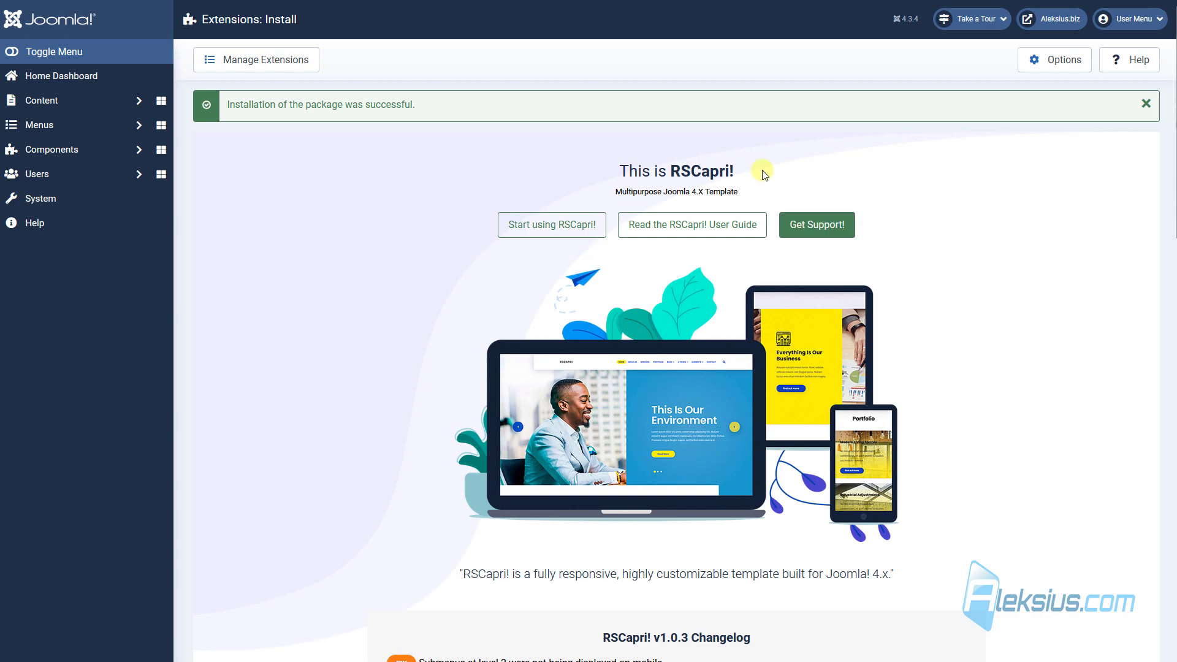
pyautogui.scroll(-10, 579, 337)
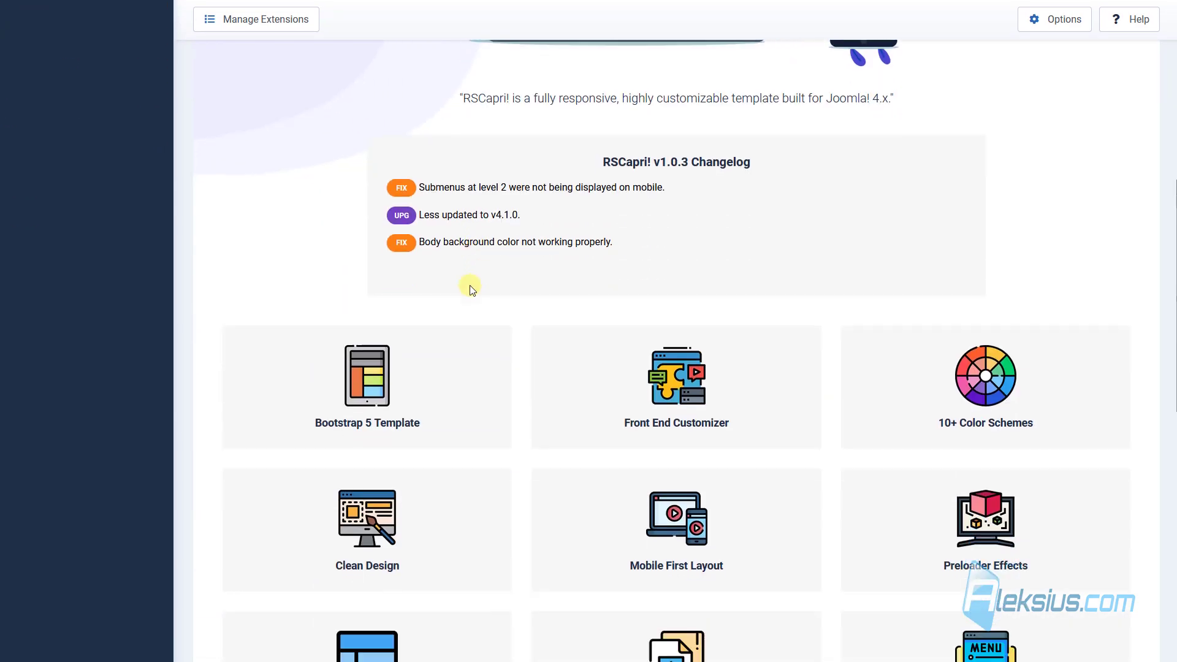
pyautogui.scroll(-6, 466, 288)
pyautogui.scroll(8, 461, 285)
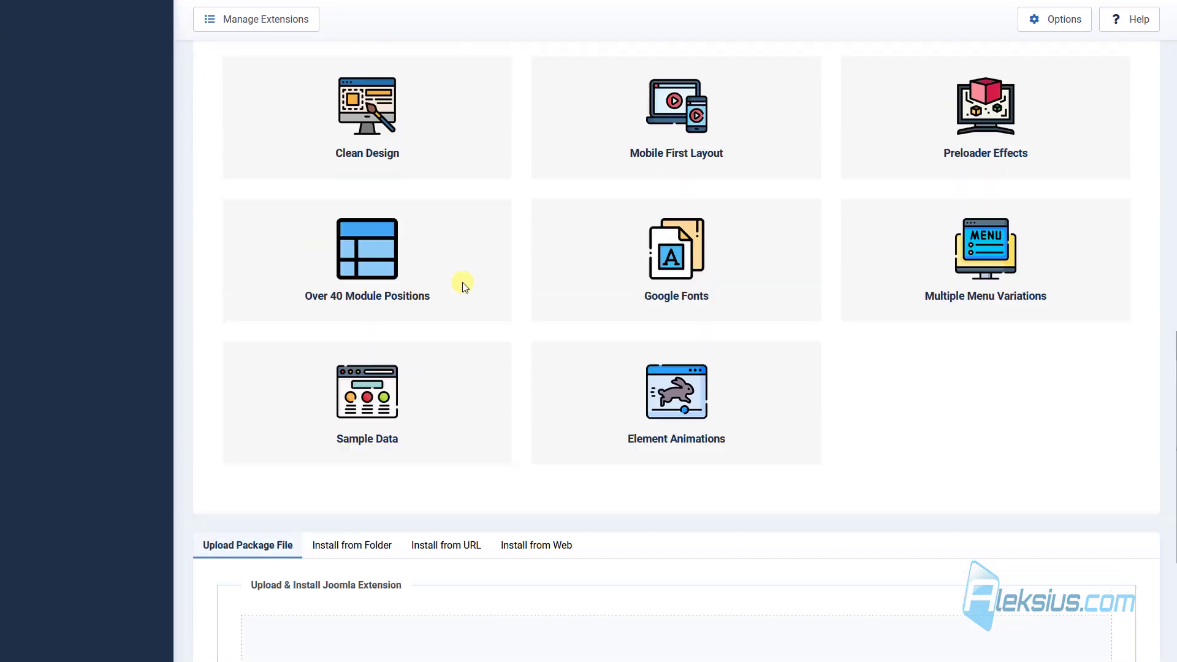
pyautogui.scroll(6, 464, 287)
pyautogui.click(40, 72)
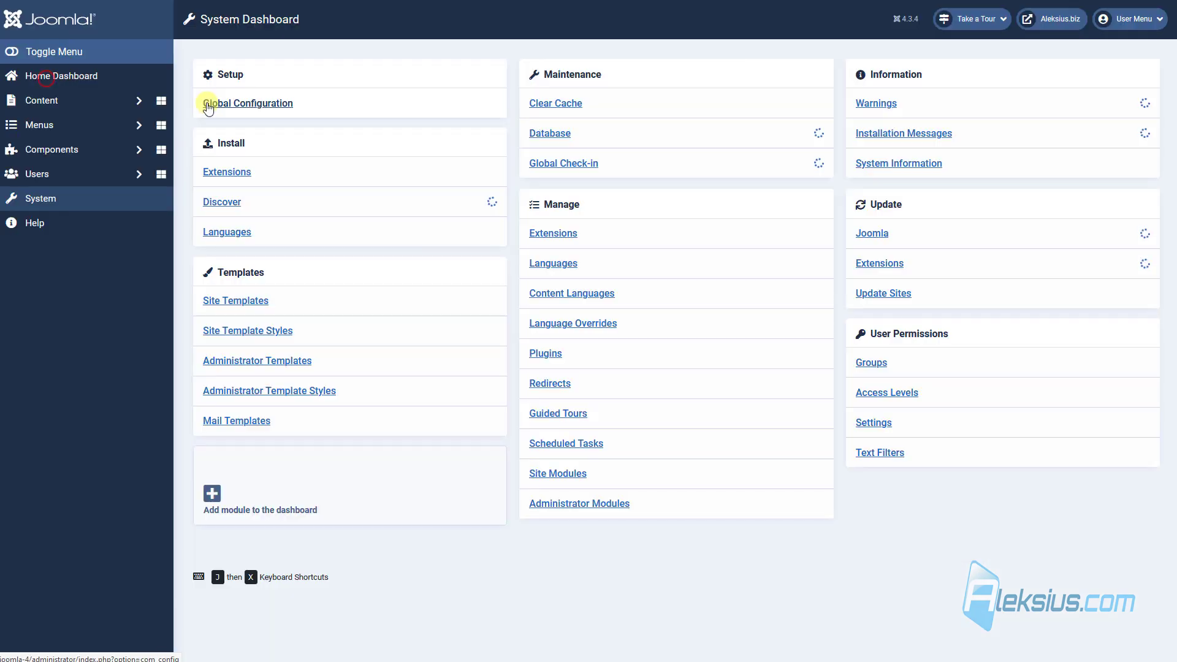
# - Open and close the RSCapri! and Cassiopeia template file editors from Site Templates
pyautogui.click(246, 301)
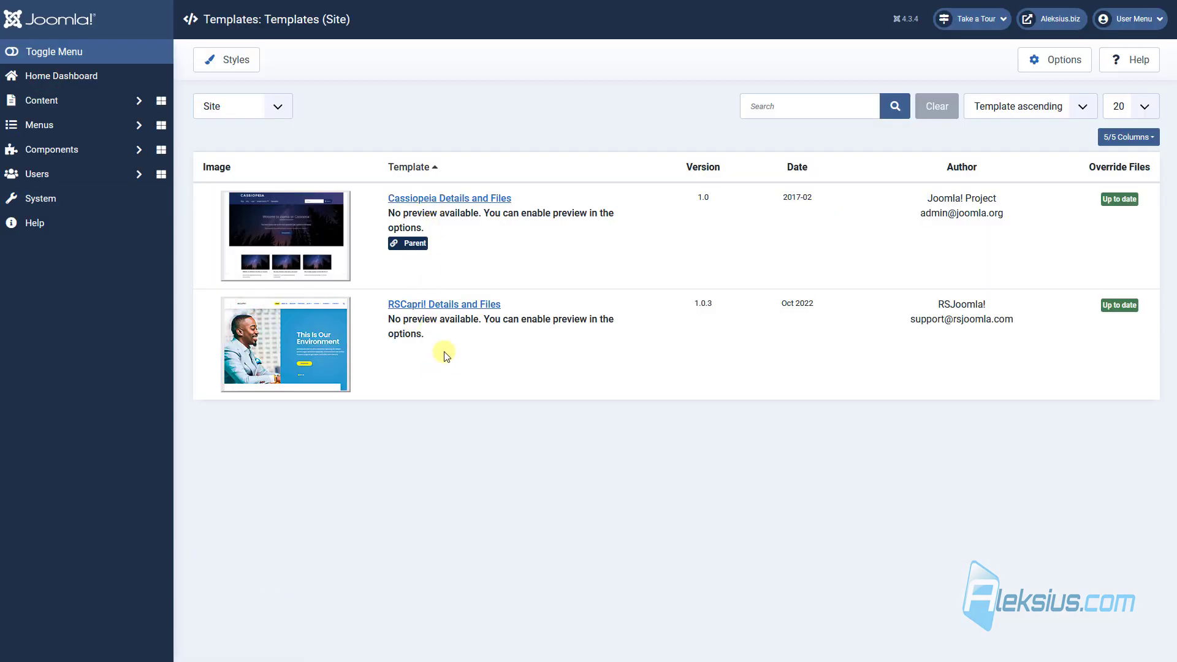
pyautogui.click(447, 303)
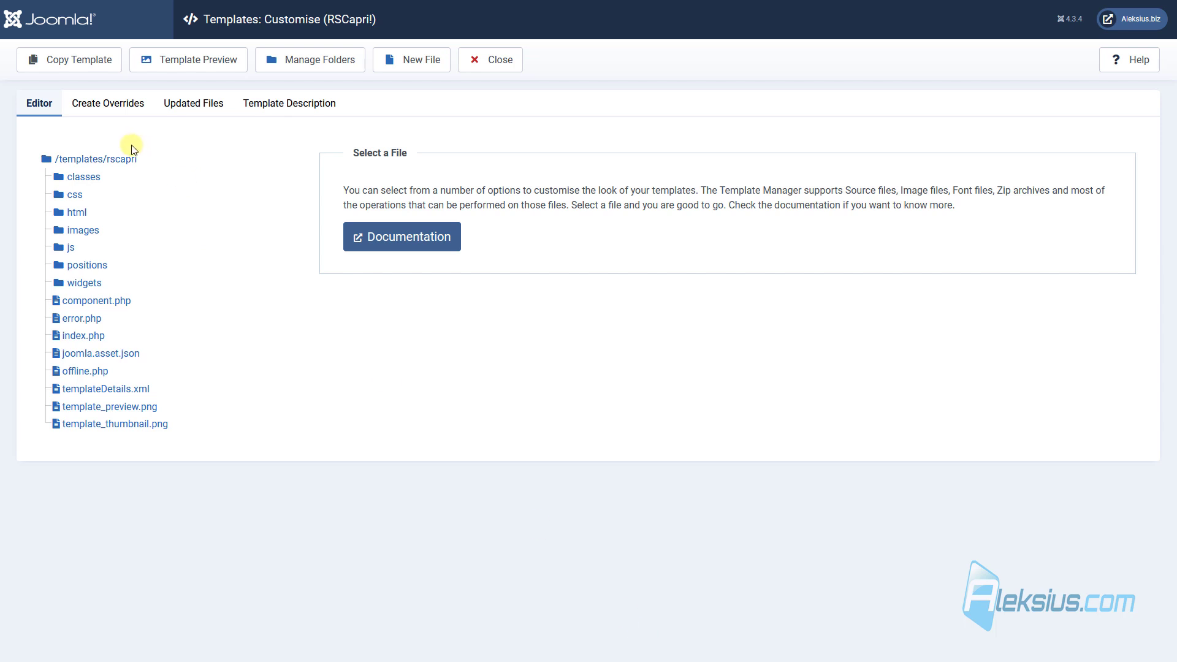
pyautogui.click(462, 59)
pyautogui.click(403, 197)
pyautogui.click(54, 107)
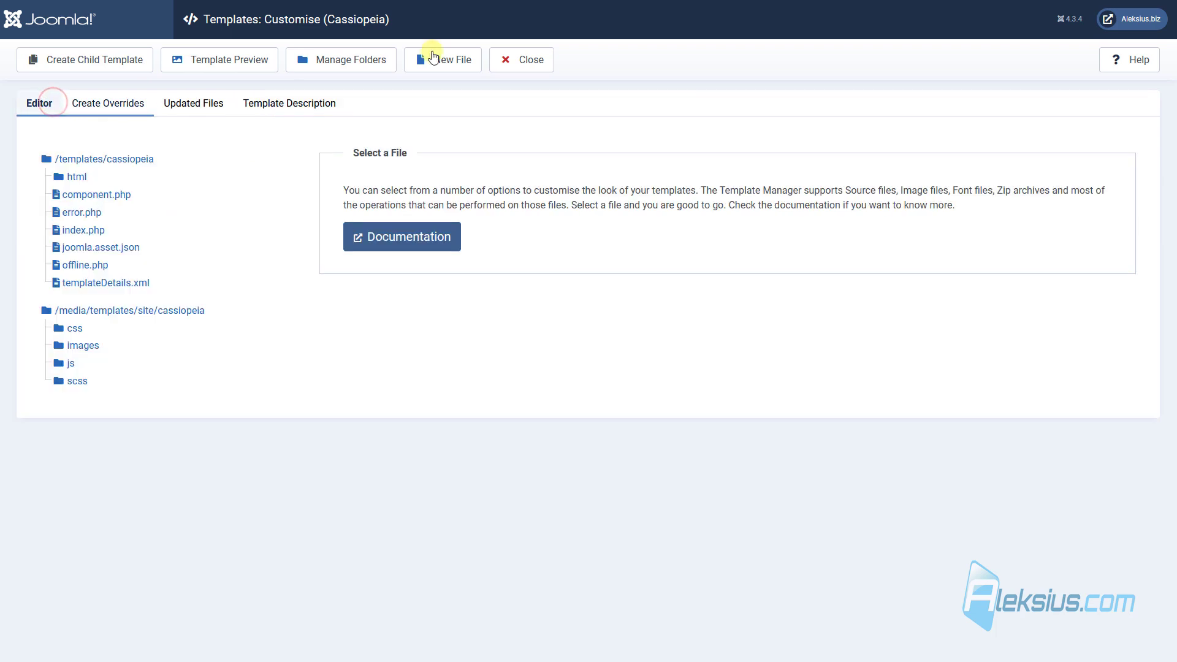
pyautogui.click(540, 60)
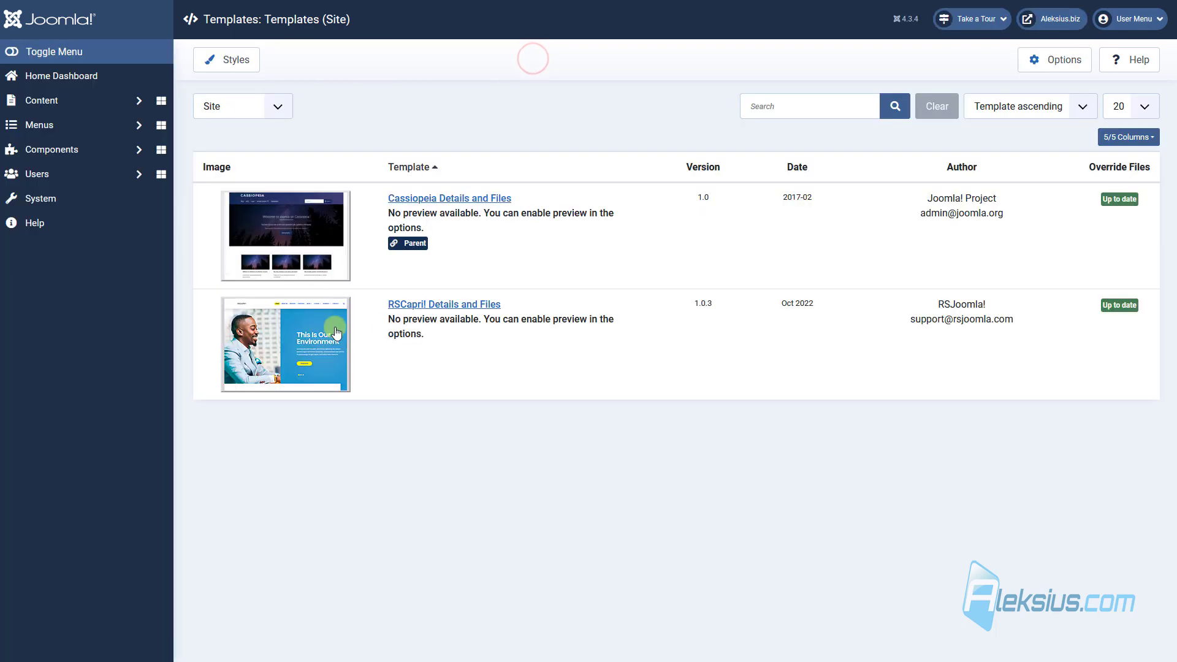
# - Browse RSCapri!'s Create Overrides, Updated Files and Template Description tabs, then close it
pyautogui.click(438, 303)
pyautogui.click(87, 115)
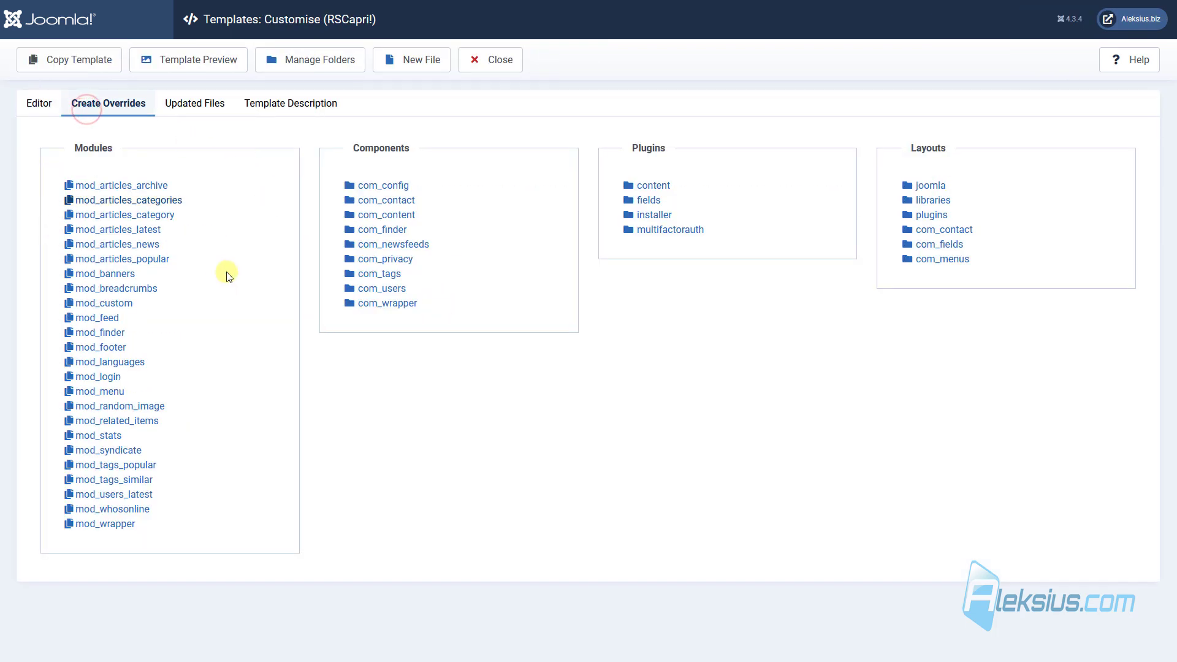
pyautogui.click(185, 116)
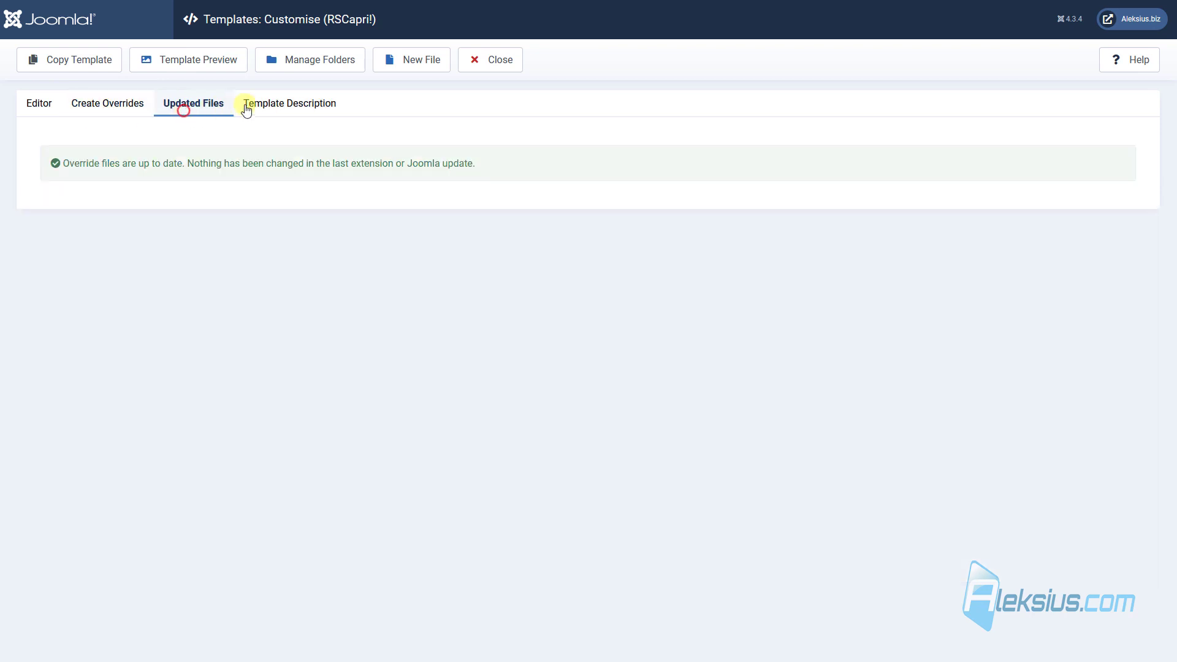
pyautogui.click(253, 105)
pyautogui.click(498, 71)
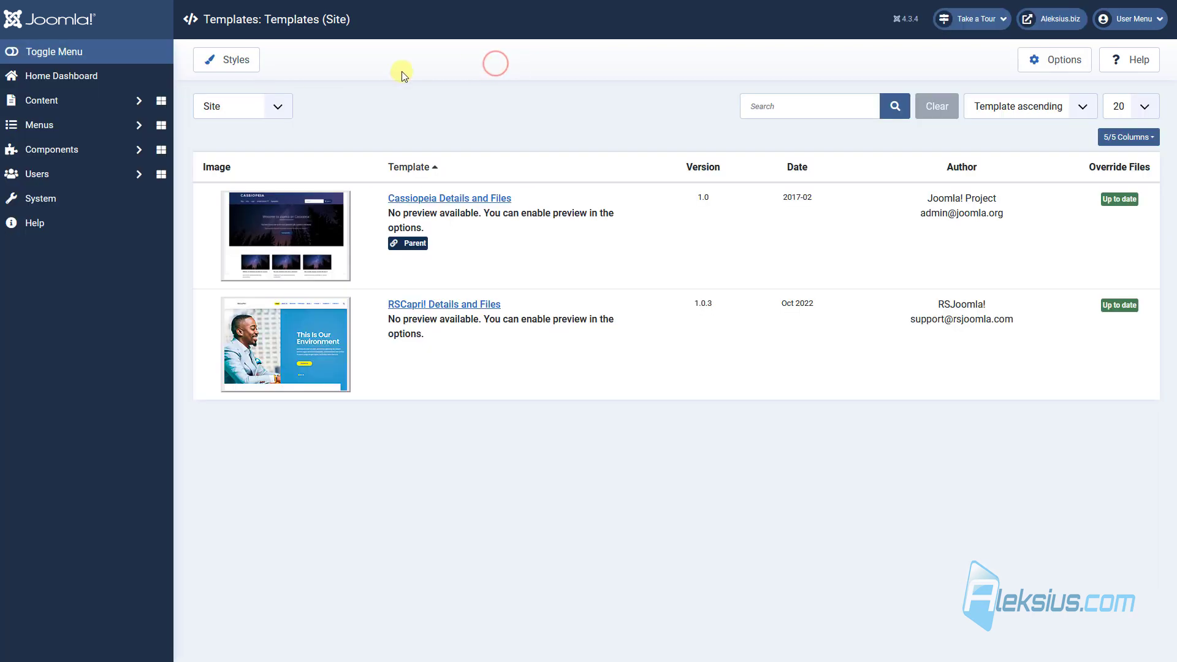
# - Open the RSCapri! - Default style and scroll through its Template Customization colour options
pyautogui.click(237, 66)
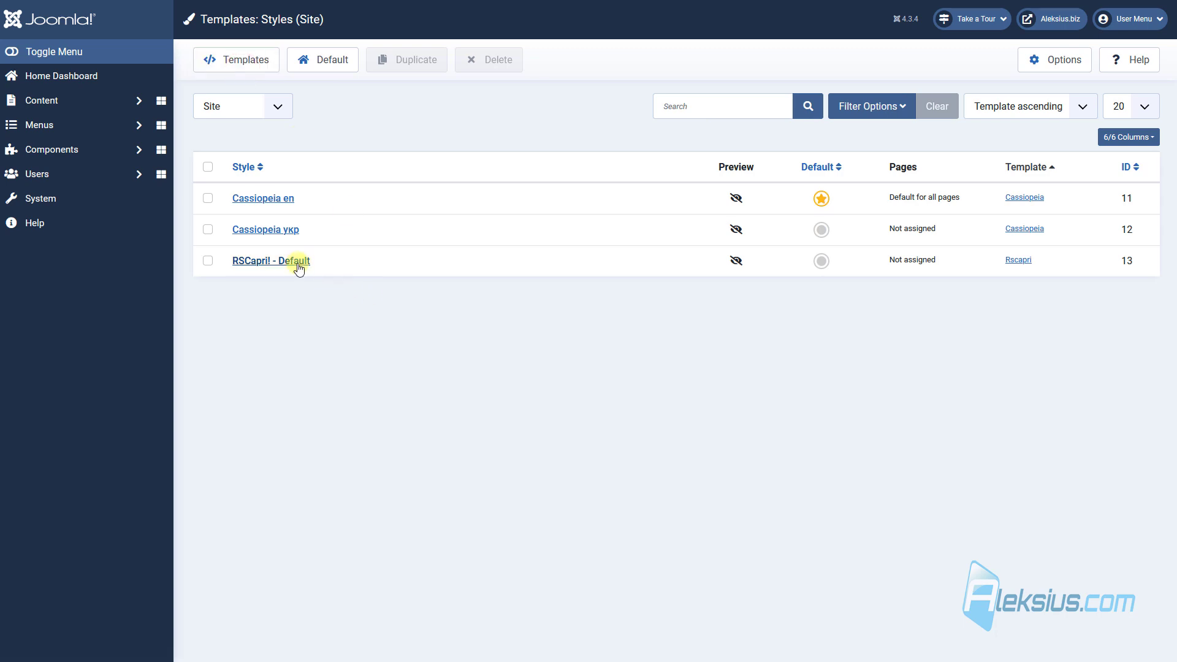
pyautogui.click(287, 263)
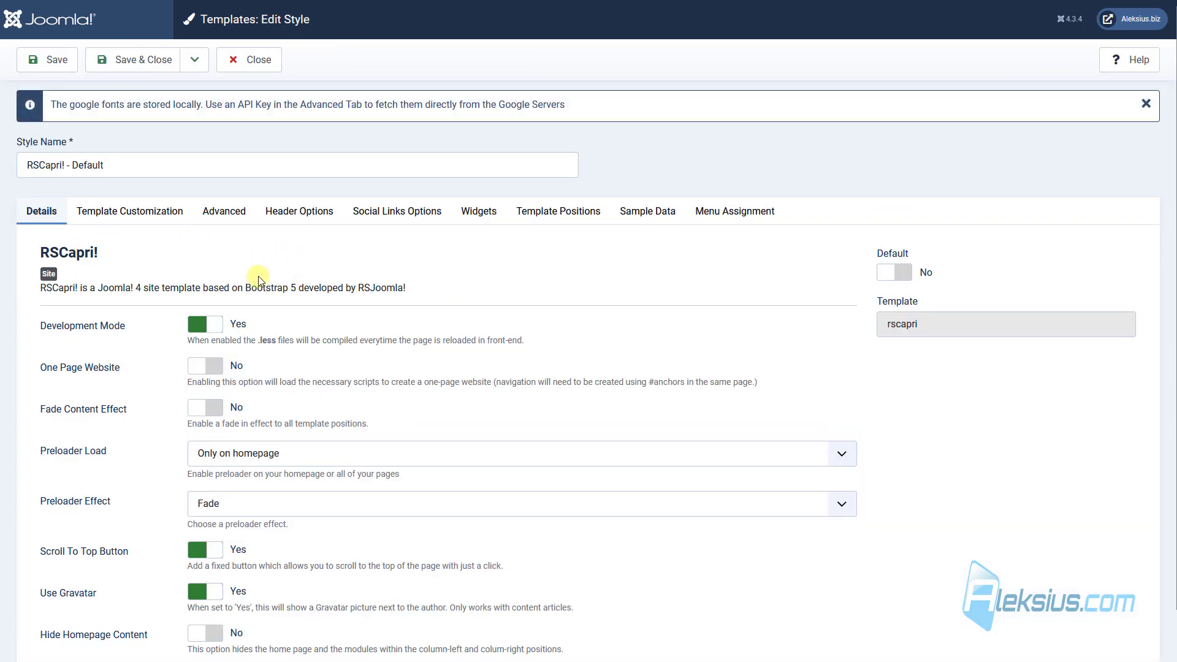
pyautogui.scroll(-1, 248, 286)
pyautogui.click(118, 163)
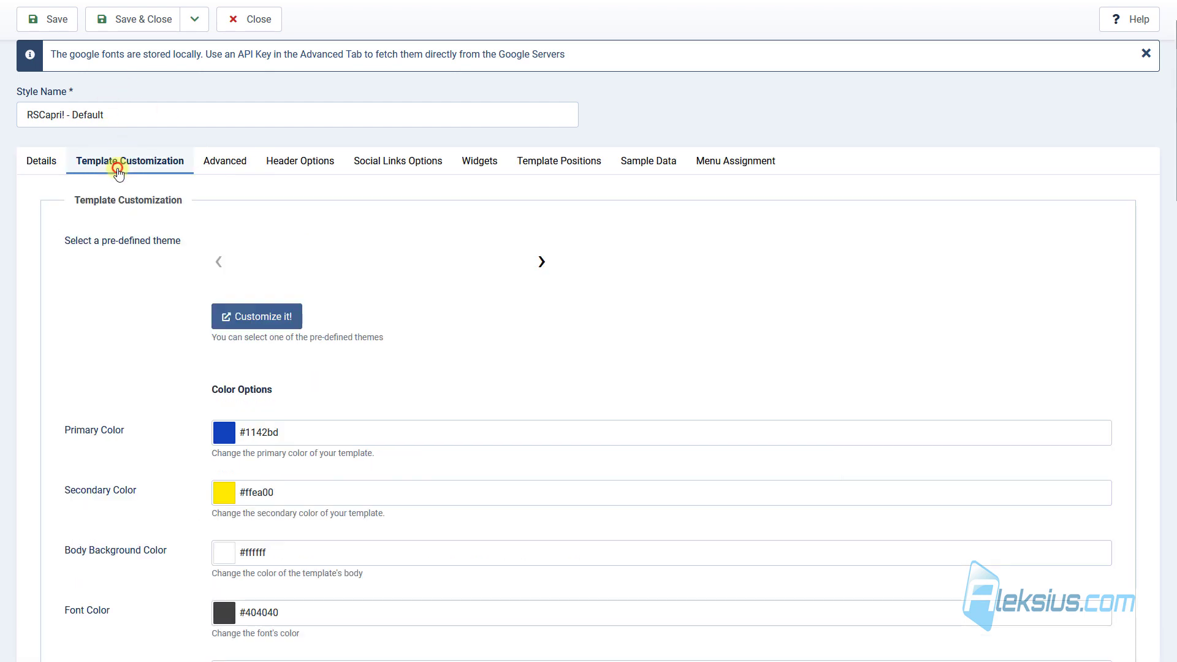
pyautogui.scroll(-1, 1173, 59)
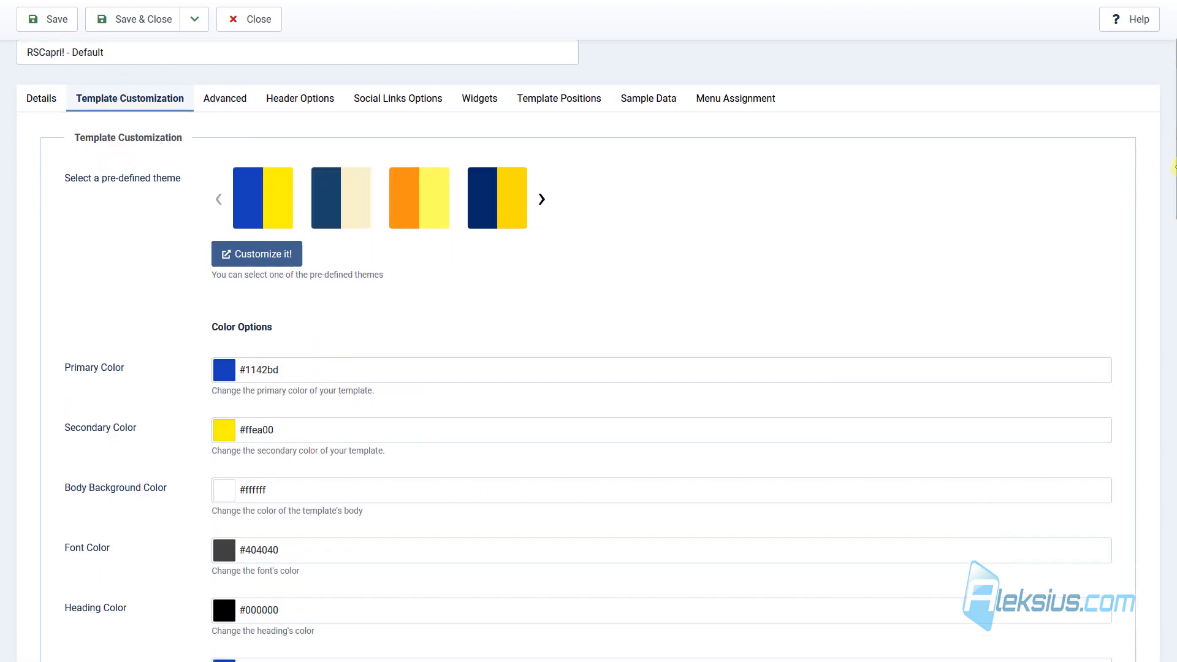
pyautogui.moveTo(1172, 98); pyautogui.dragTo(1127, 157)
pyautogui.scroll(5, 1127, 156)
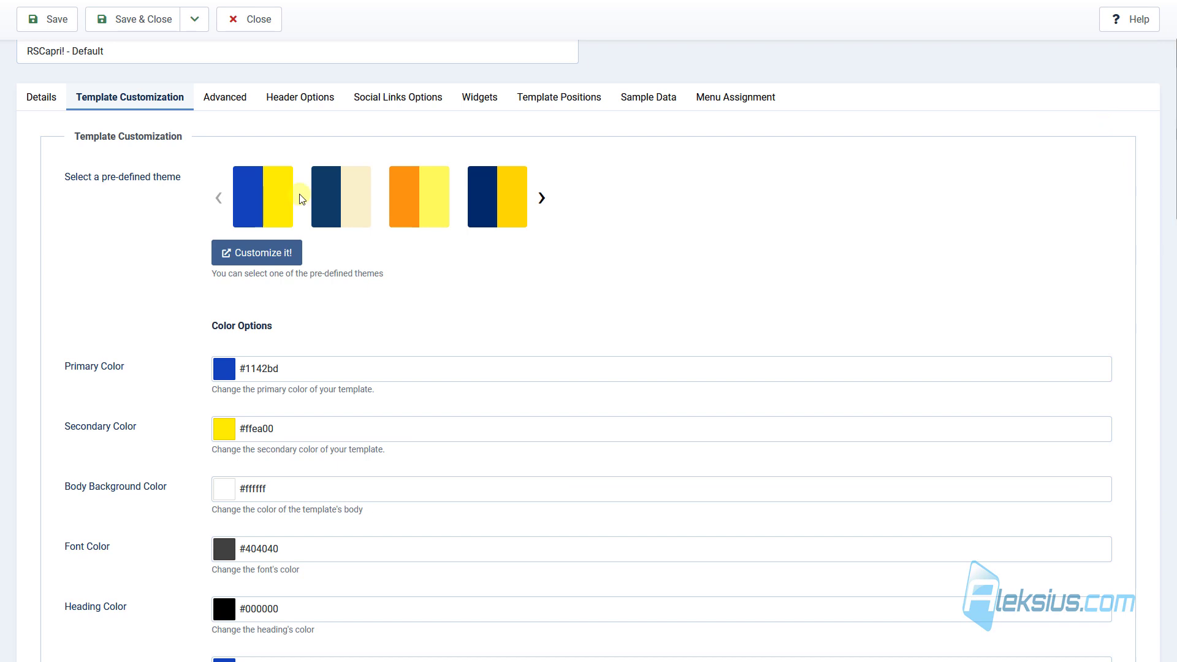
# - Review the RSCapri! - Default style's advanced settings and header options
pyautogui.click(233, 92)
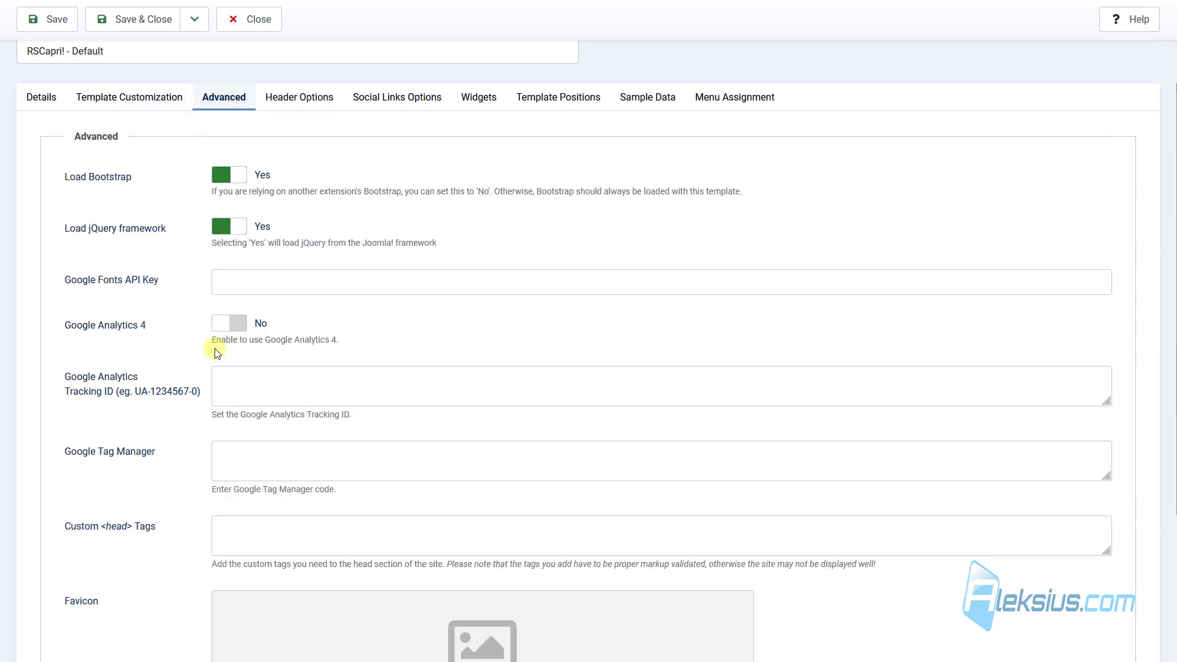
pyautogui.scroll(-3, 300, 377)
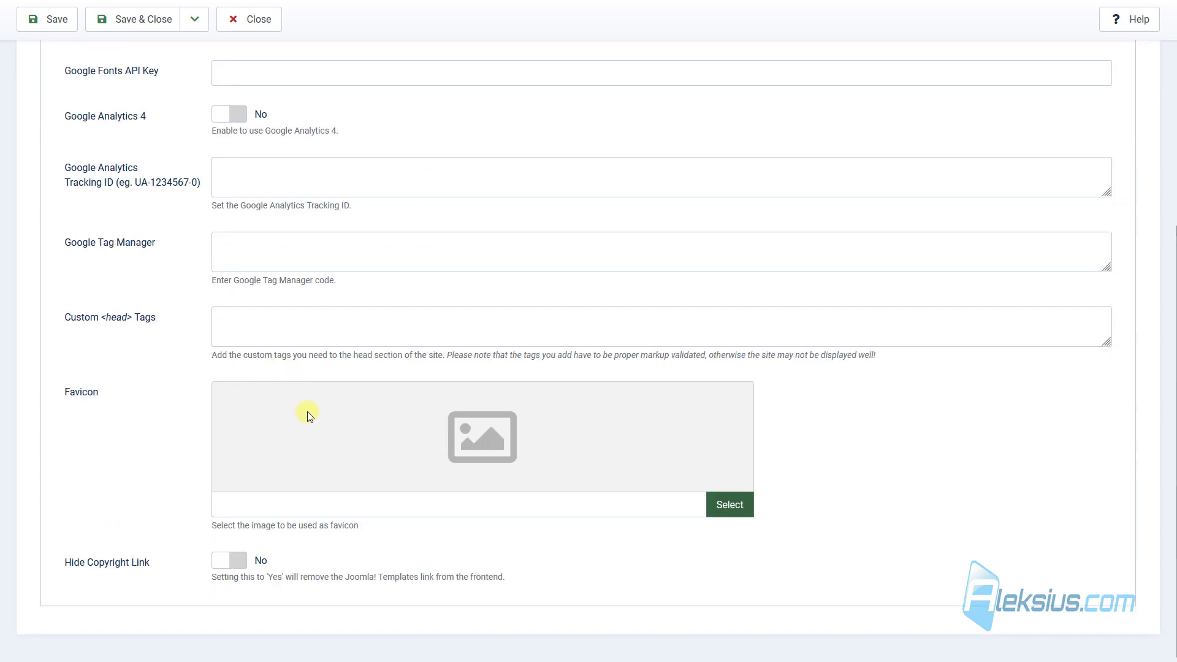
pyautogui.scroll(5, 309, 394)
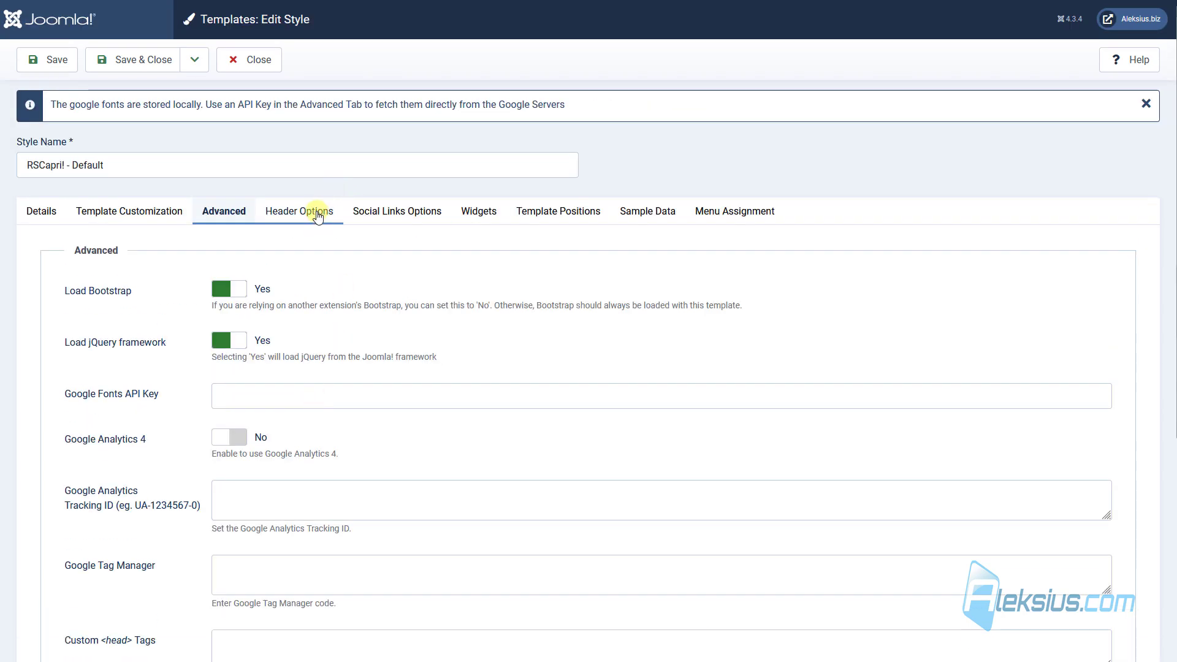
pyautogui.click(317, 214)
pyautogui.scroll(-1, 538, 322)
pyautogui.scroll(-7, 540, 327)
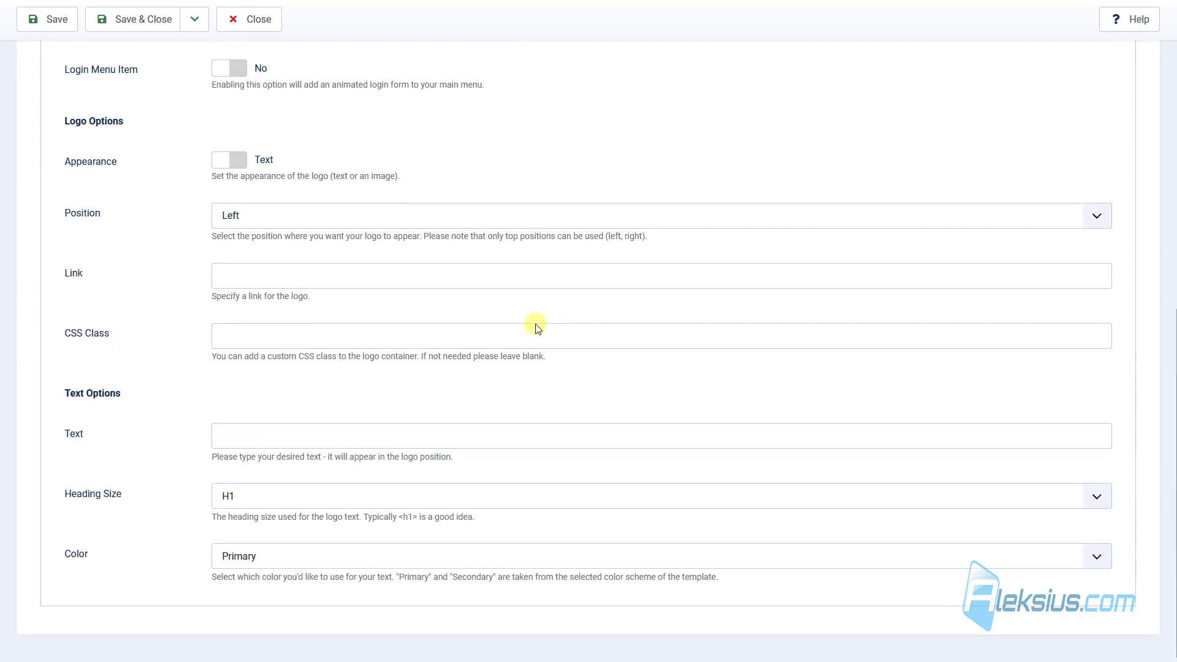
pyautogui.scroll(8, 537, 328)
# - Look through its Social Links, Widgets, Template Positions, Sample Data and Menu Assignment tabs
pyautogui.click(415, 171)
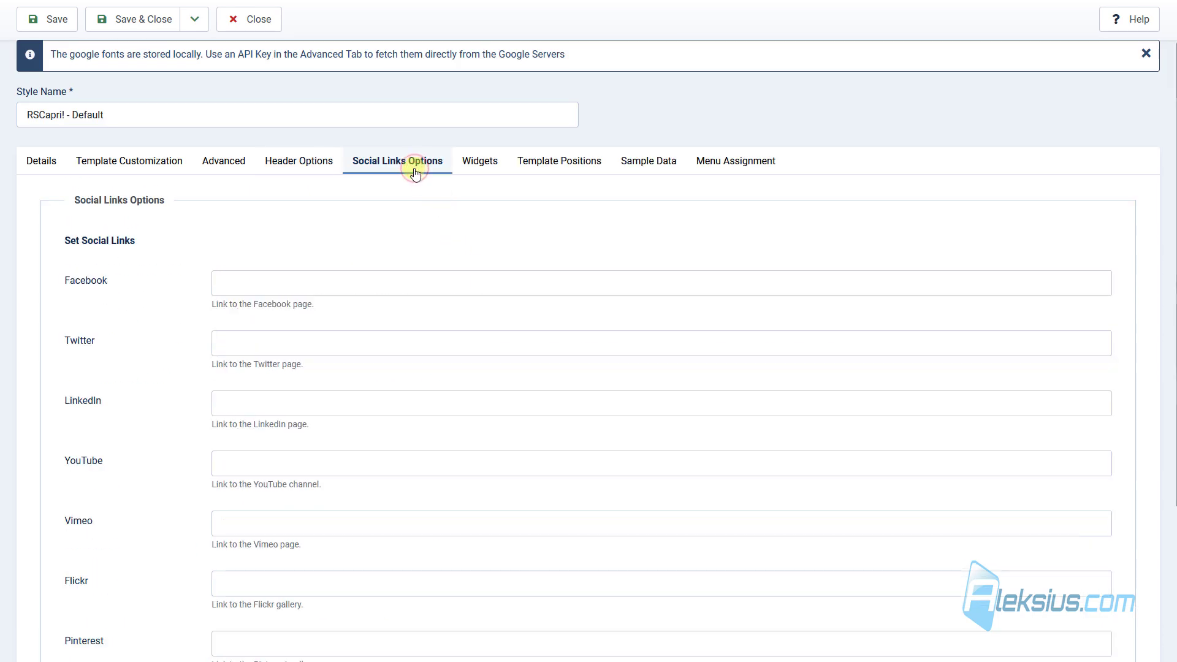
pyautogui.click(481, 173)
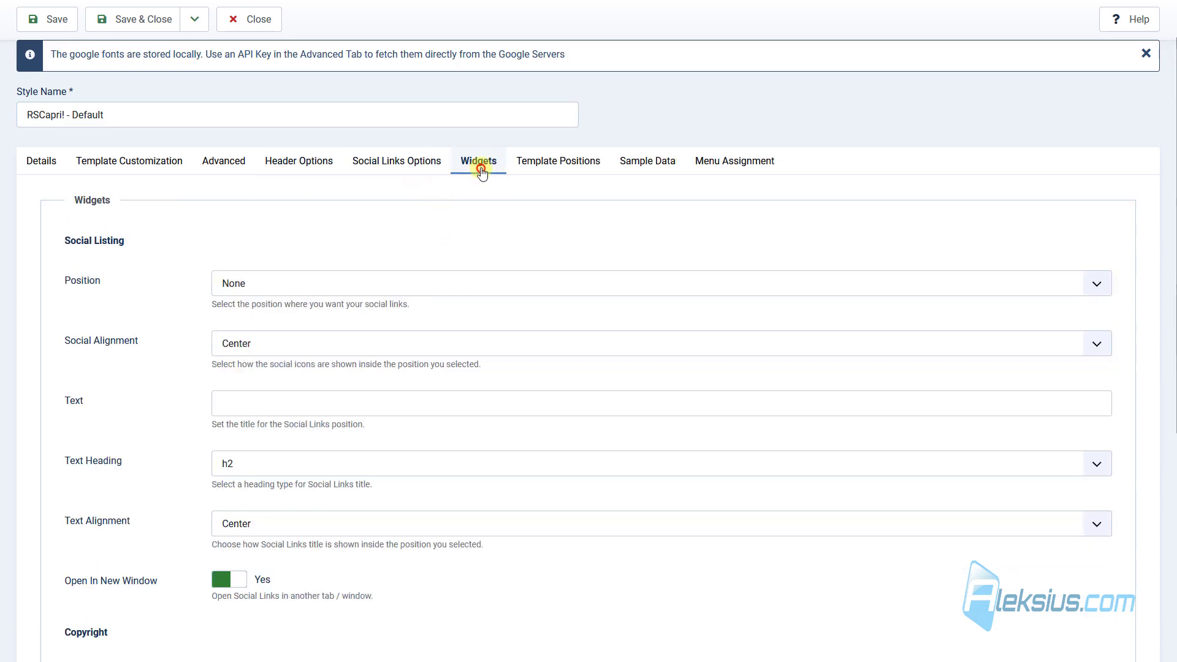
pyautogui.click(577, 157)
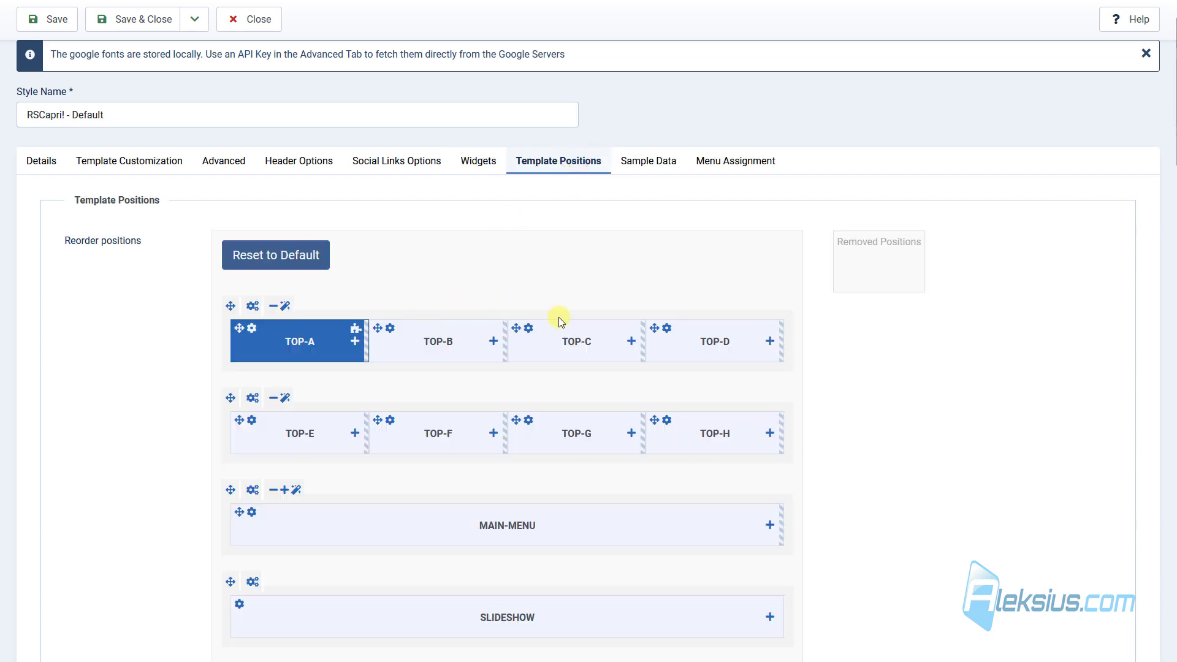
pyautogui.click(649, 160)
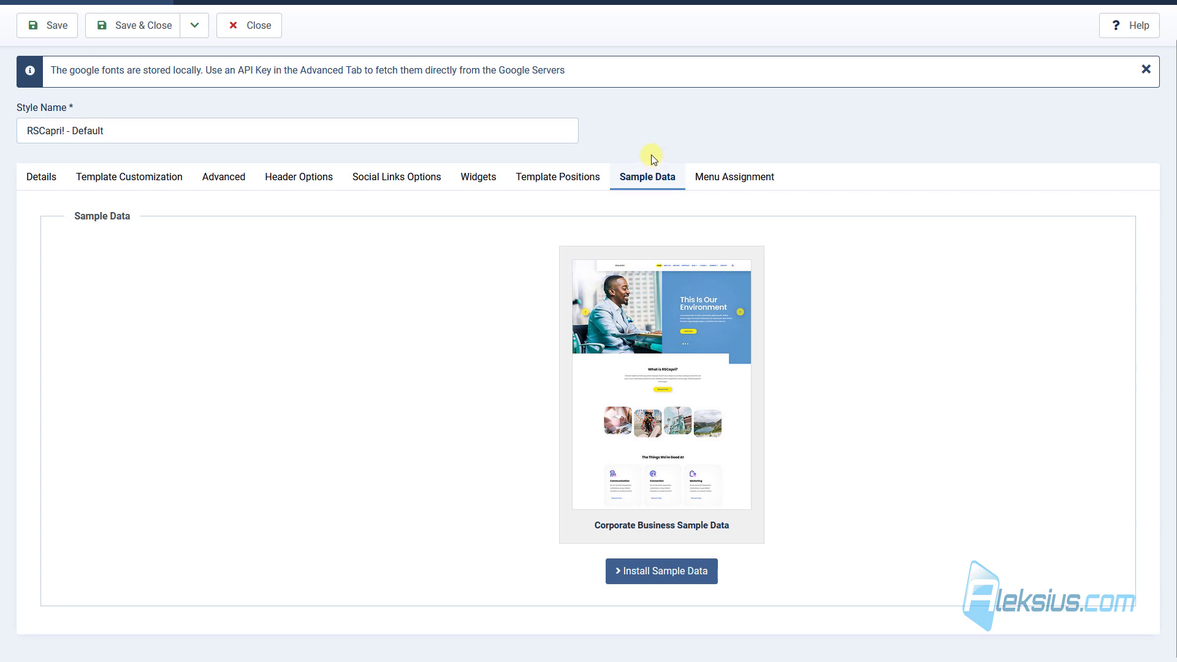
pyautogui.click(722, 179)
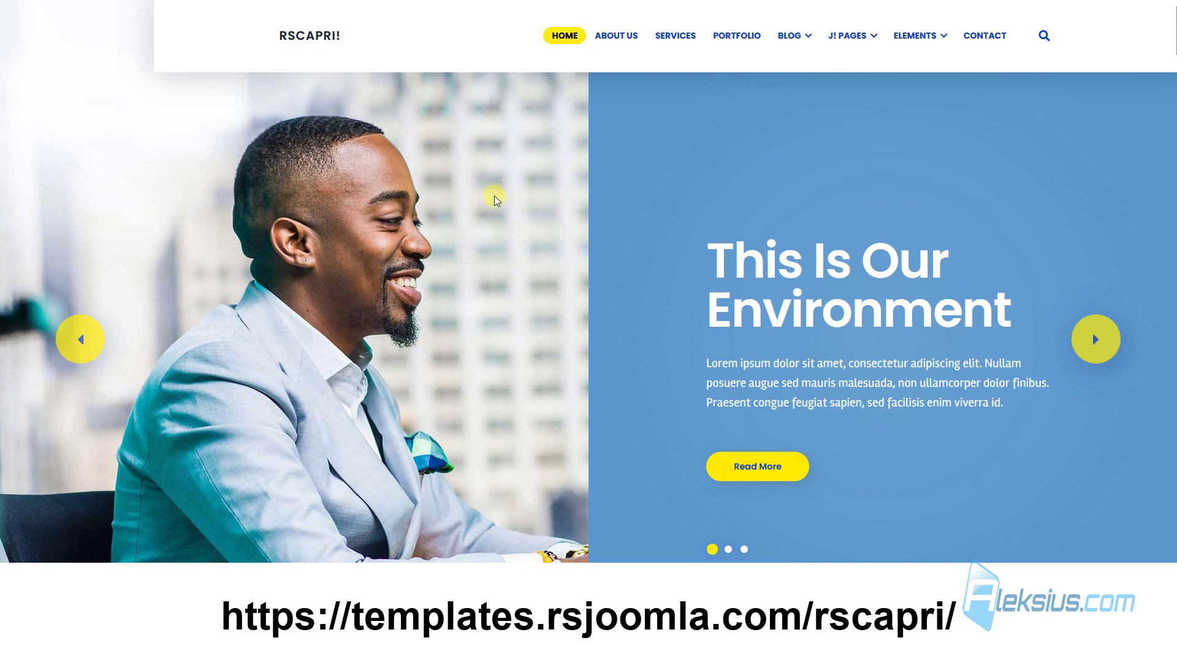
pyautogui.scroll(-3, 496, 199)
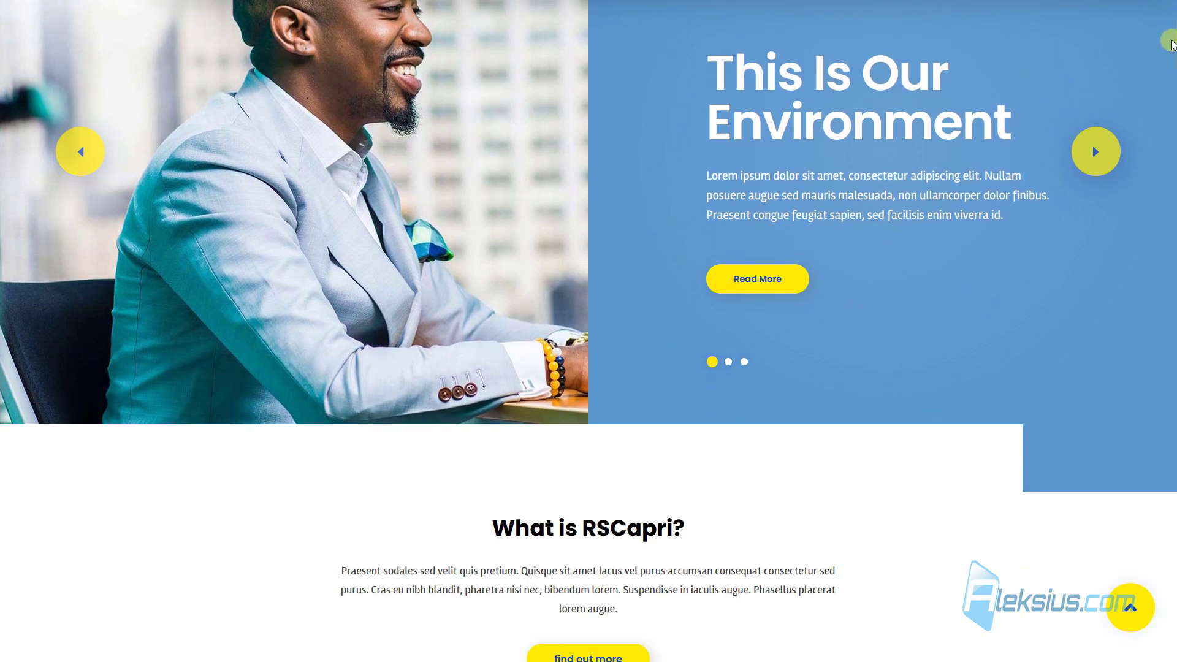
pyautogui.moveTo(1171, 43); pyautogui.dragTo(1172, 538)
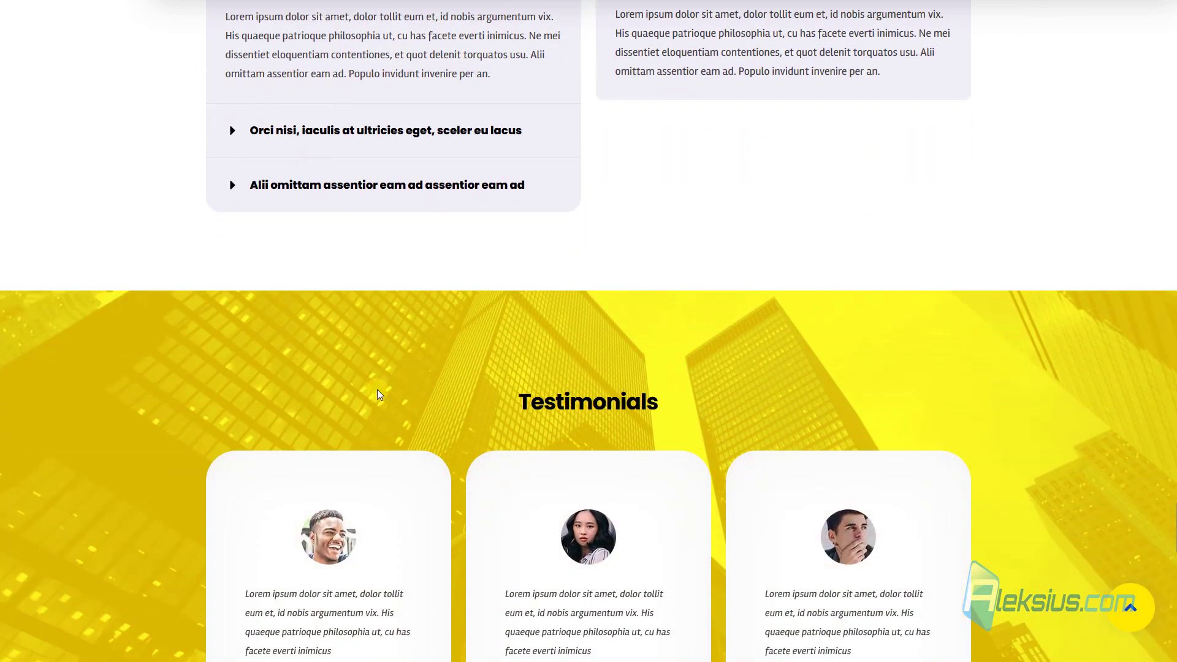
pyautogui.scroll(-9, 1121, 467)
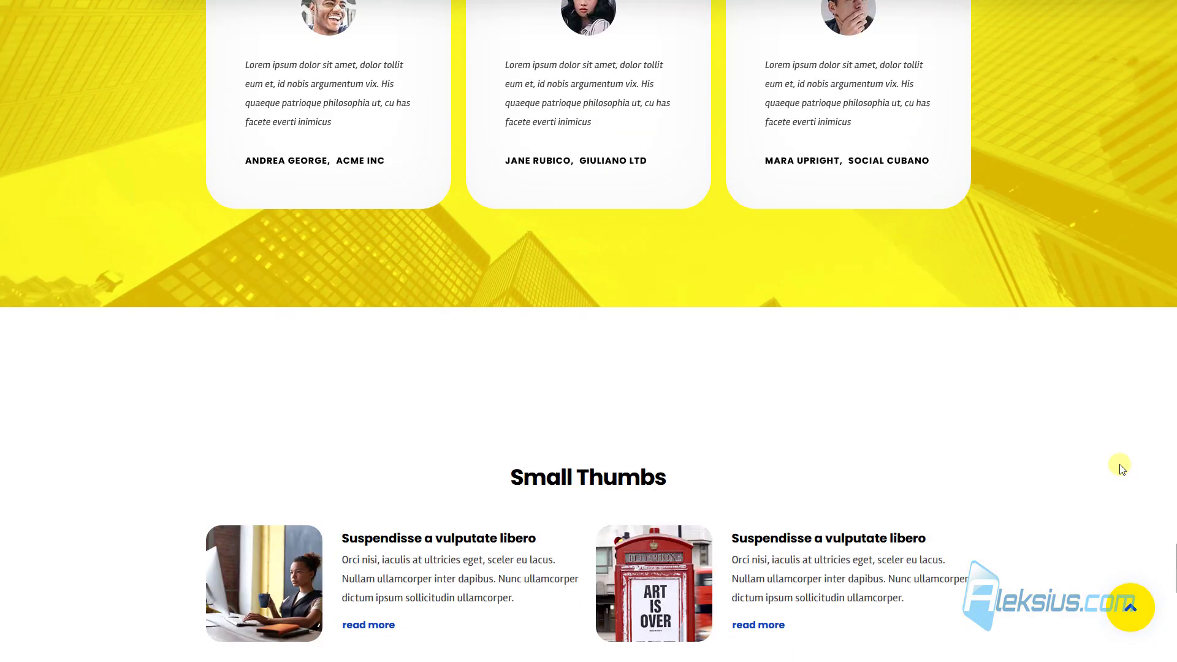
pyautogui.scroll(-3, 1079, 465)
pyautogui.scroll(-9, 1070, 465)
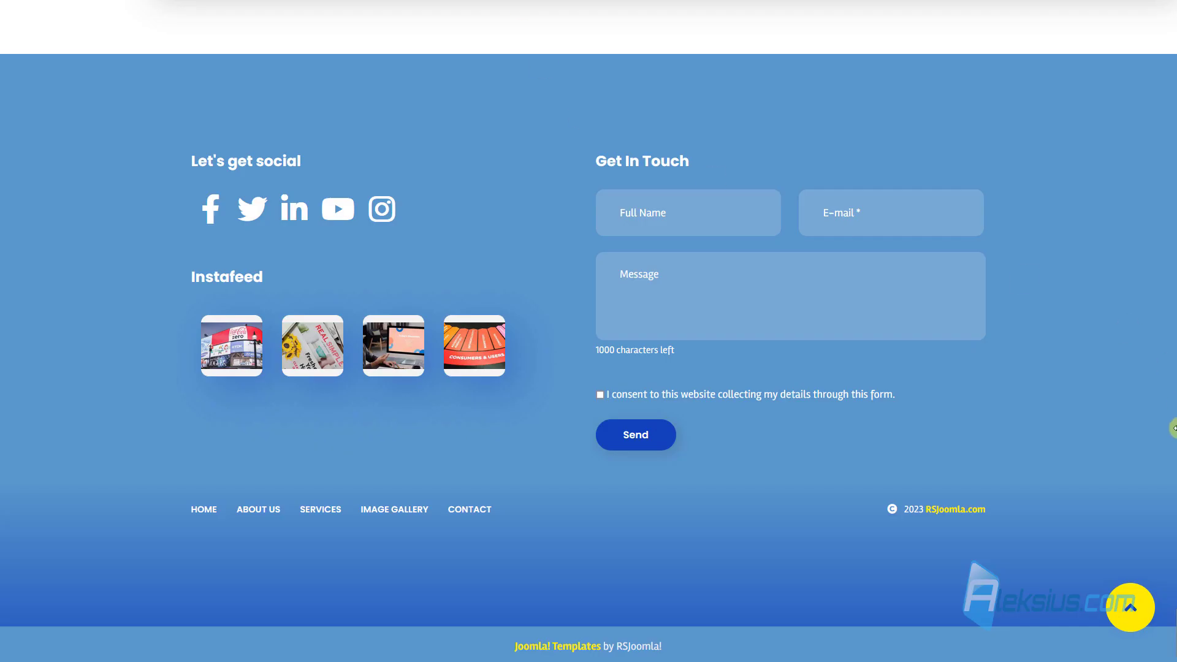
pyautogui.click(1147, 608)
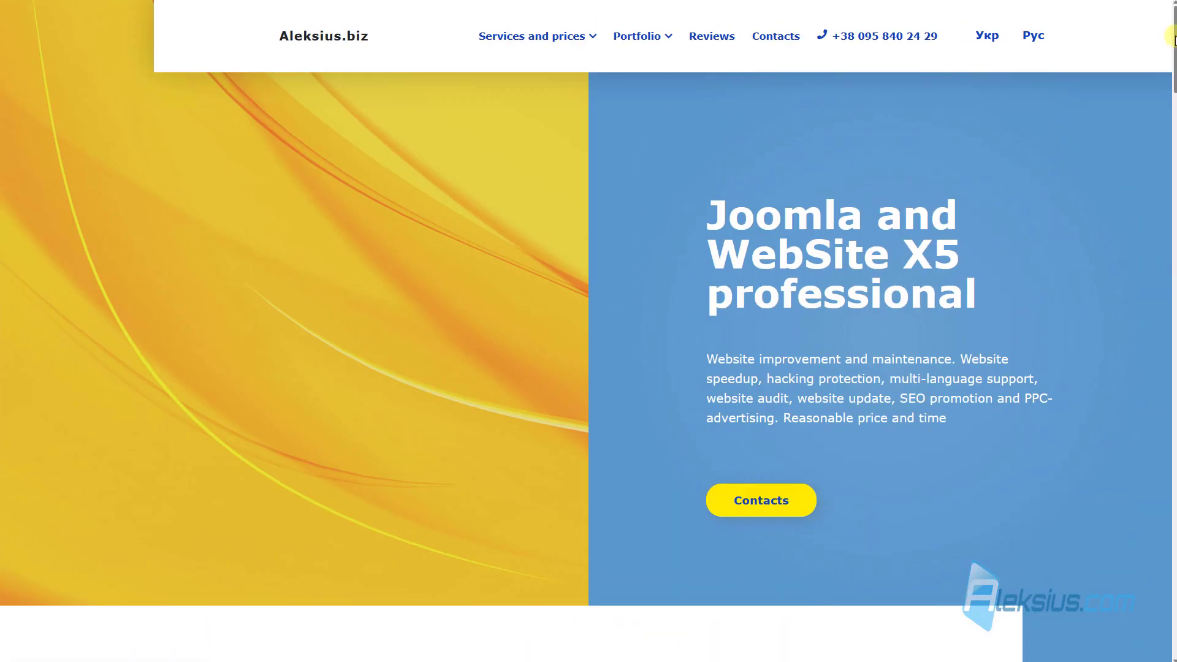
pyautogui.scroll(-4, 1172, 80)
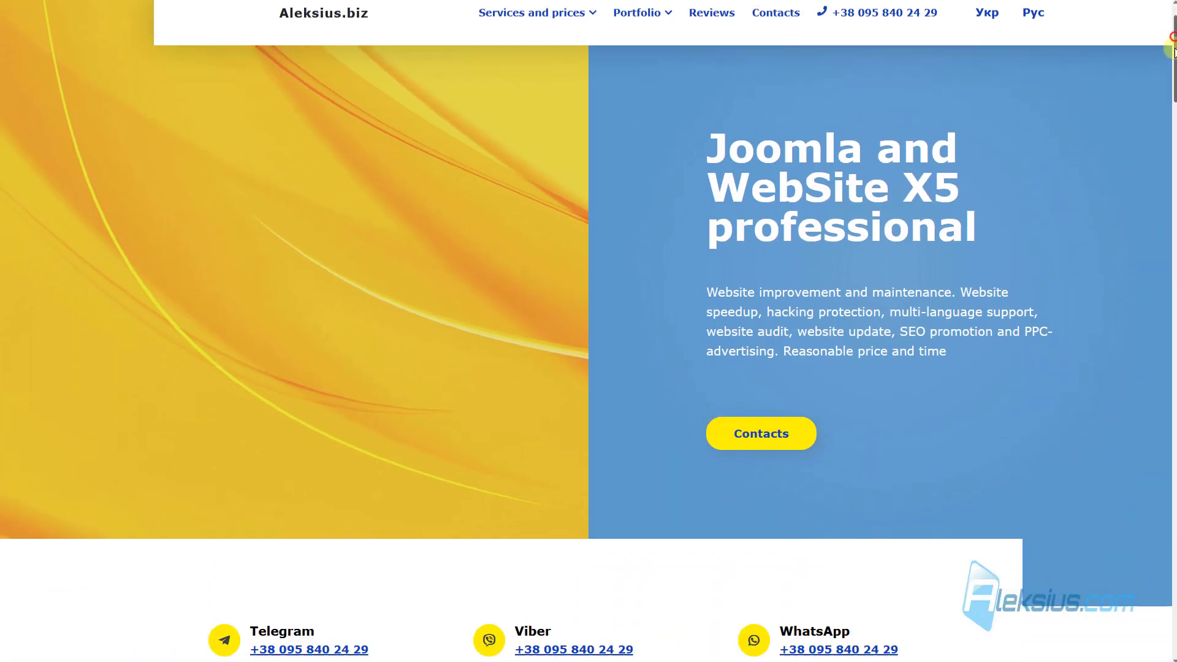
pyautogui.scroll(-15, 1159, 99)
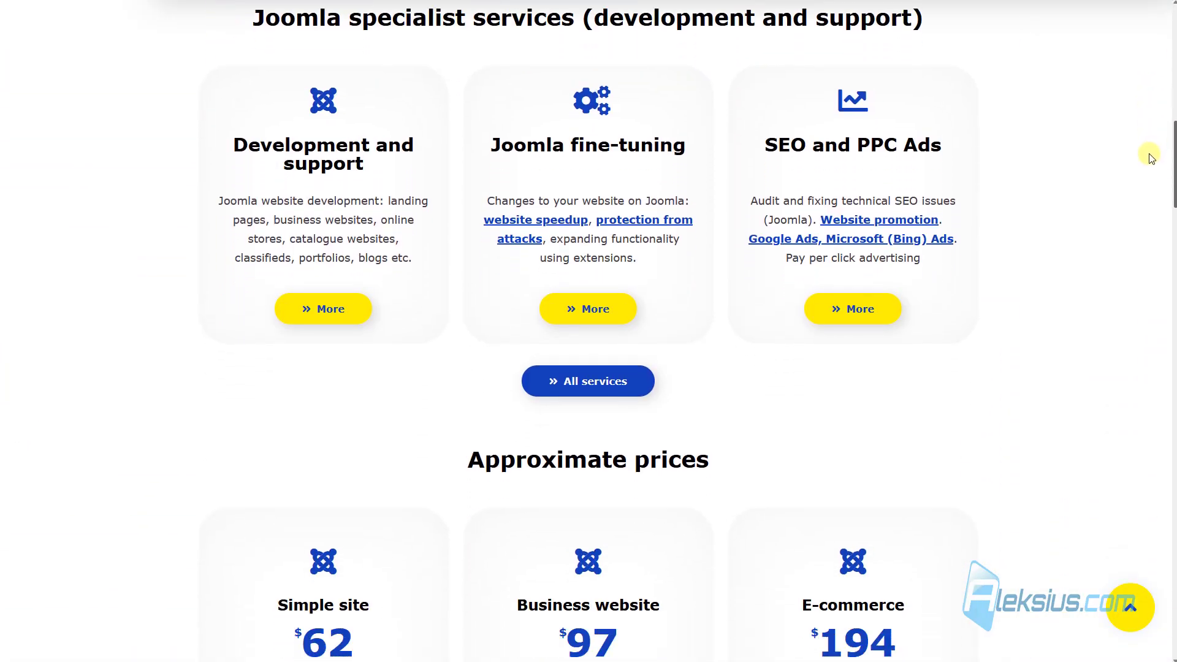
pyautogui.scroll(-12, 1143, 210)
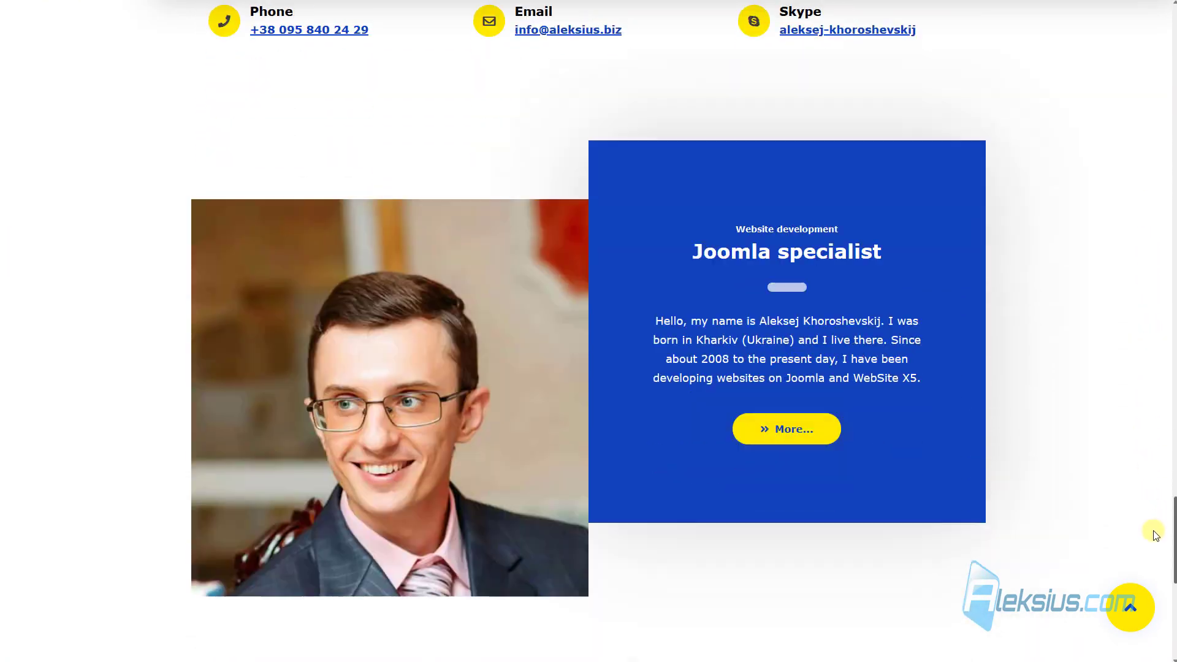
pyautogui.scroll(-5, 1159, 564)
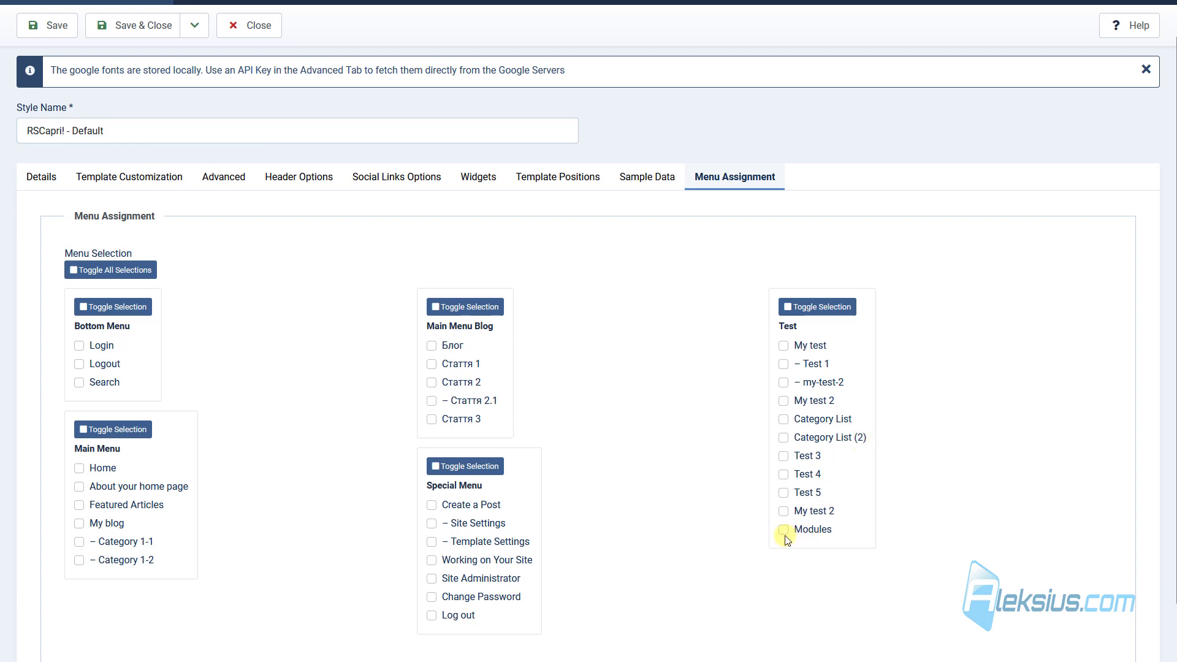
# - Save RSCapri! - Default with Modules assigned and reload the frontend Modules page in RSCapri
pyautogui.click(63, 22)
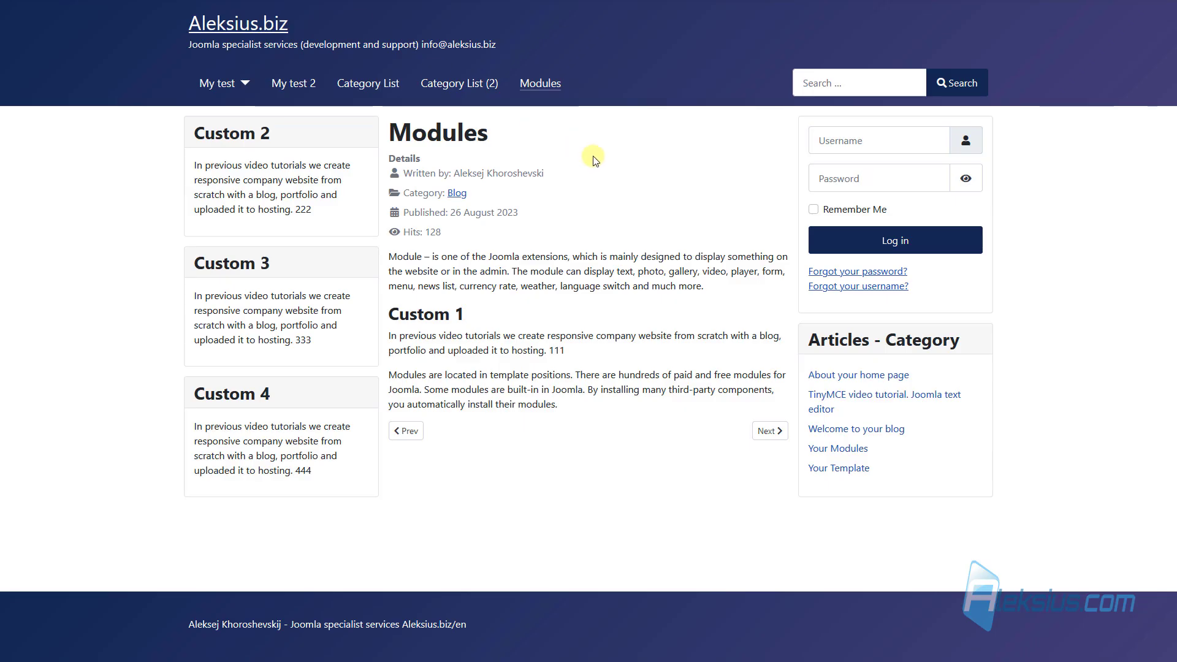
pyautogui.press('F5')
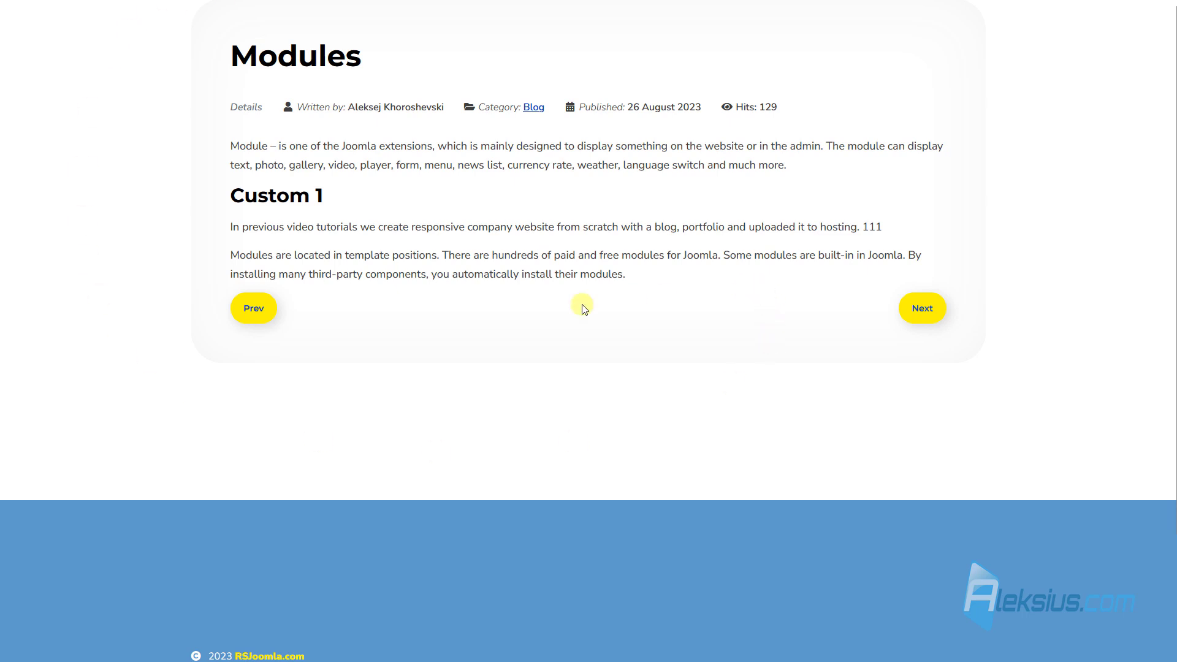
pyautogui.scroll(-3, 487, 298)
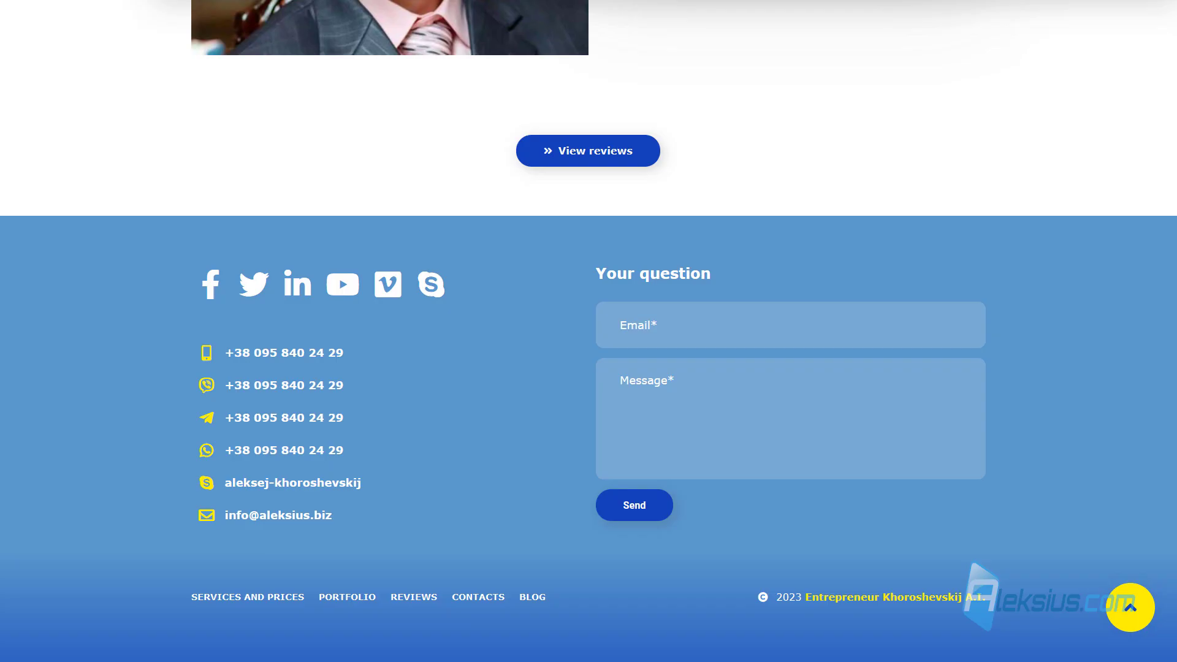
pyautogui.scroll(5, 337, 210)
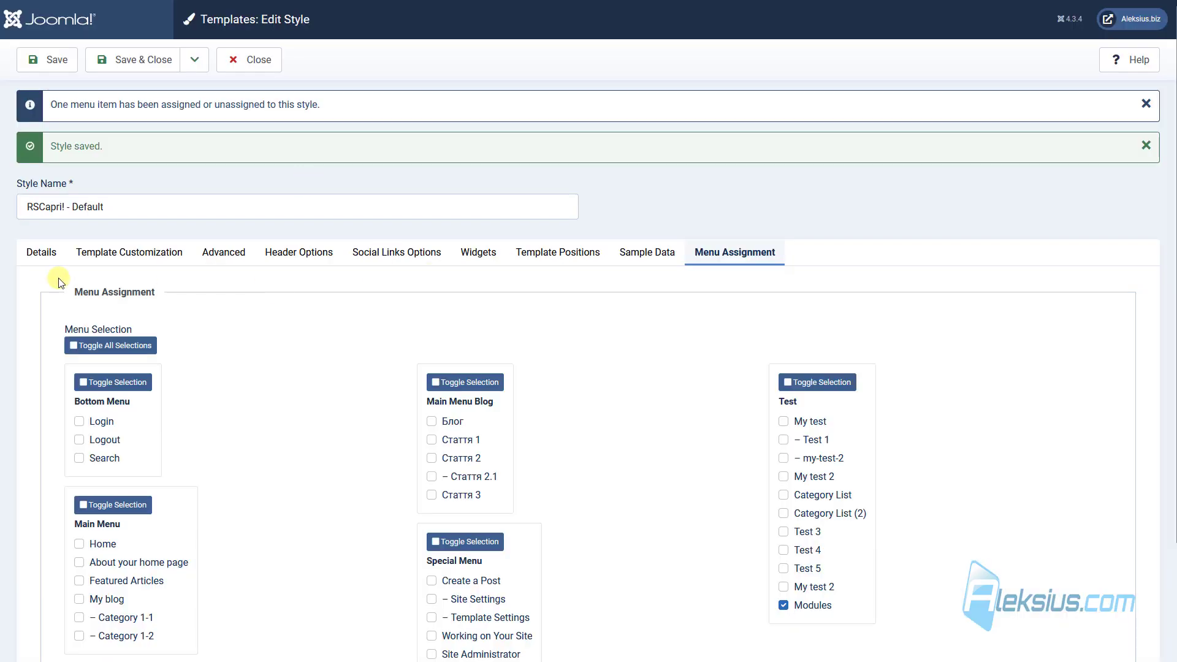
# - Save the RSCapri style as a copy, RSCapri! - Default (2), with no menu items assigned
pyautogui.click(44, 253)
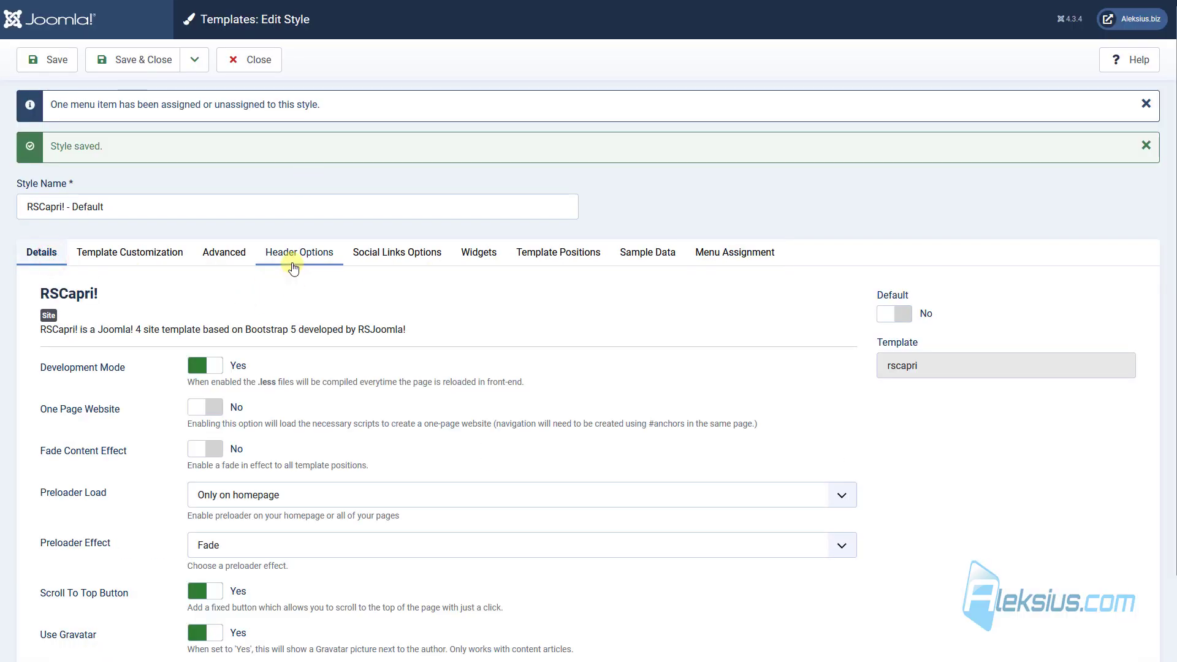
pyautogui.click(198, 63)
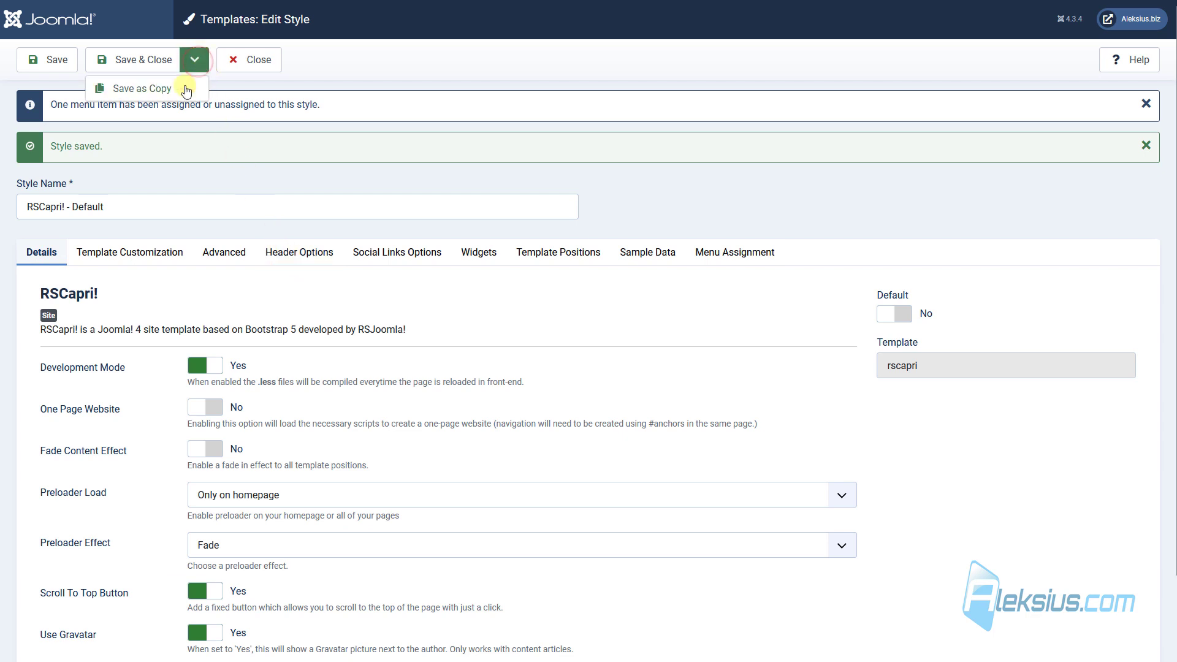
pyautogui.click(141, 90)
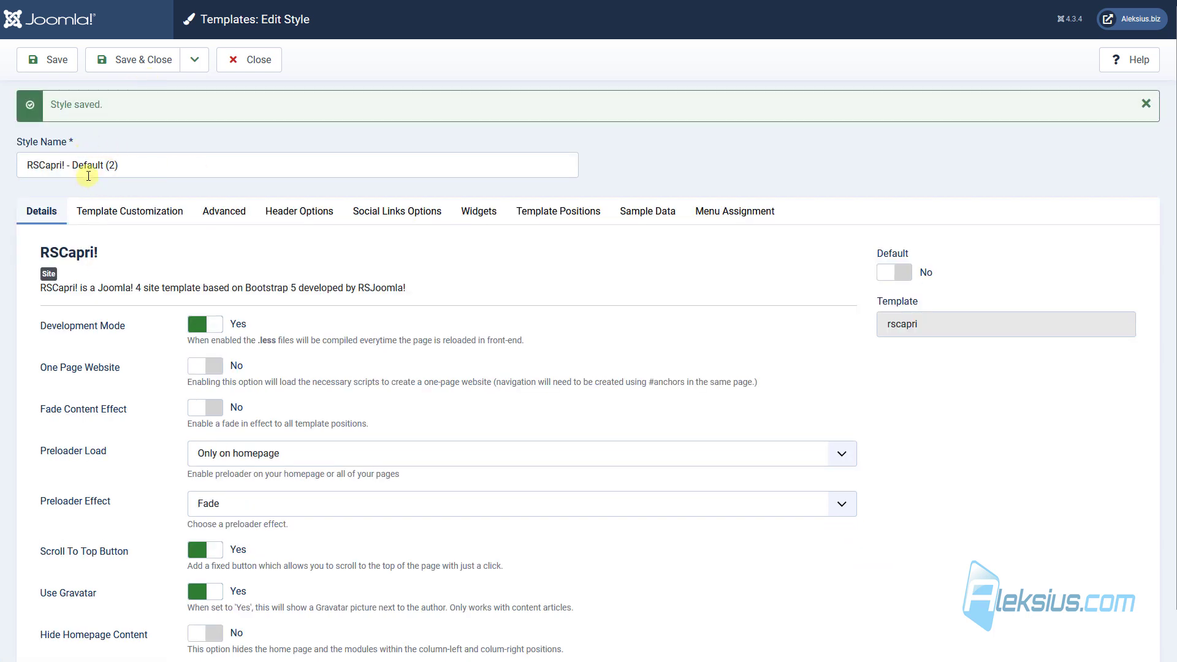
pyautogui.click(54, 69)
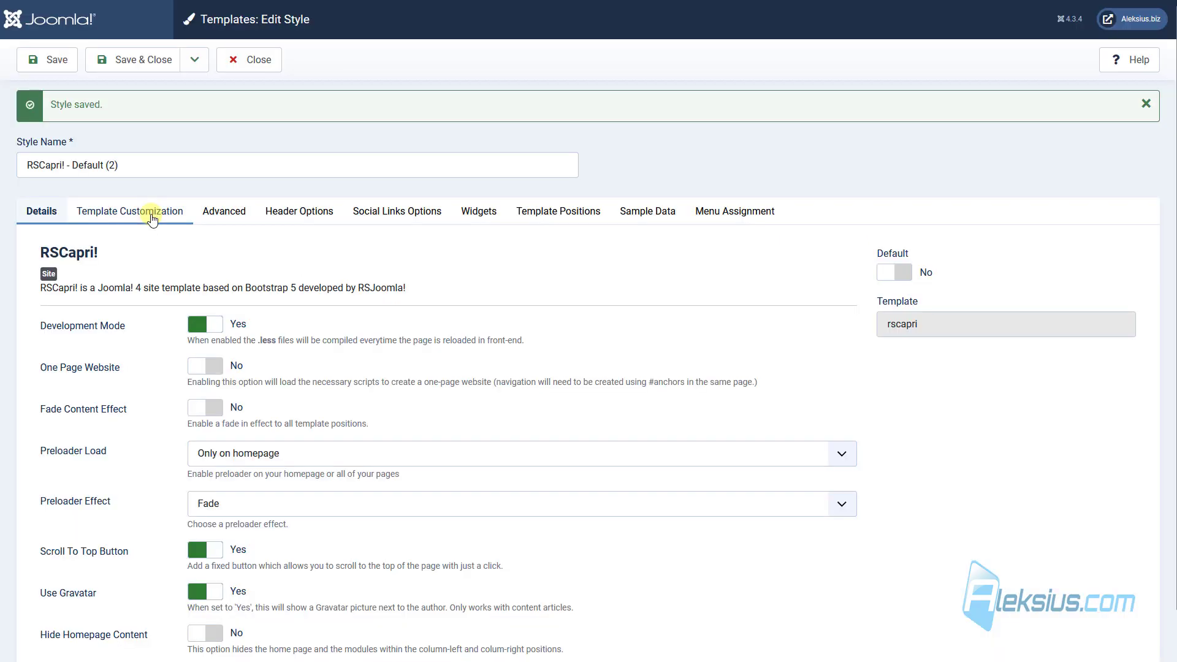
# - Load the purple and green pre-defined theme on the copy and save it
pyautogui.click(153, 219)
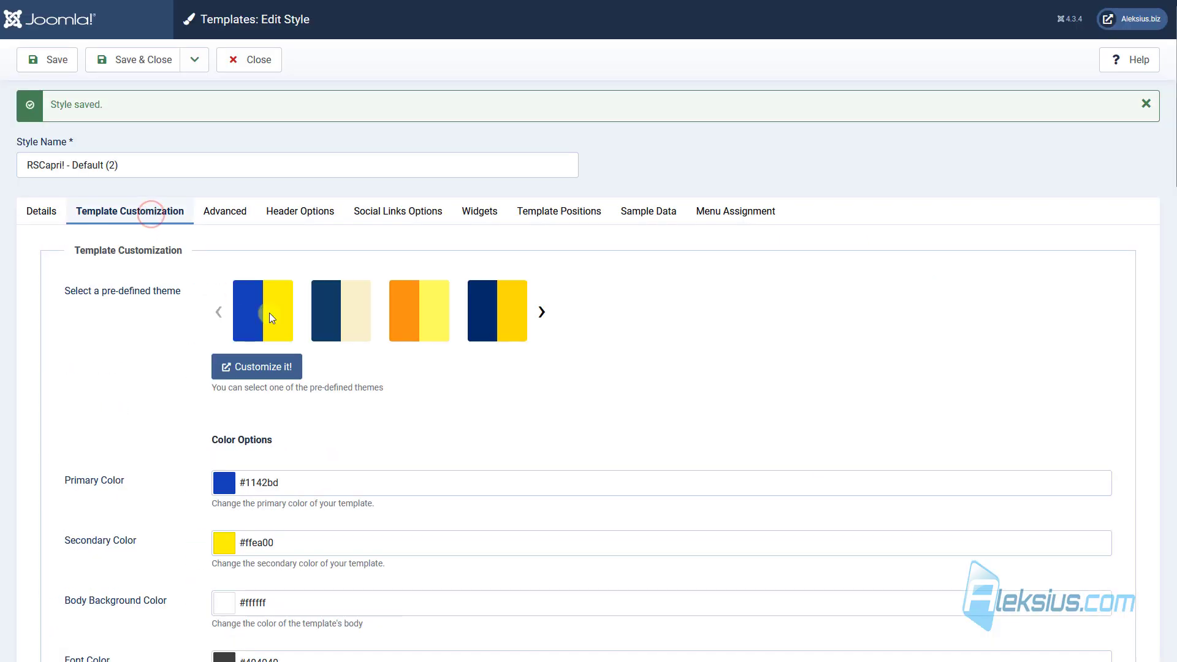
pyautogui.click(541, 312)
pyautogui.click(542, 312)
pyautogui.click(541, 312)
pyautogui.click(414, 312)
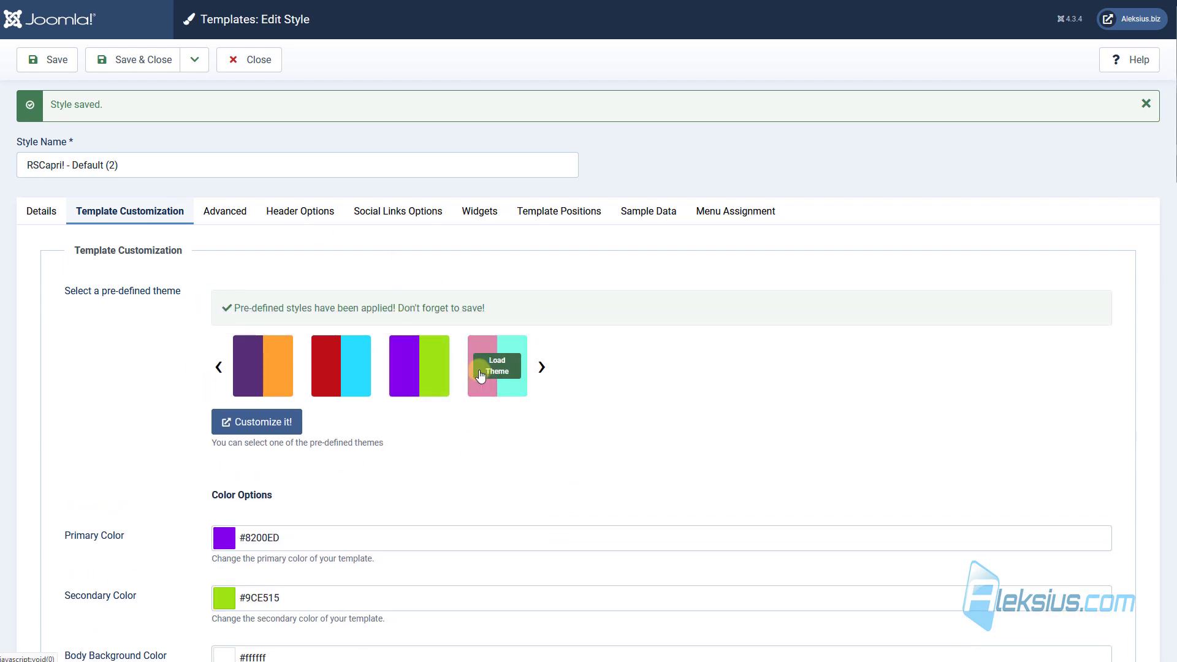
pyautogui.click(58, 61)
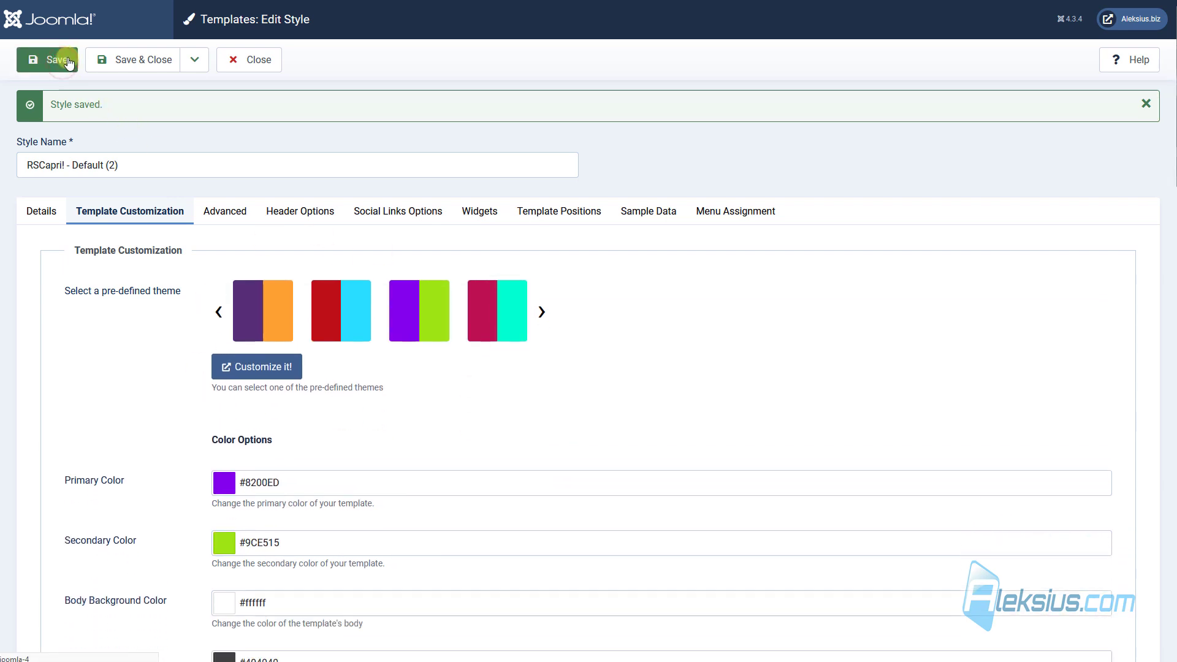
# - Assign the copy to the Modules menu item, save, and check the Modules page on the site
pyautogui.click(723, 210)
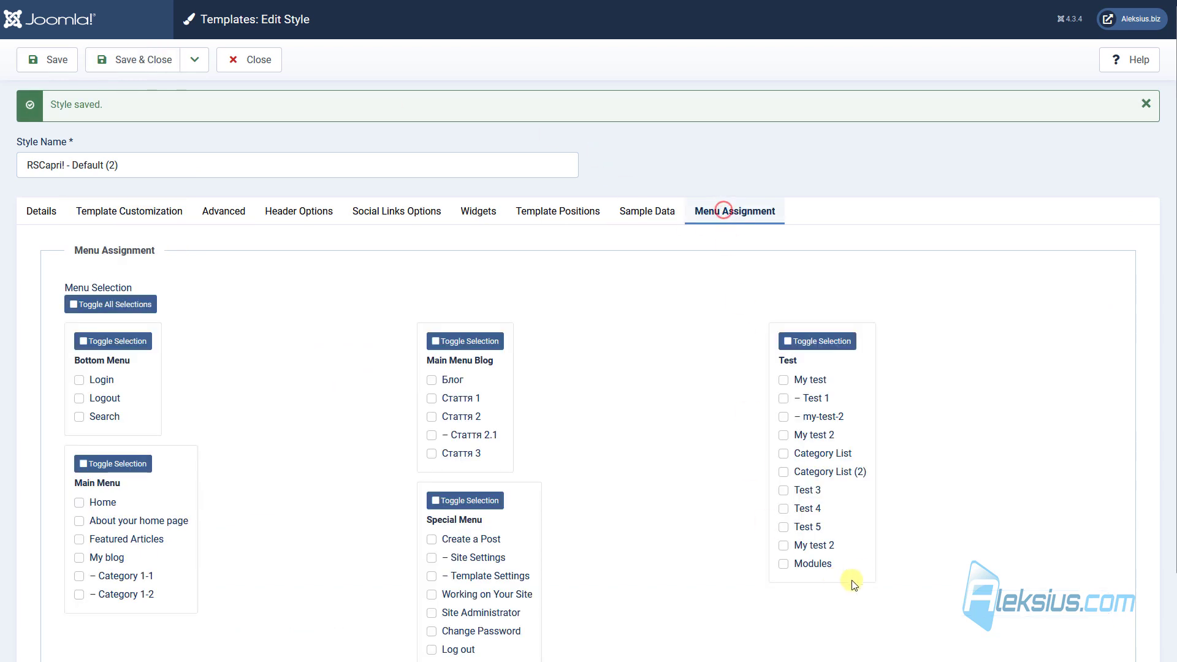
pyautogui.click(815, 567)
pyautogui.click(54, 63)
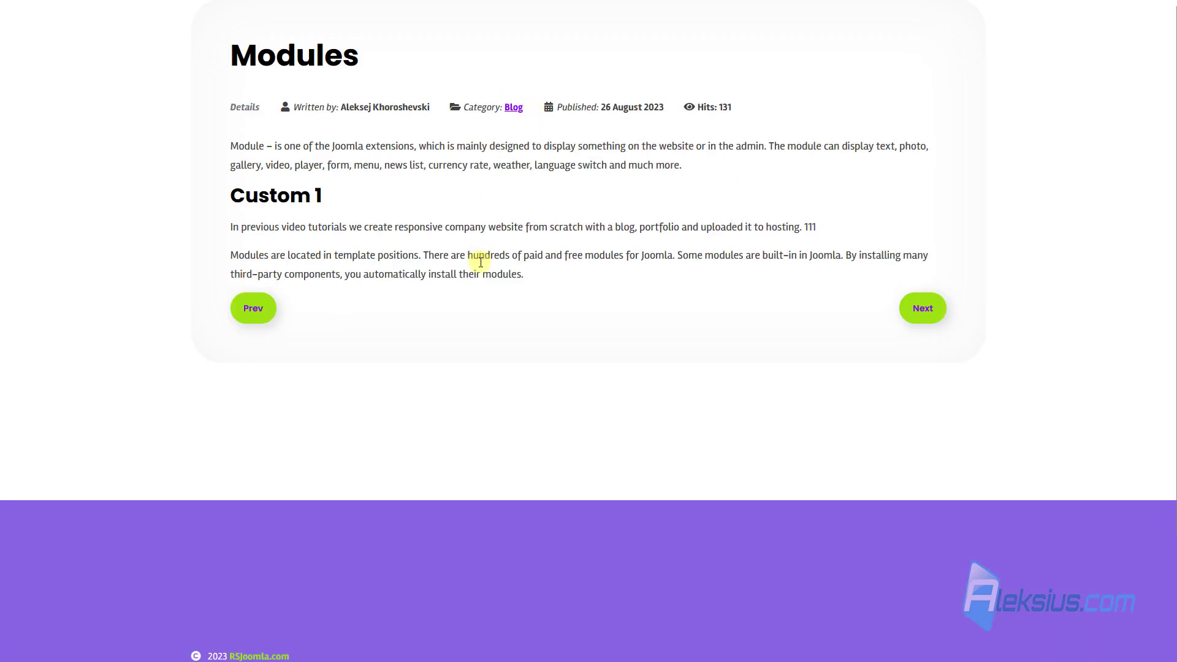
pyautogui.scroll(-3, 359, 123)
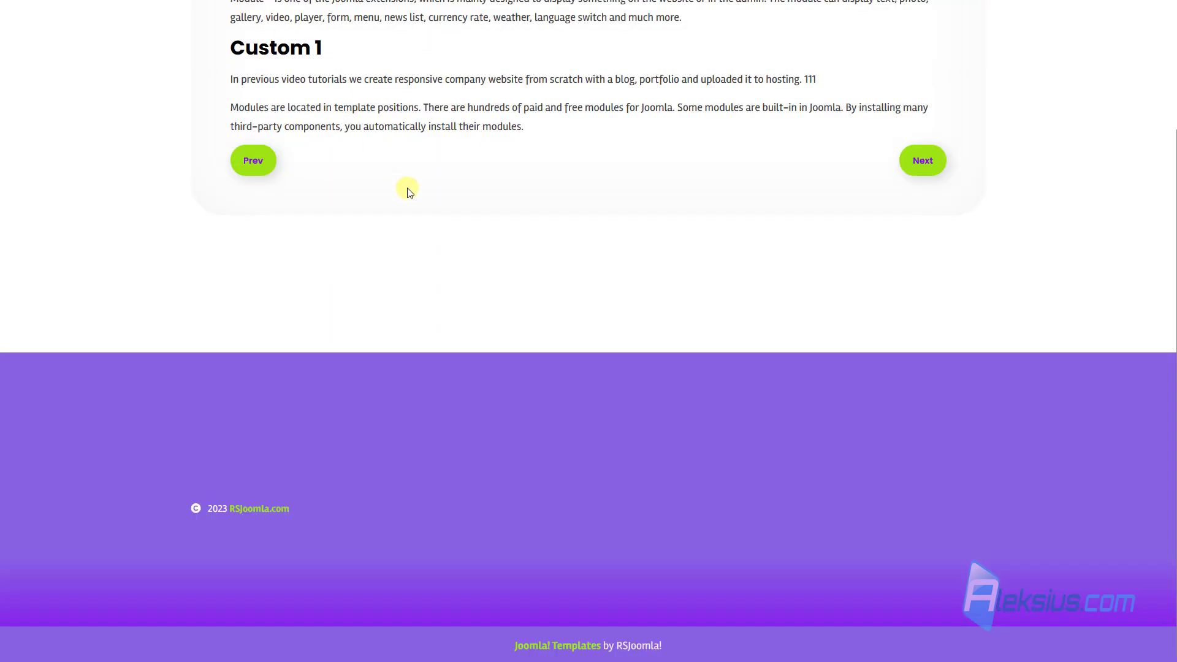
pyautogui.scroll(3, 409, 192)
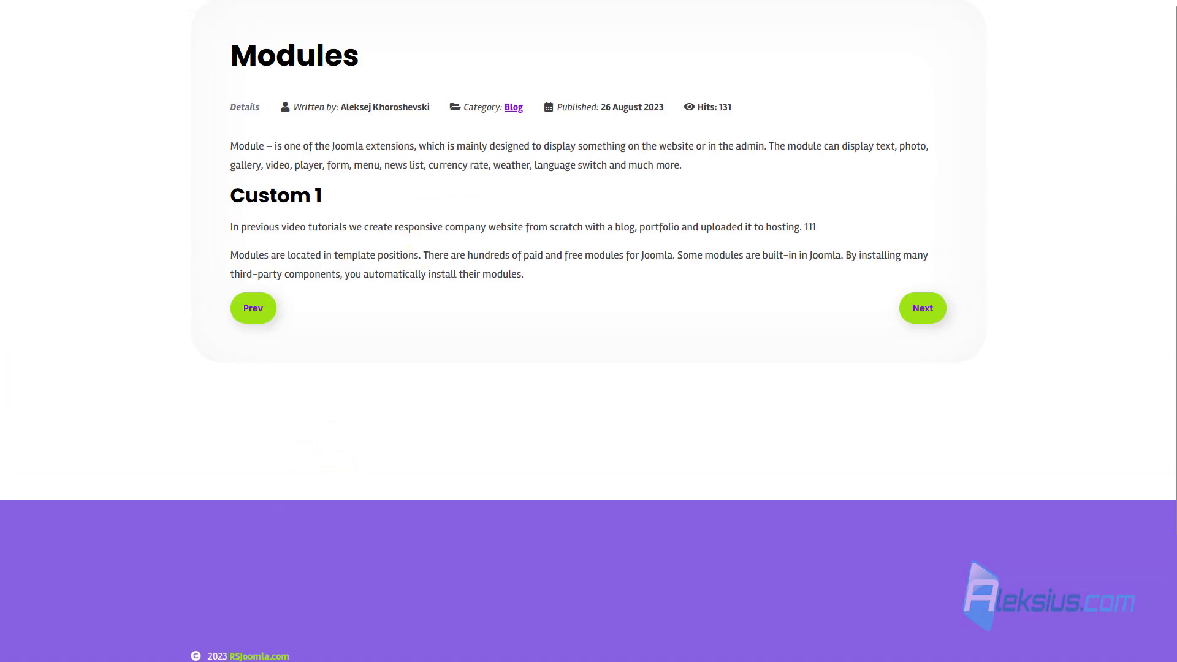
pyautogui.click(164, 1)
# - Invert the copy's menu assignments, re-tick Modules, set Default to All, and save
pyautogui.click(184, 259)
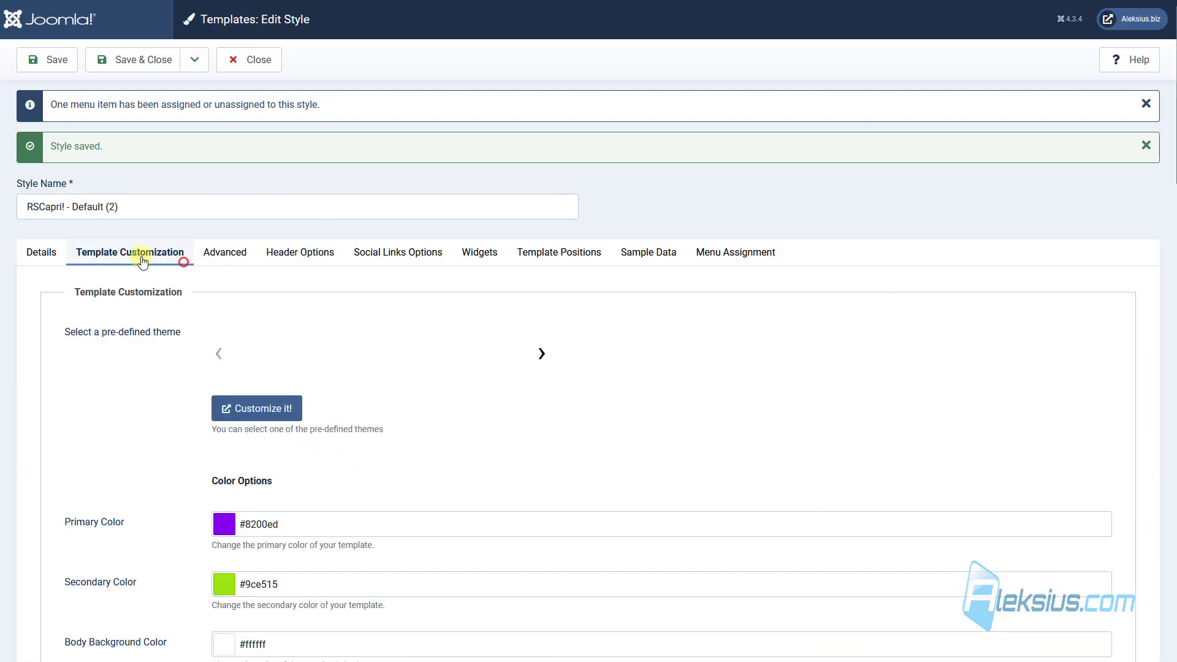
pyautogui.scroll(-5, 521, 448)
pyautogui.scroll(5, 514, 427)
pyautogui.click(749, 190)
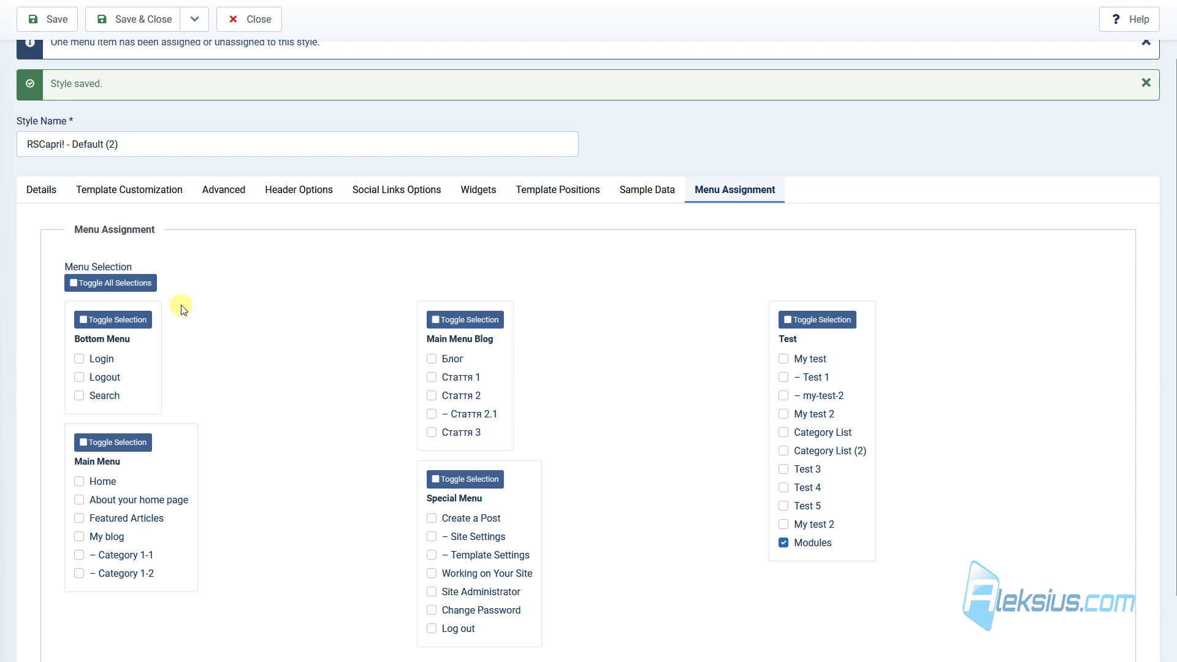
pyautogui.click(142, 282)
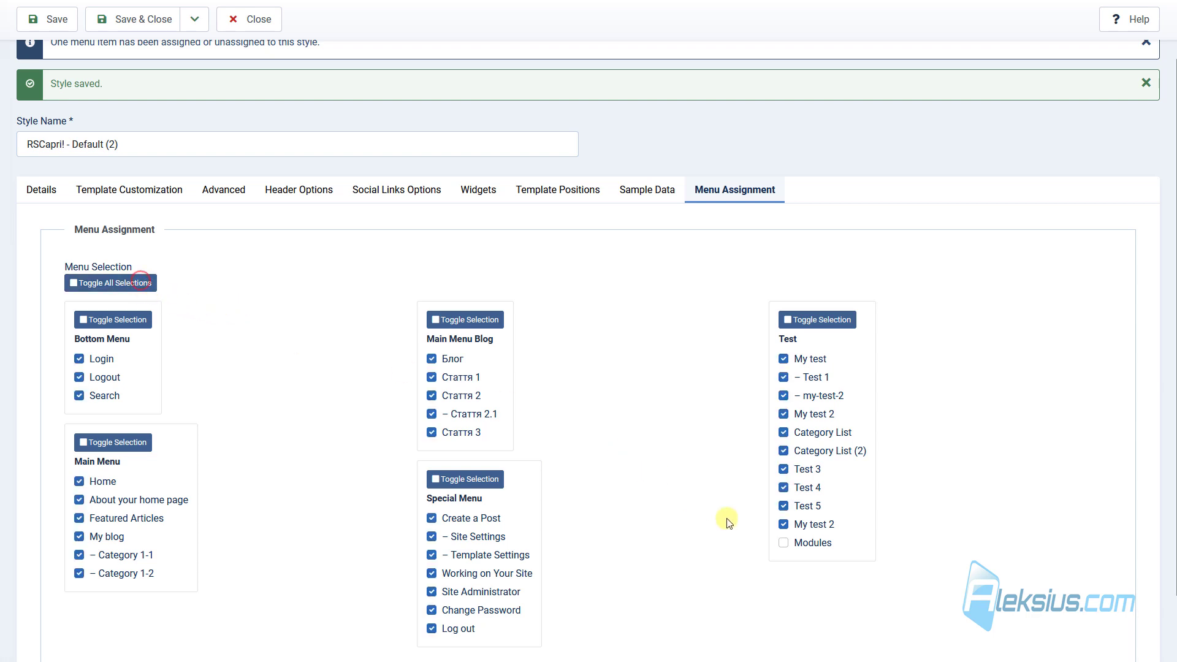
pyautogui.click(785, 544)
pyautogui.click(40, 191)
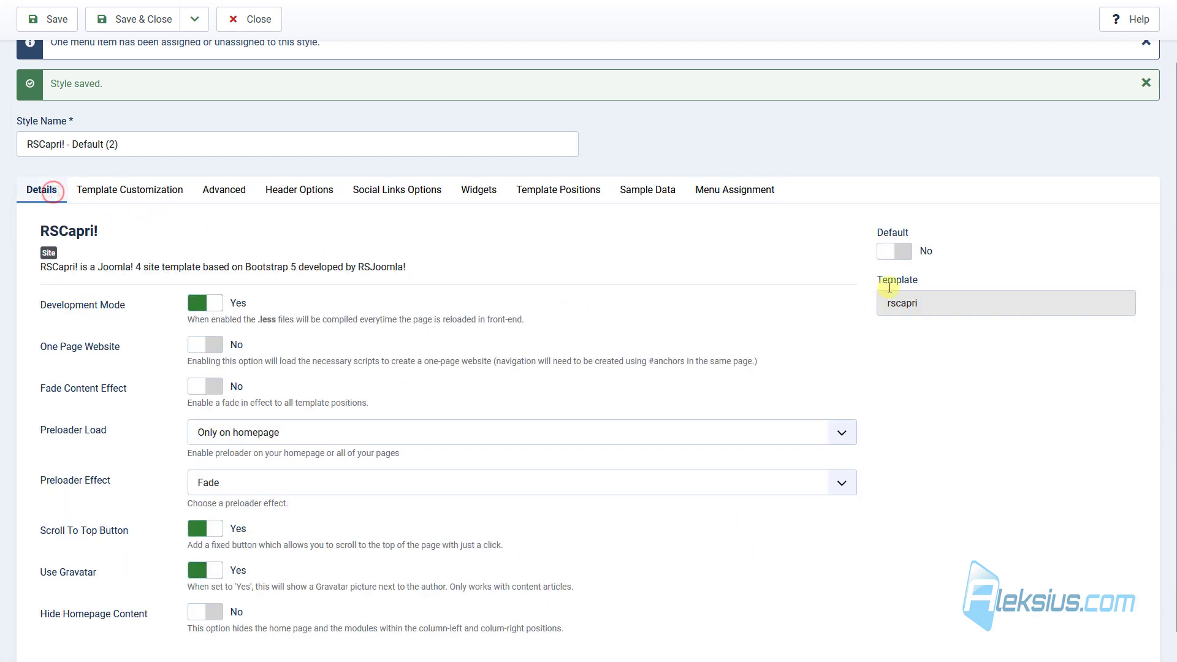
pyautogui.click(895, 255)
pyautogui.click(56, 25)
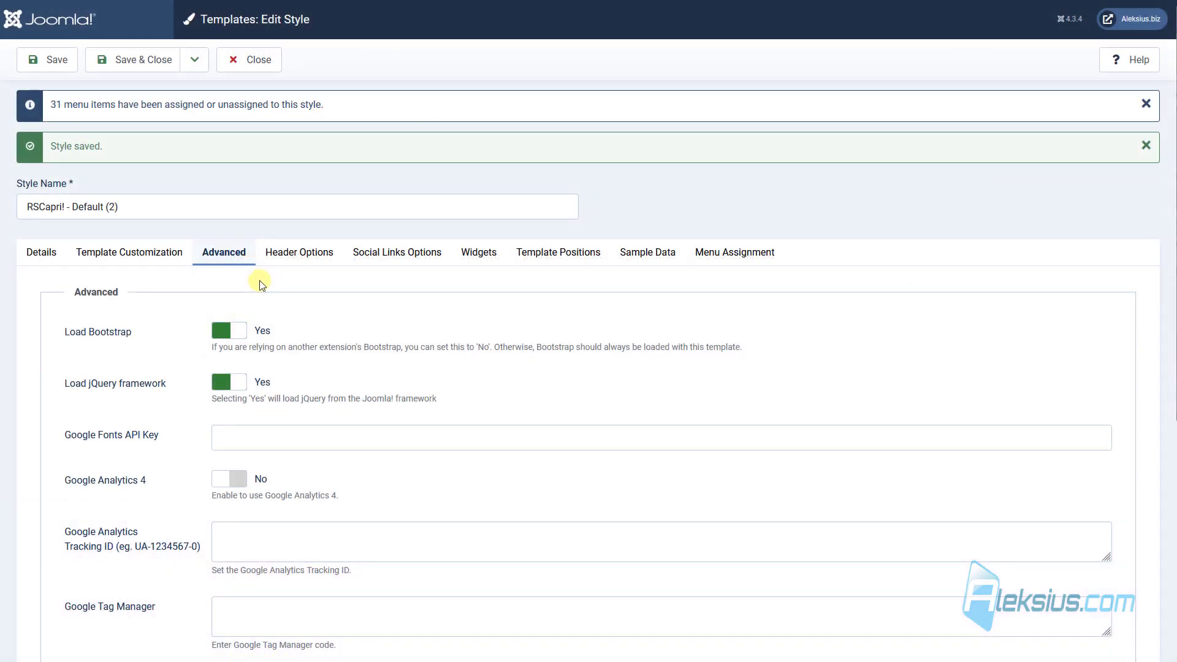
pyautogui.click(242, 59)
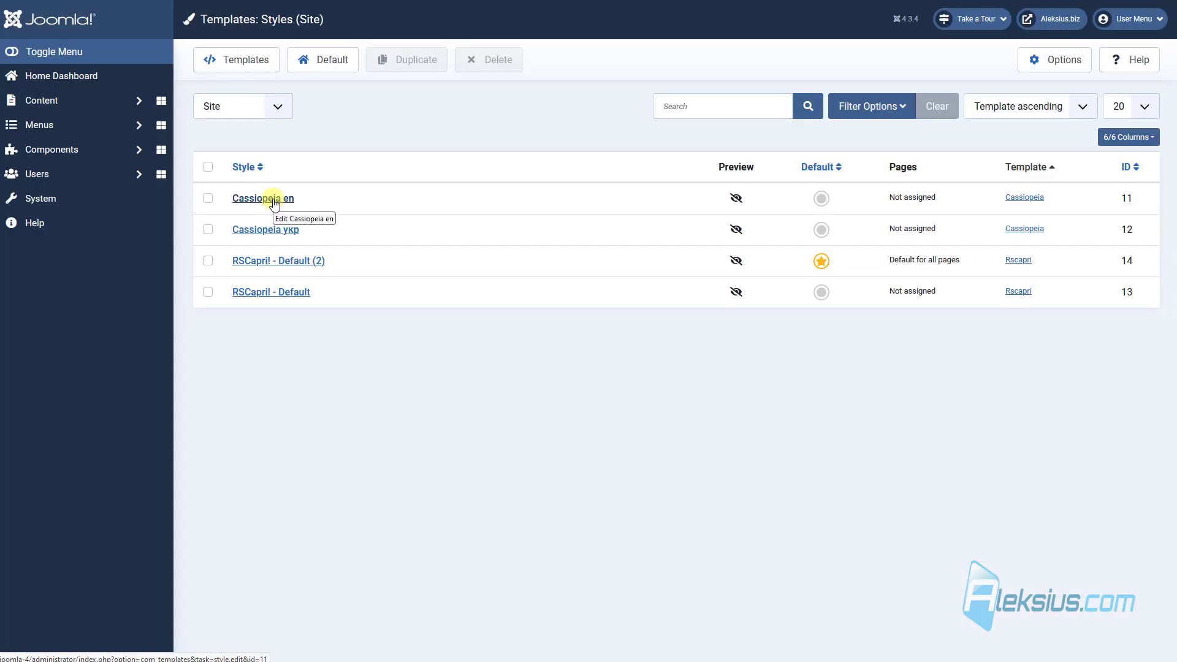
pyautogui.click(274, 200)
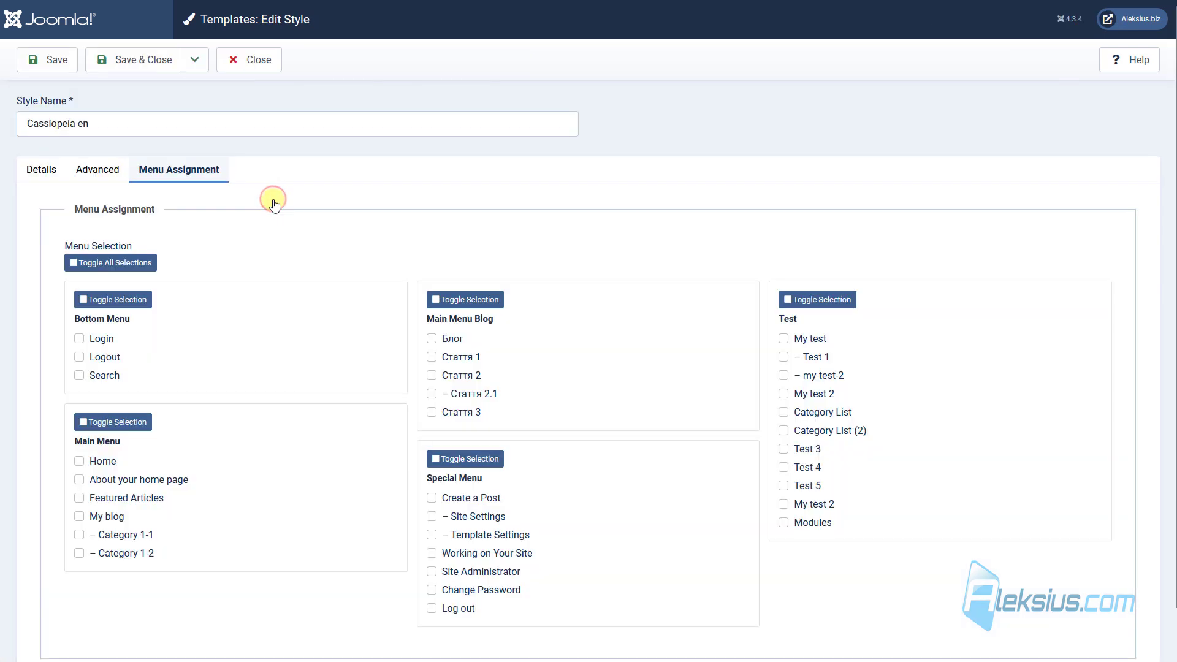
pyautogui.click(102, 172)
pyautogui.scroll(-3, 121, 268)
pyautogui.scroll(3, 124, 260)
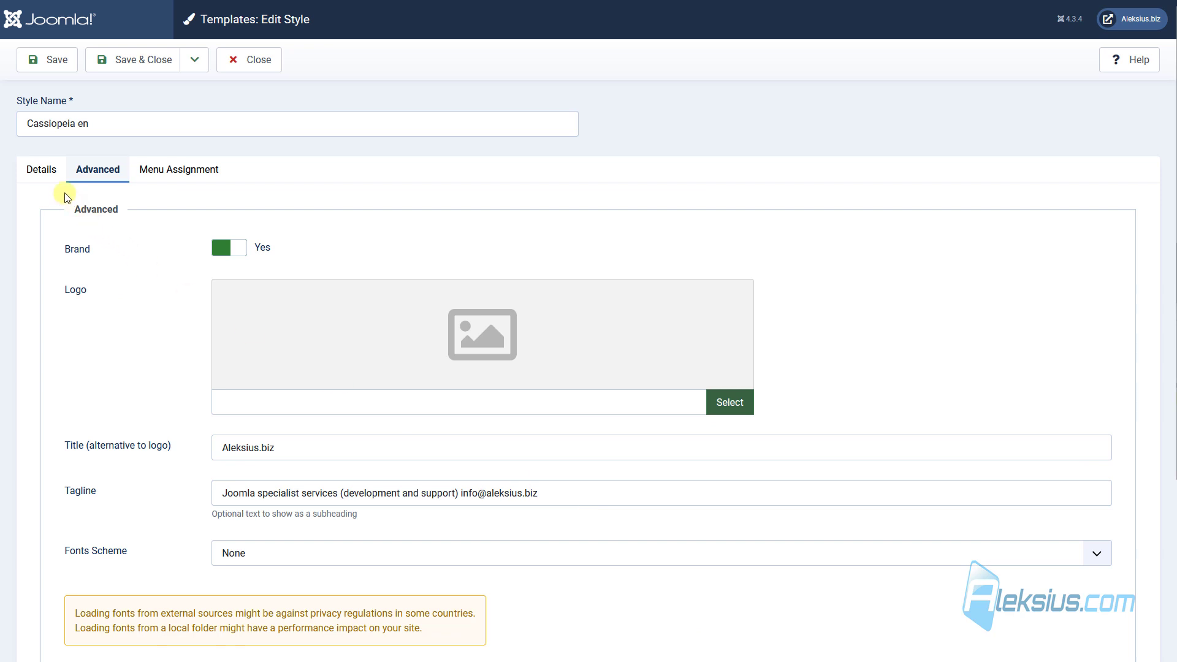
pyautogui.click(44, 174)
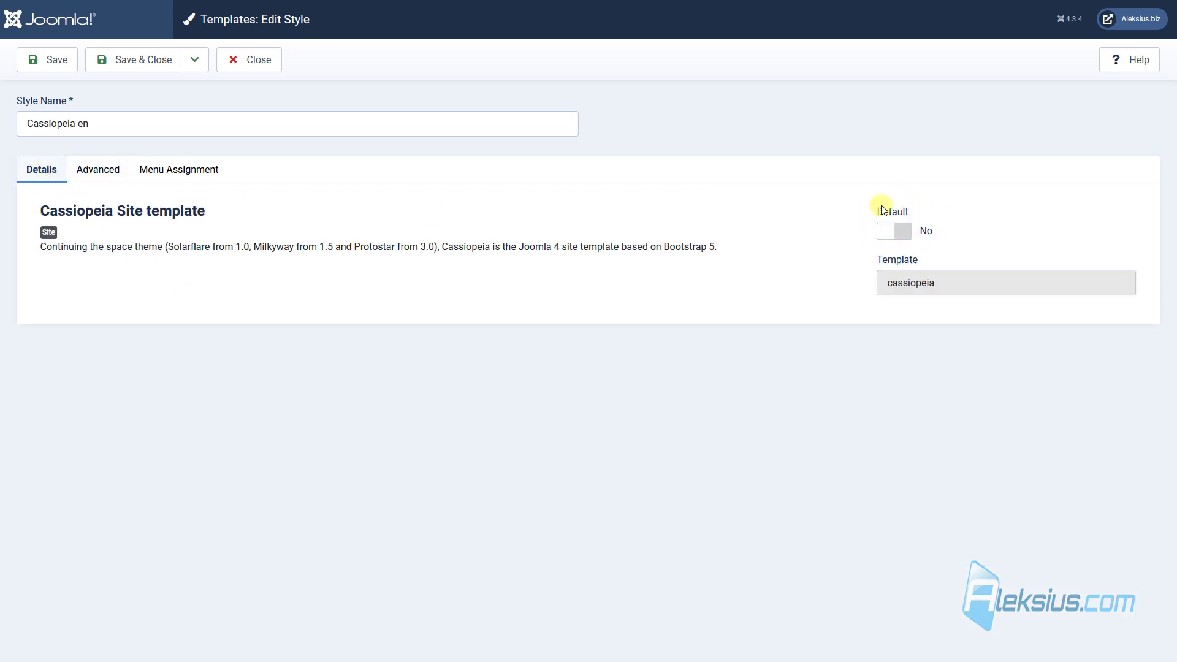
pyautogui.click(188, 165)
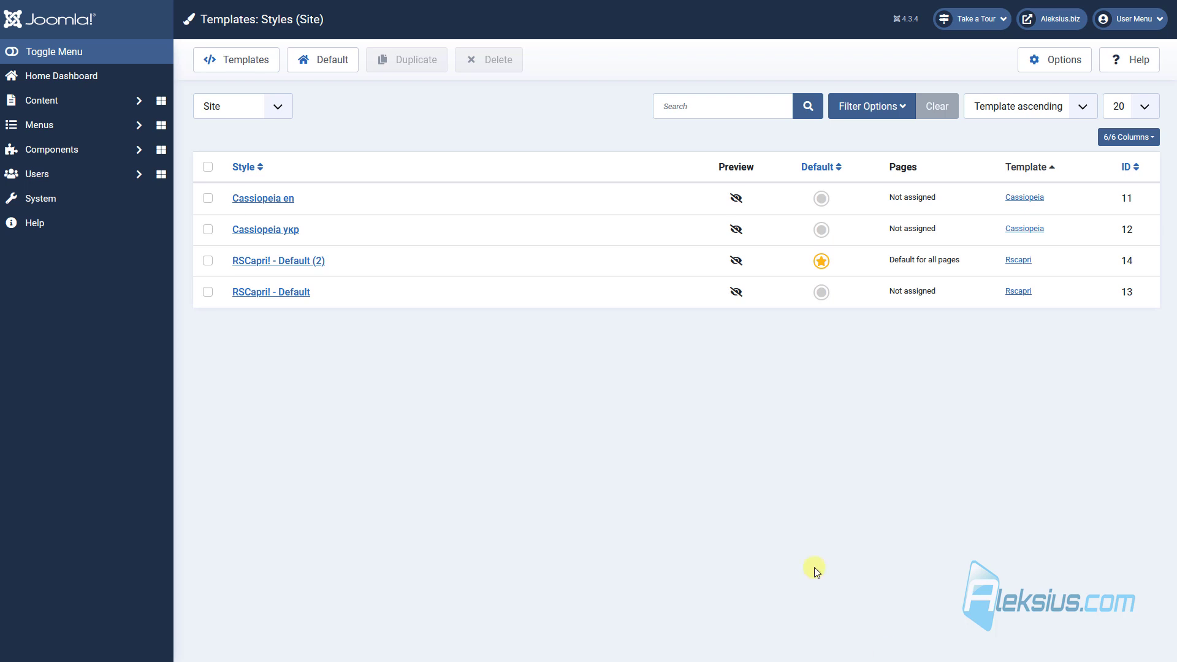
pyautogui.click(295, 293)
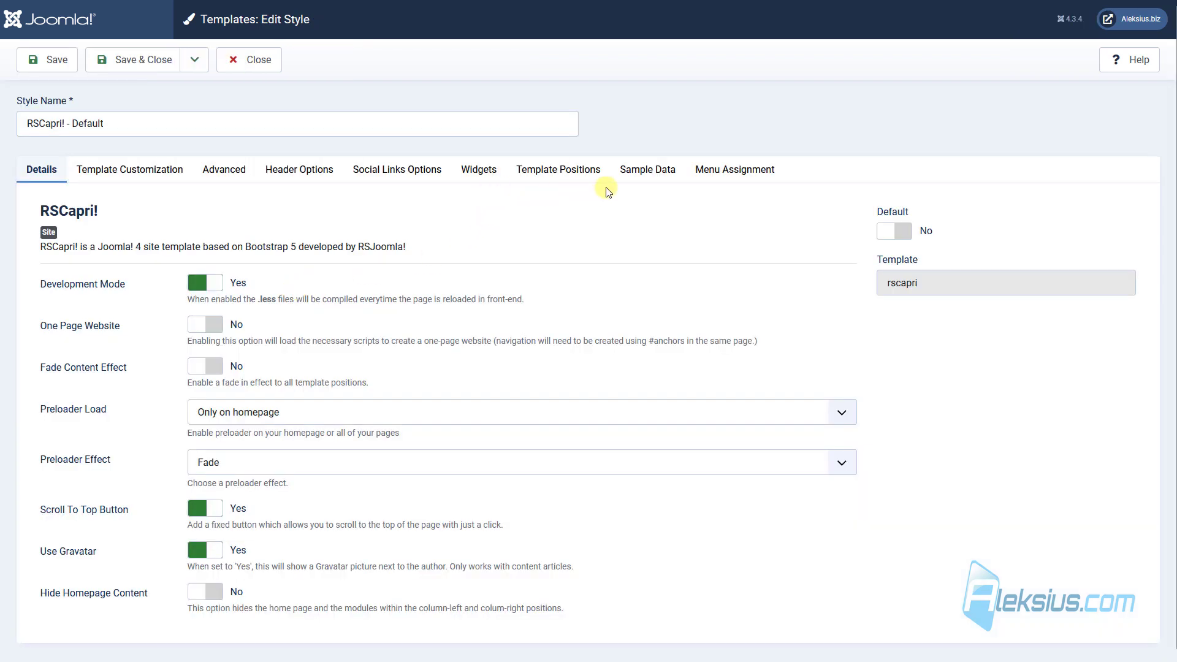
pyautogui.click(582, 178)
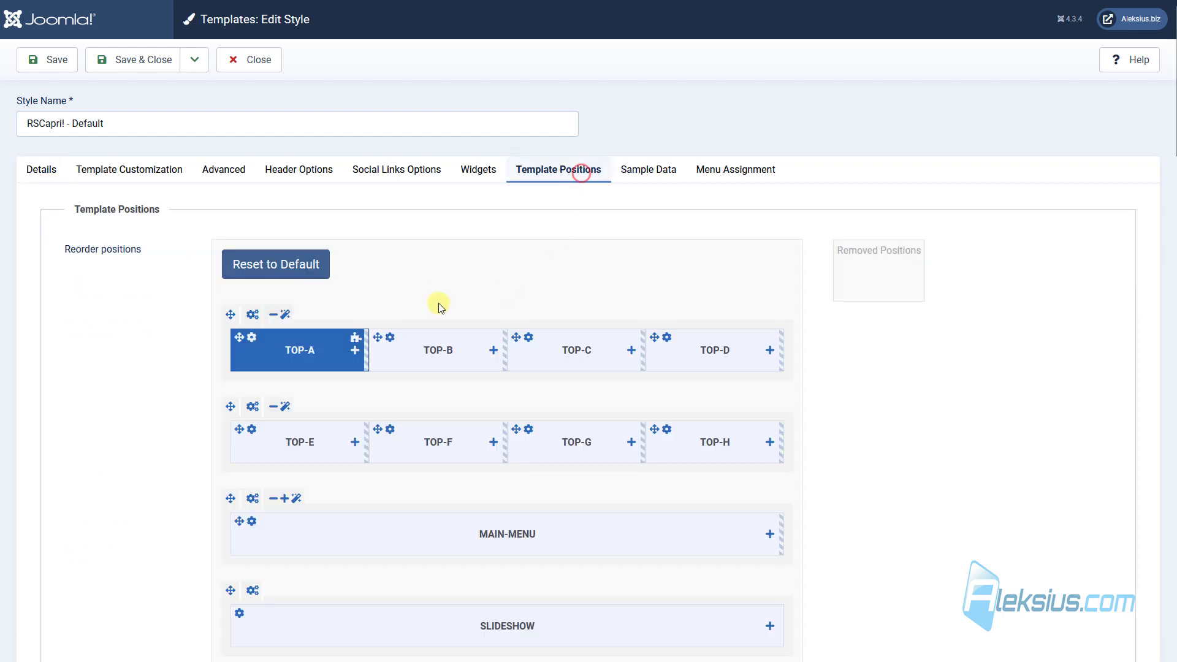
pyautogui.scroll(-2, 440, 294)
pyautogui.scroll(-5, 441, 299)
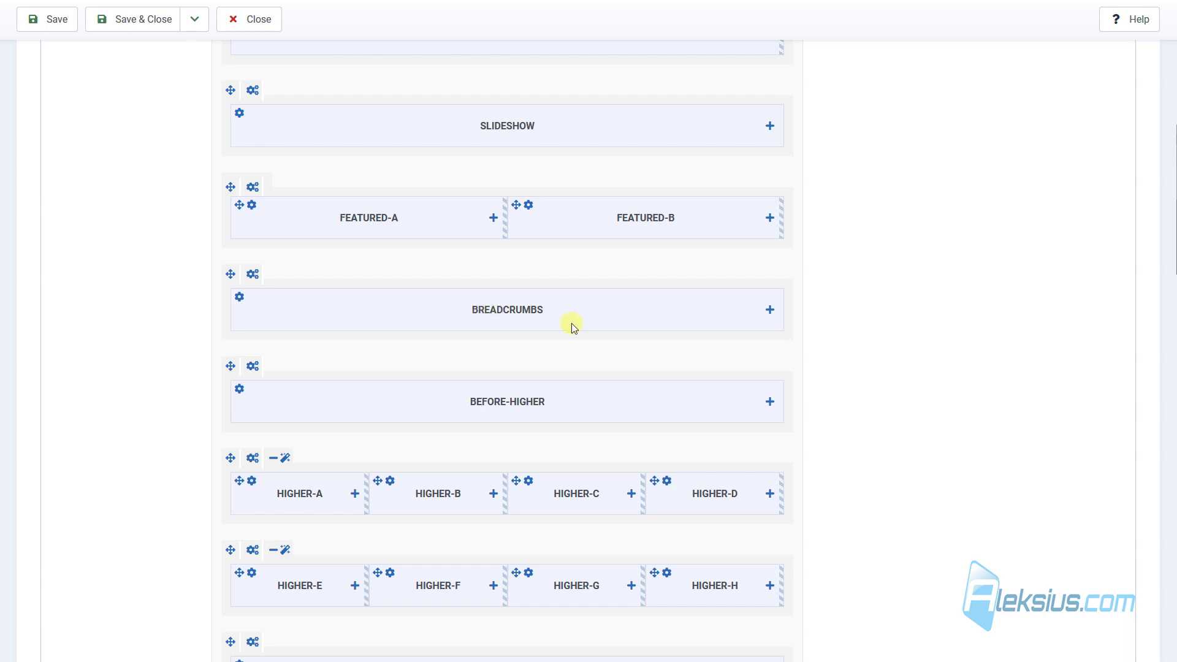
pyautogui.scroll(-4, 574, 325)
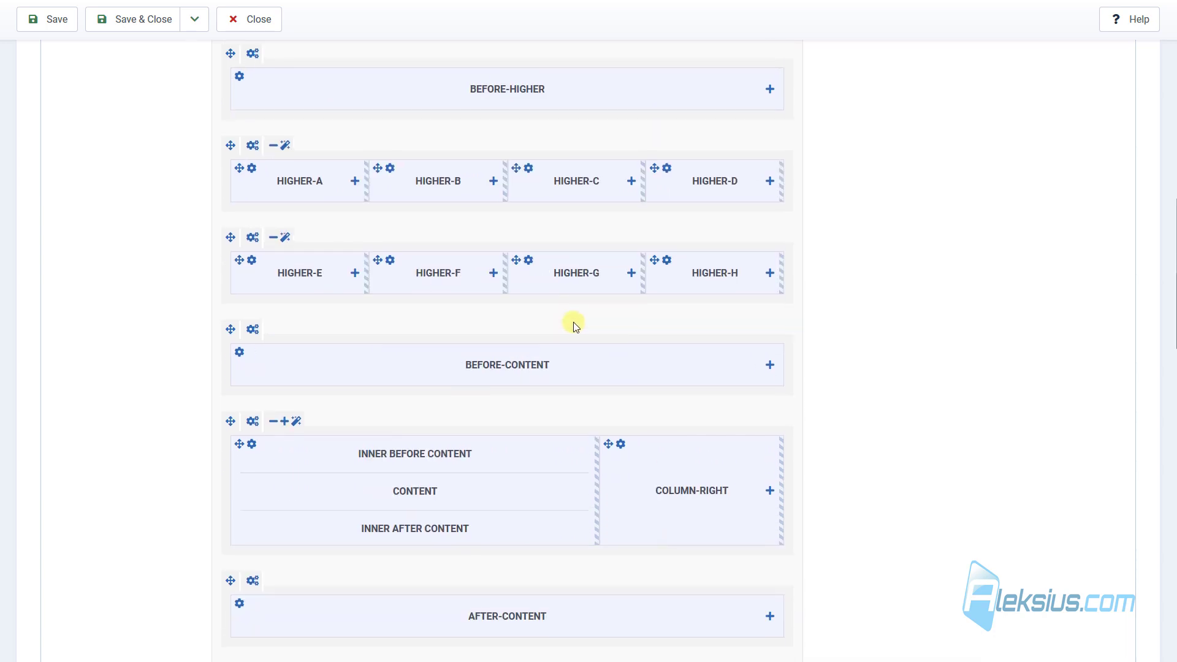
pyautogui.scroll(10, 573, 322)
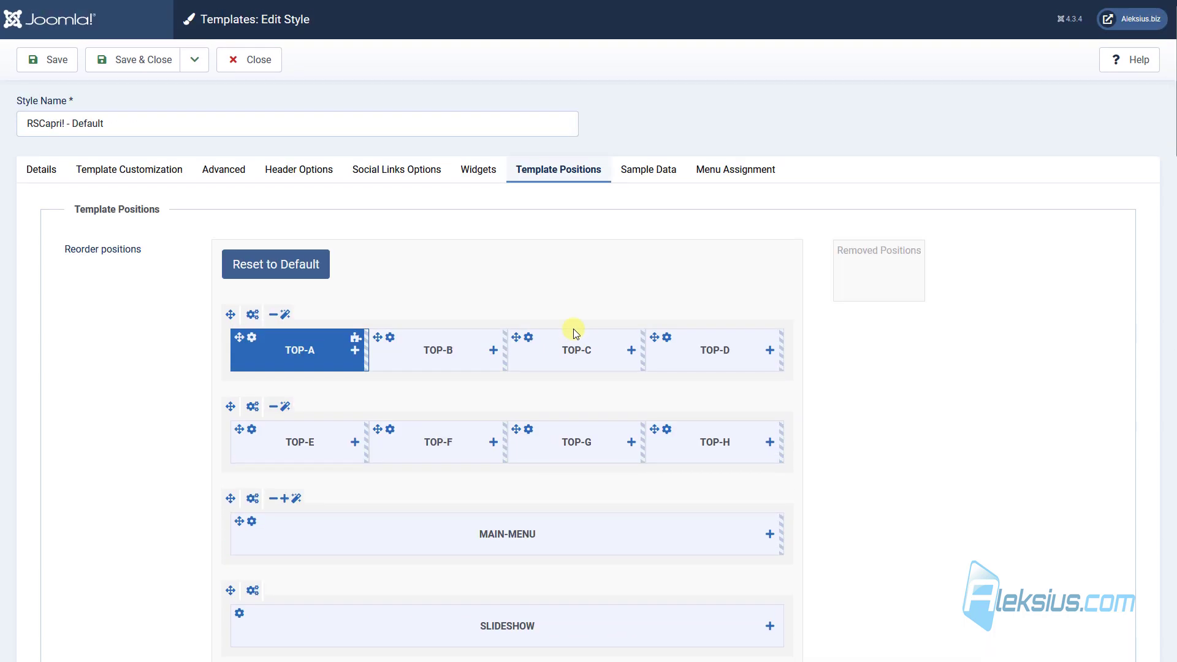
# - Set Cassiopeia en's Default to All, toggle all menu assignments, then save and close it
pyautogui.click(249, 59)
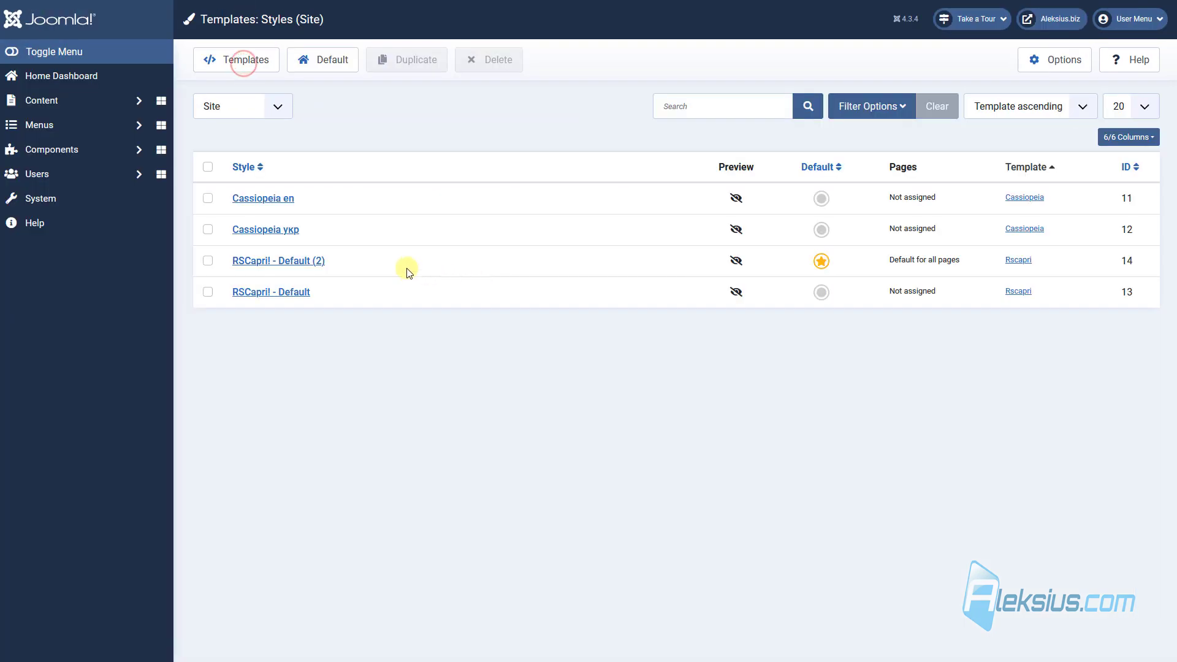
pyautogui.click(272, 203)
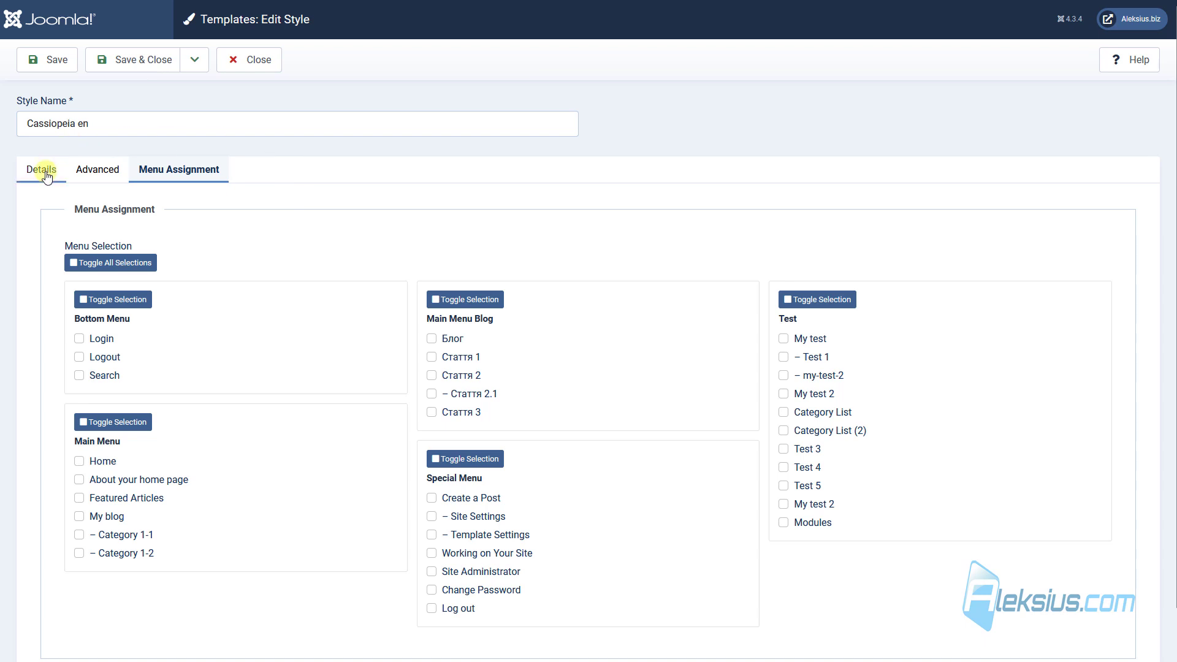
pyautogui.click(45, 174)
pyautogui.click(81, 169)
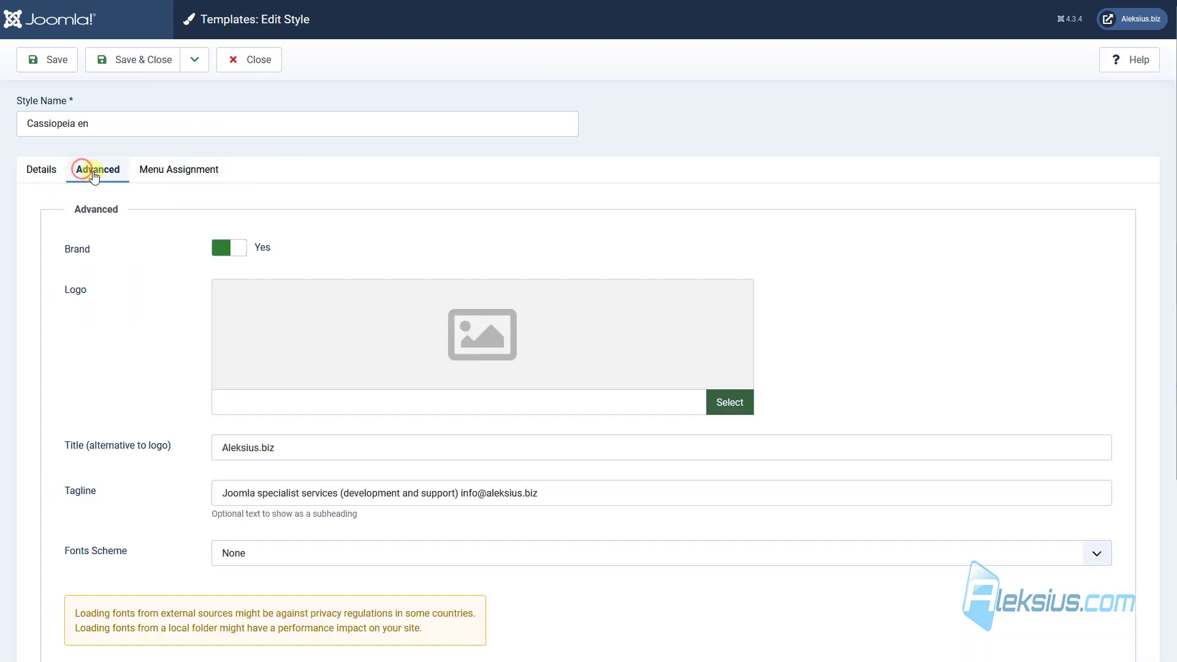
pyautogui.click(149, 168)
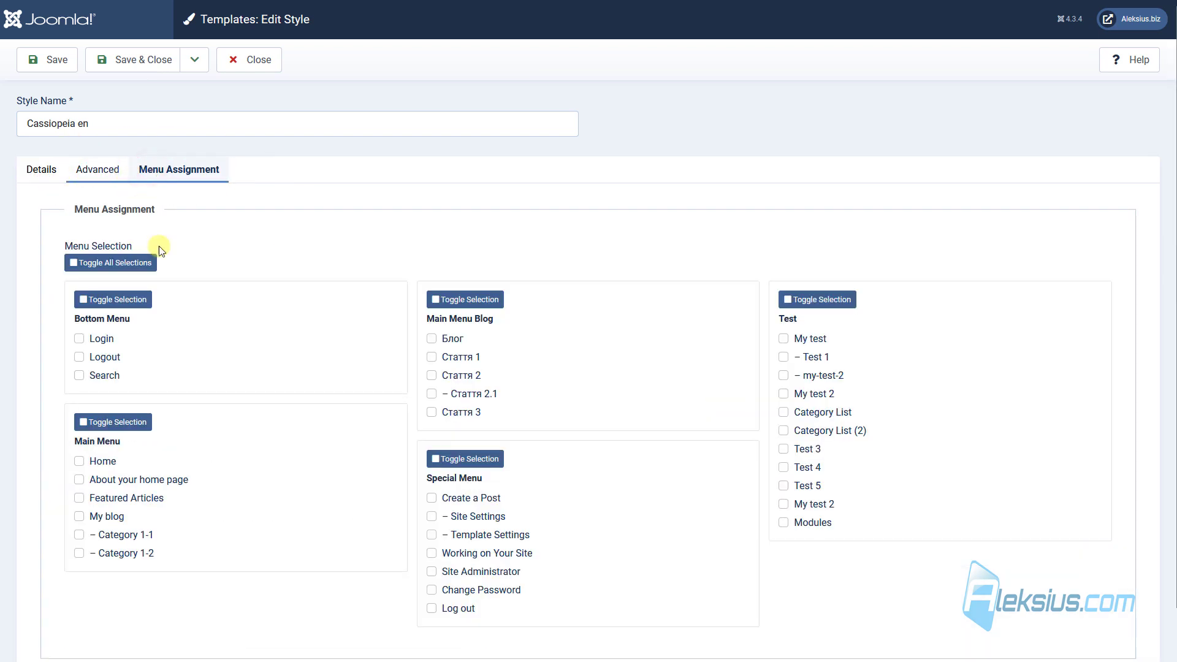
pyautogui.click(40, 167)
pyautogui.click(899, 239)
pyautogui.click(181, 169)
pyautogui.click(81, 256)
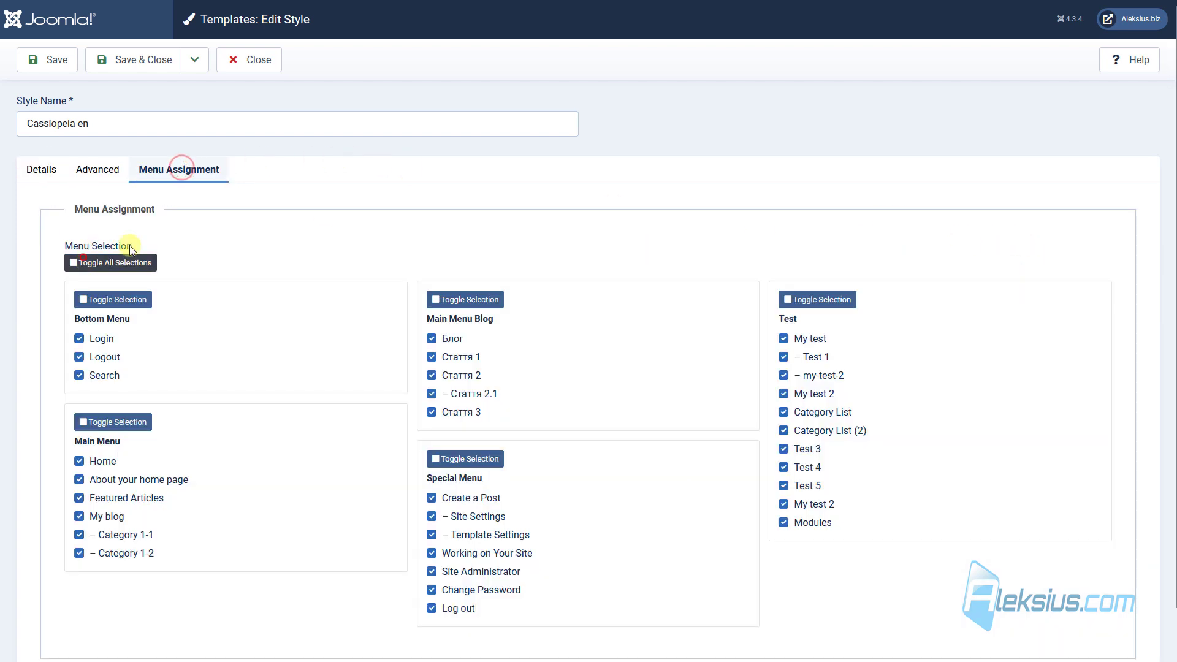
pyautogui.click(41, 70)
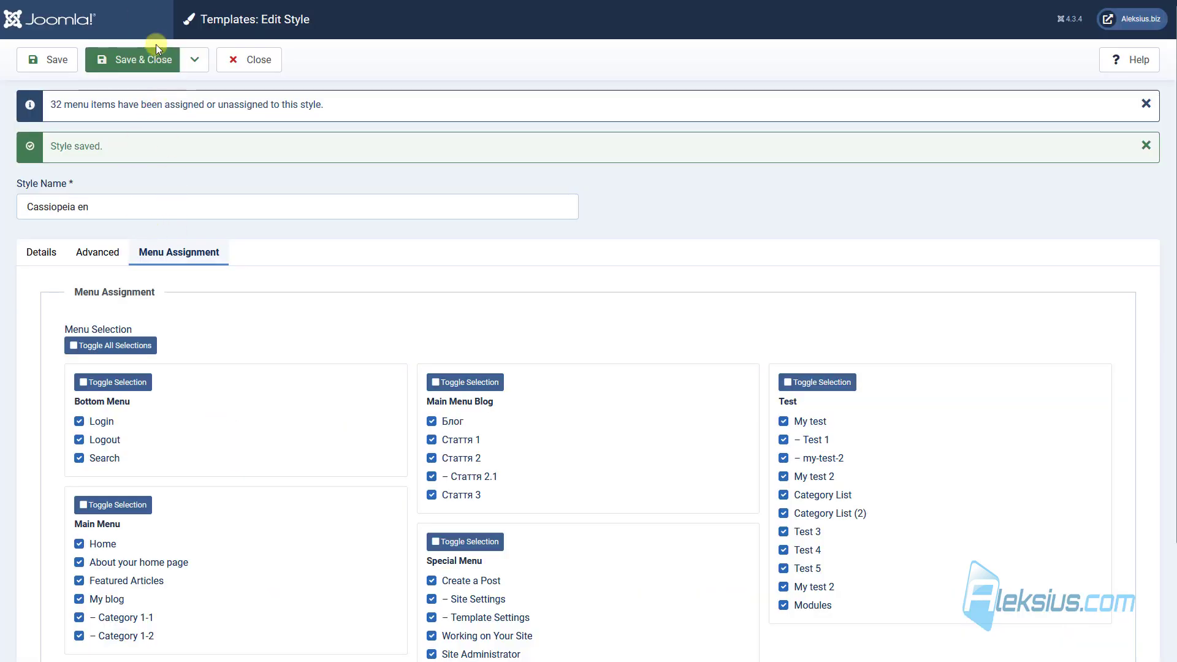
pyautogui.click(153, 60)
# - Enable Preview Module Positions in the template Options and save
pyautogui.click(1065, 60)
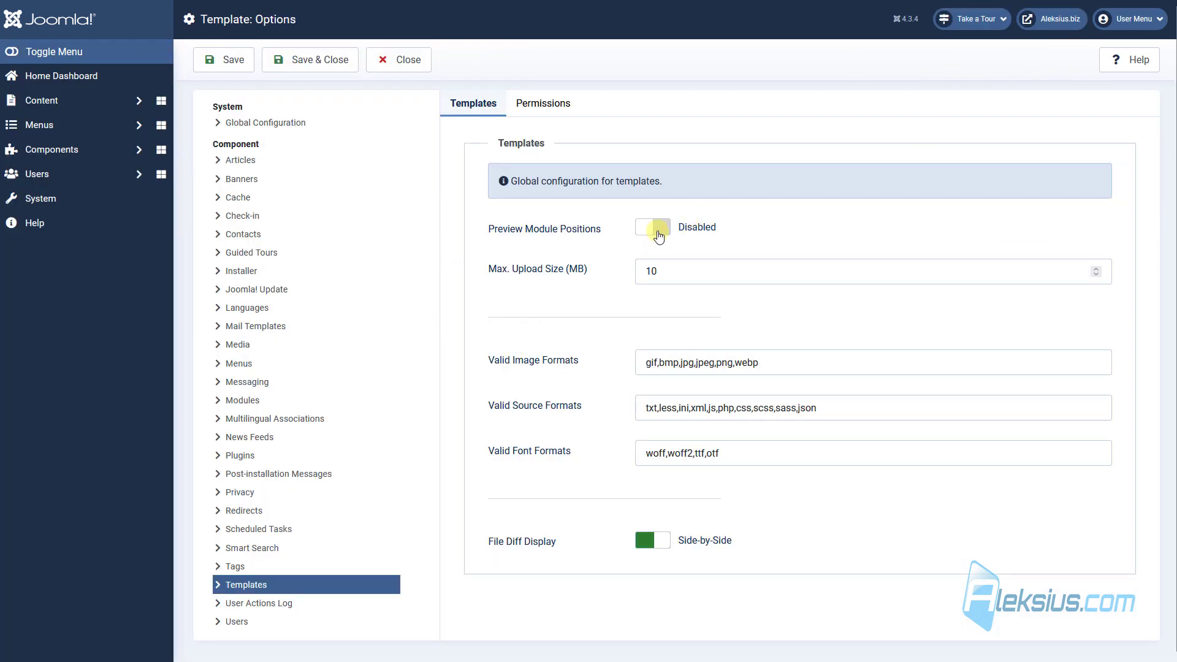
pyautogui.click(653, 228)
pyautogui.click(225, 63)
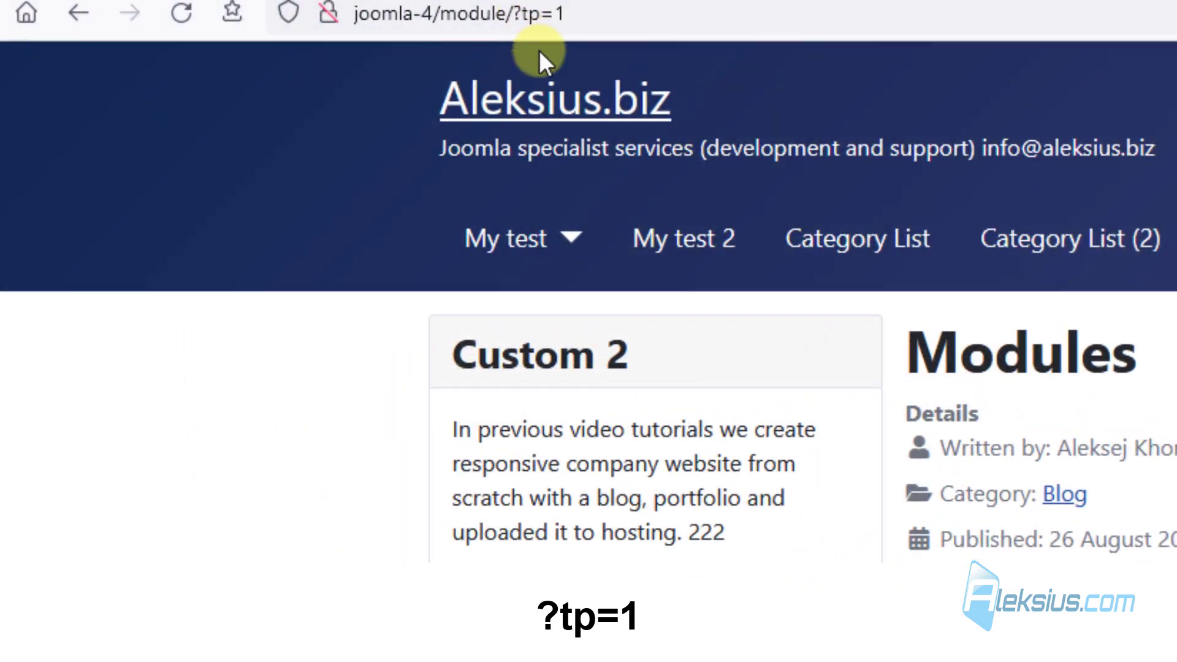
# - Reload the site page to view the labelled module position outlines
pyautogui.click(618, 24)
pyautogui.press('Return')
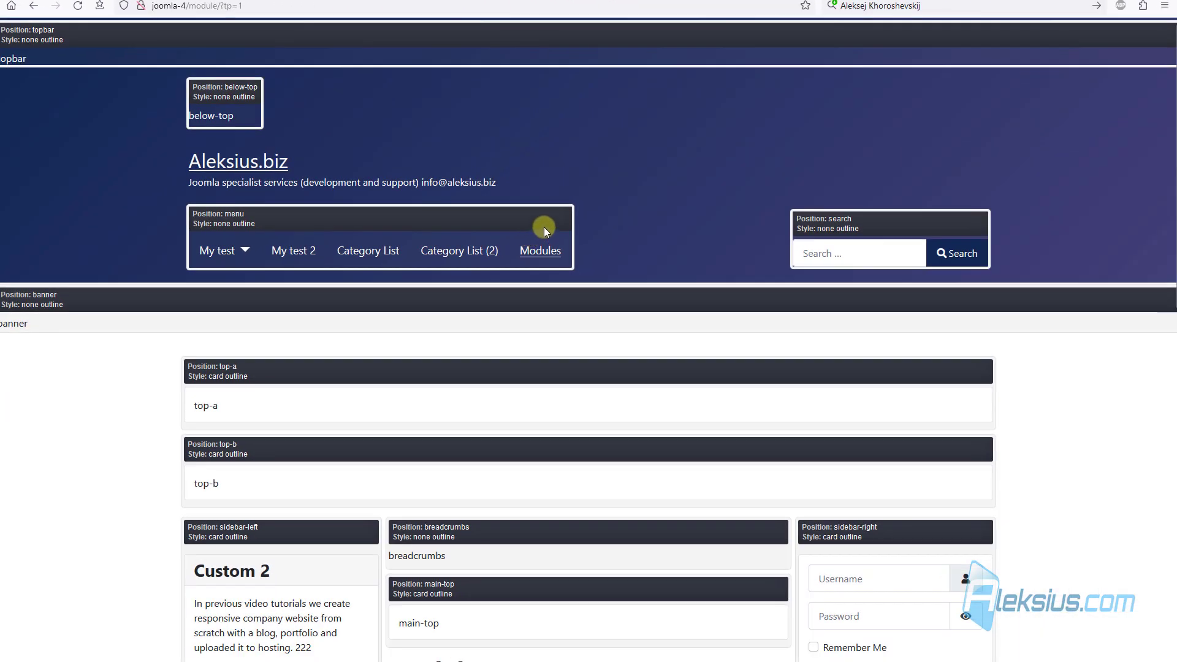
pyautogui.scroll(-4, 544, 221)
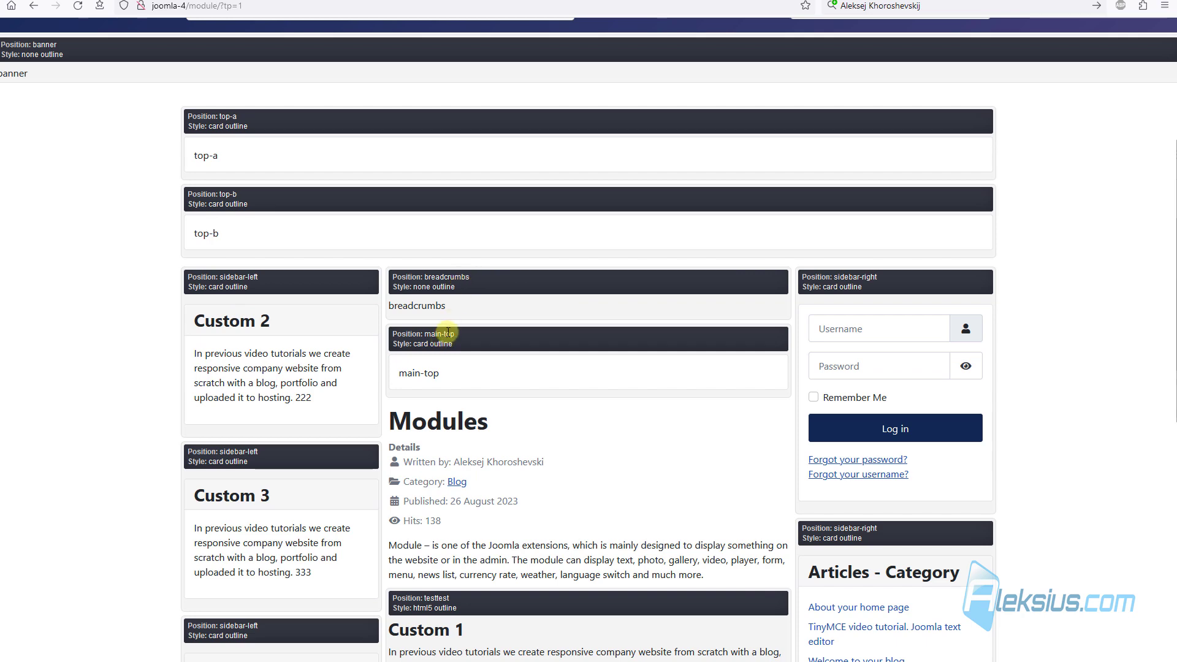
pyautogui.scroll(-8, 452, 333)
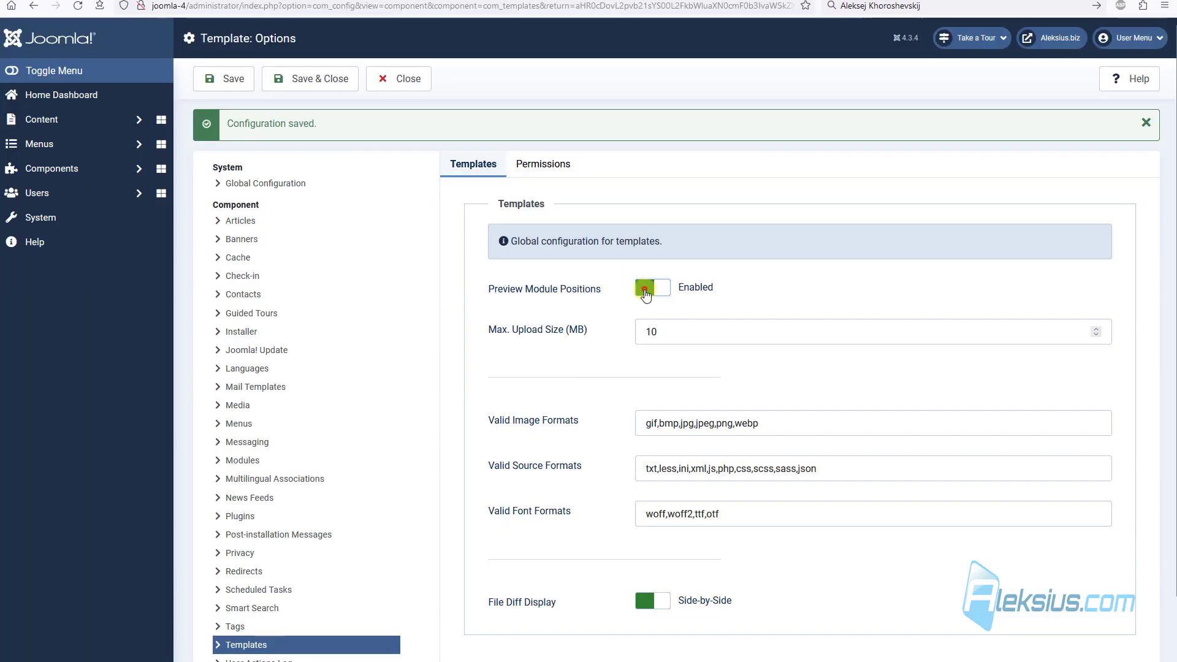
# - Disable Preview Module Positions, save and close, and reload the front-end page
pyautogui.click(645, 293)
pyautogui.click(310, 83)
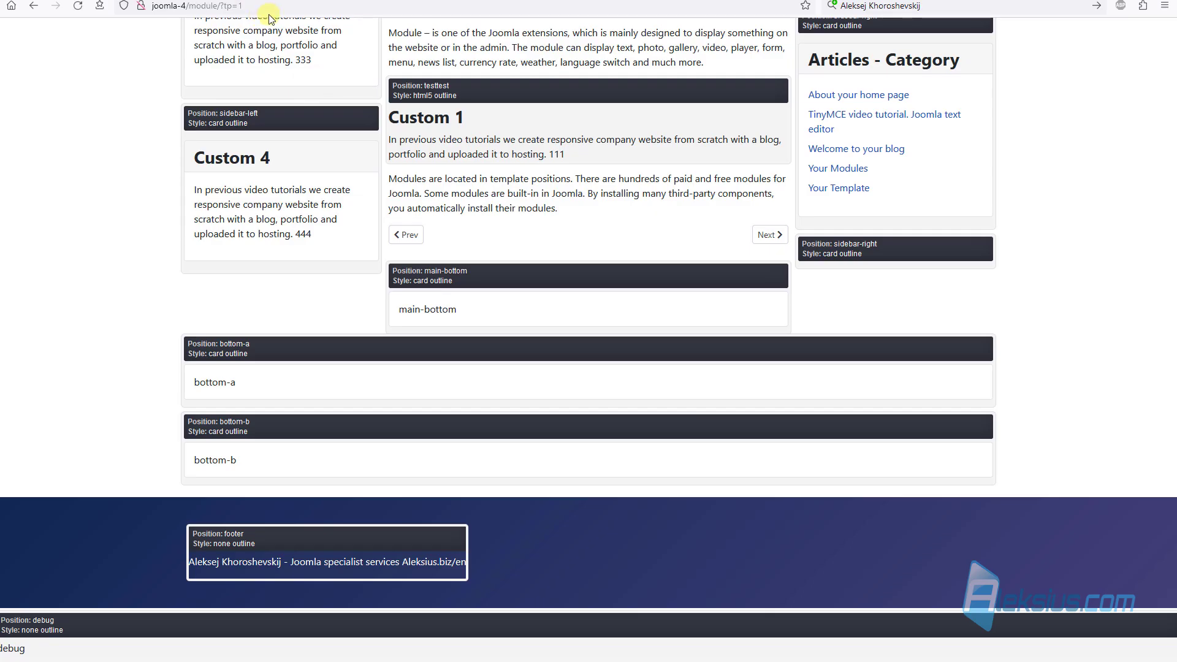
pyautogui.click(271, 7)
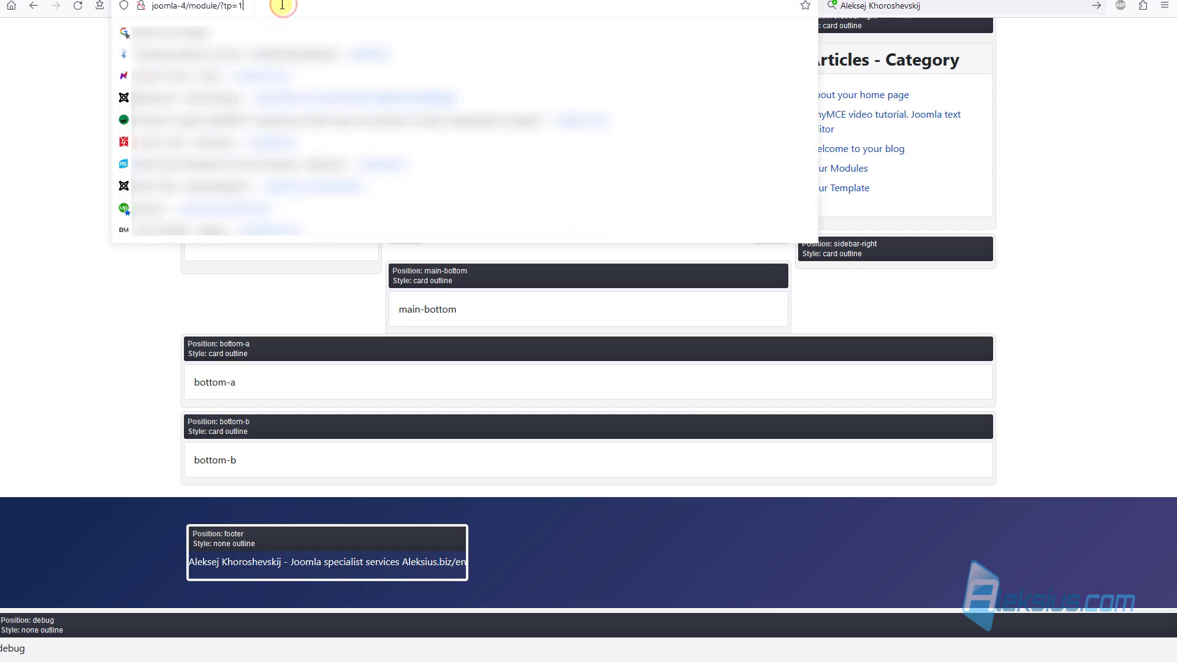
pyautogui.press('Return')
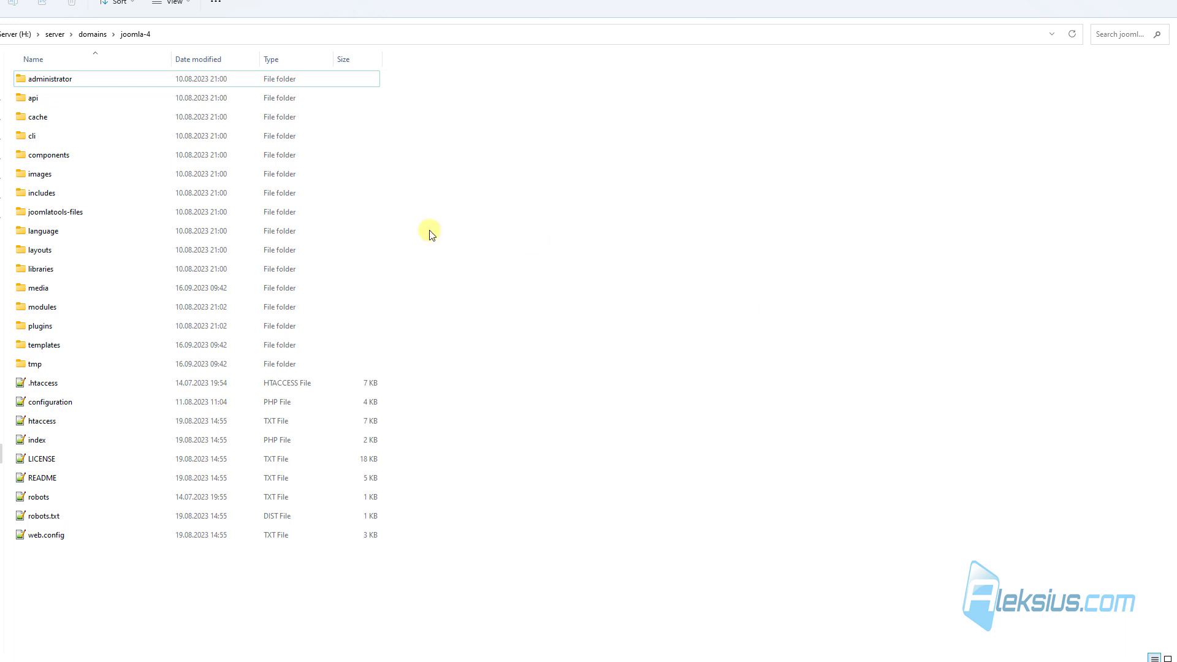
# - Browse into joomla-4/templates, look inside cassiopeia, then open the rscapri folder
pyautogui.click(124, 351)
pyautogui.doubleClick(123, 351)
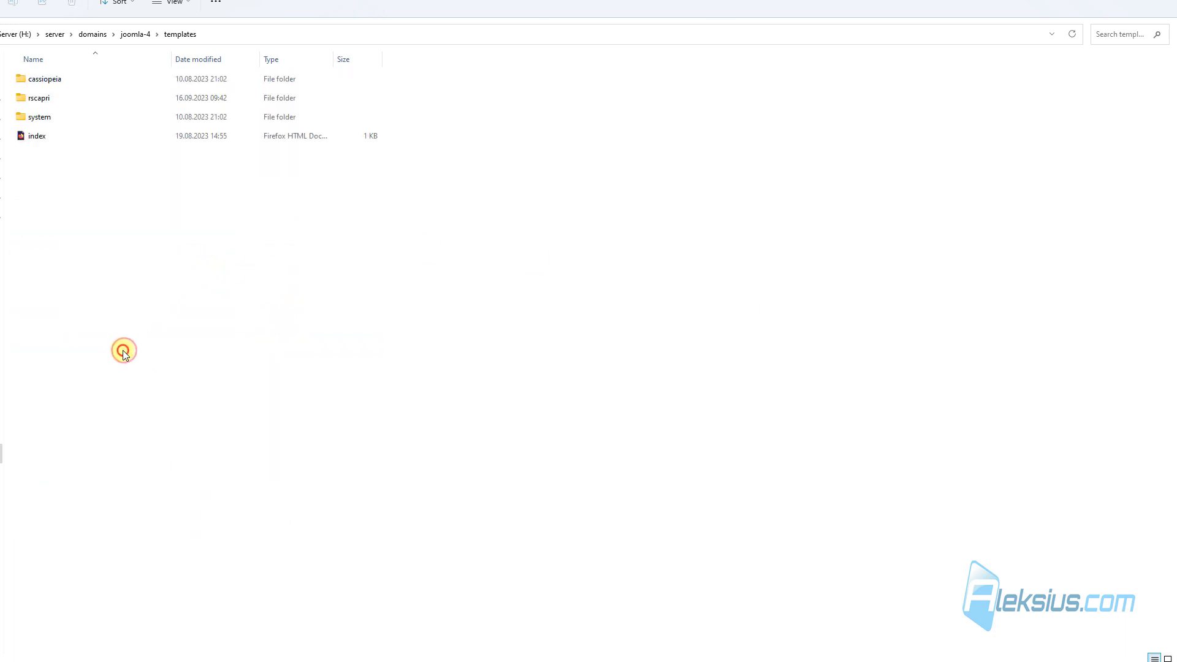
pyautogui.doubleClick(89, 85)
pyautogui.click(180, 34)
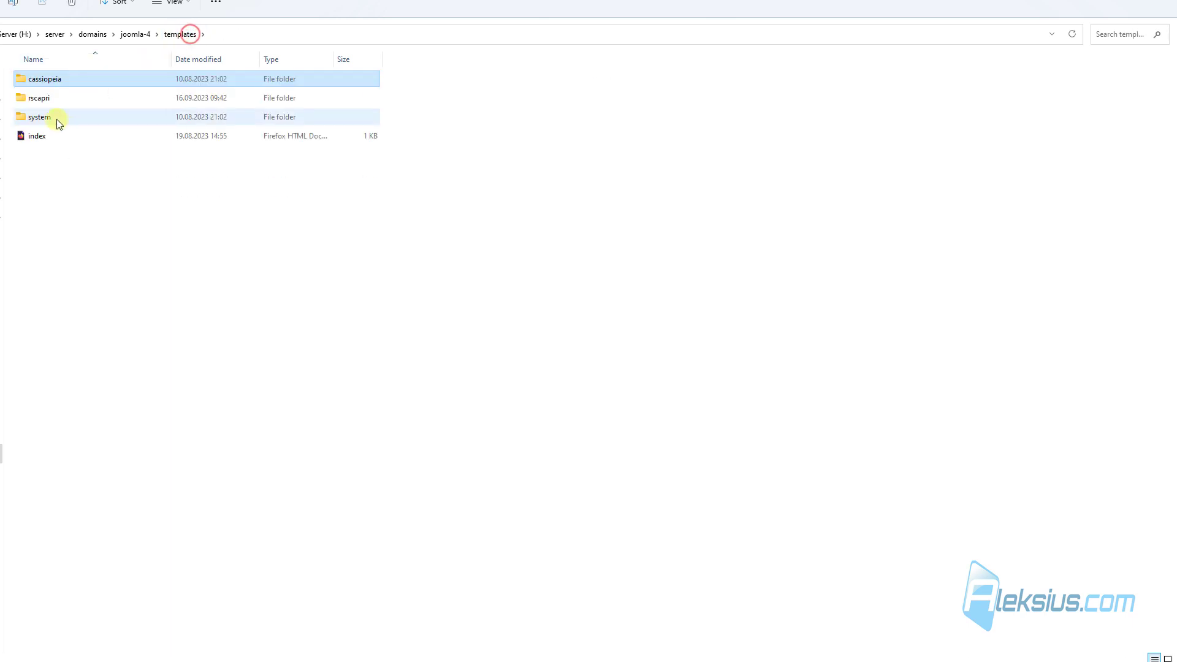
pyautogui.doubleClick(72, 98)
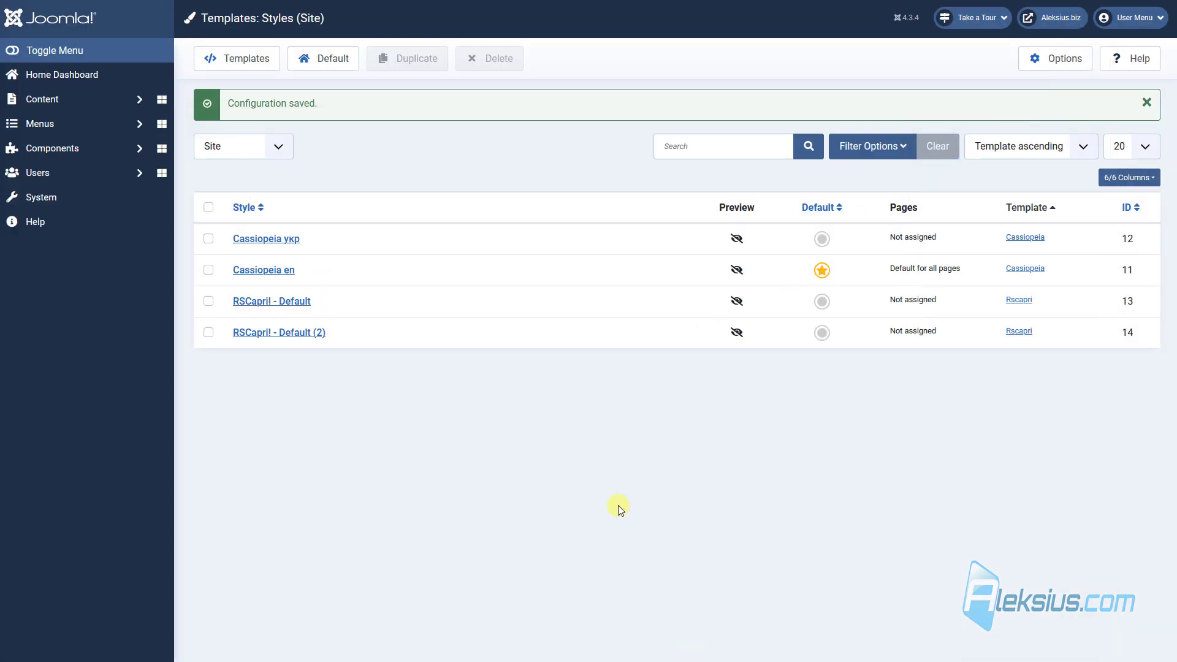
# - Set RSCapri! - Default to Default All with every menu item, save and close, and check the Modules page
pyautogui.click(287, 300)
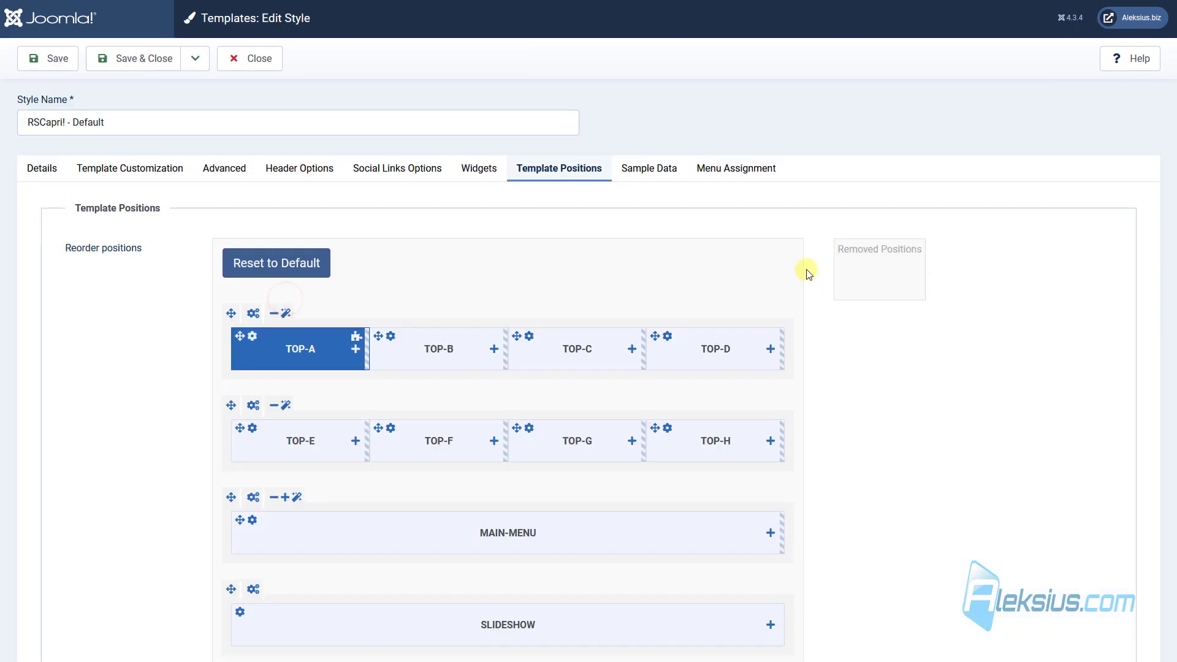
pyautogui.click(37, 167)
pyautogui.click(907, 234)
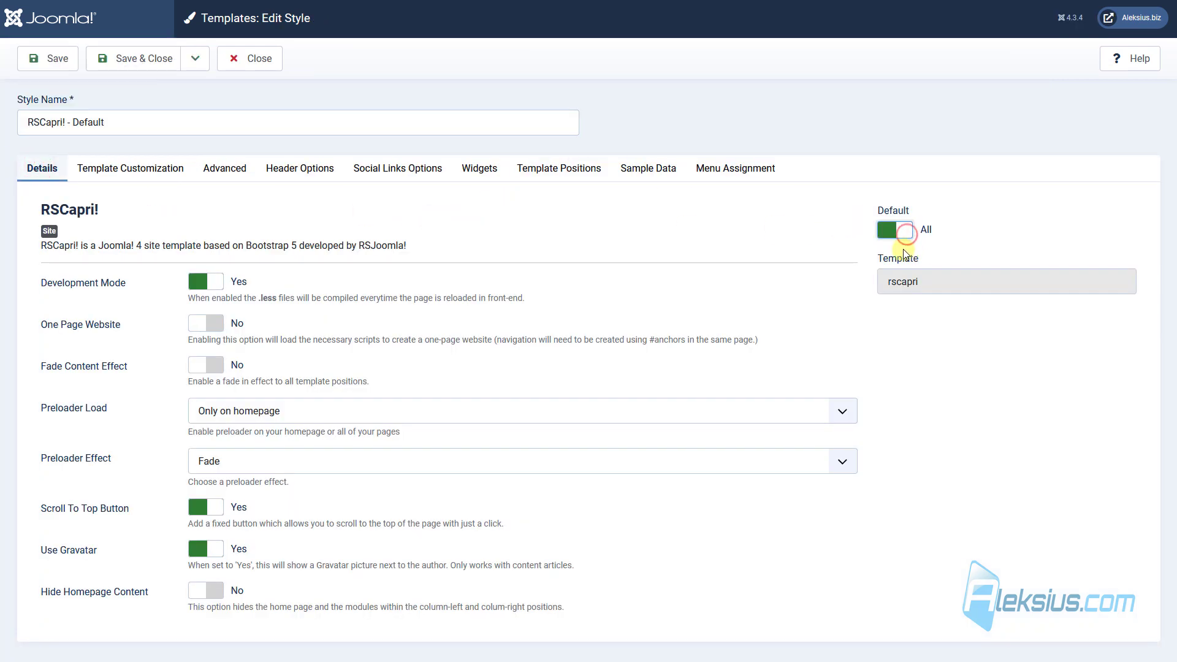
pyautogui.click(740, 174)
pyautogui.click(134, 262)
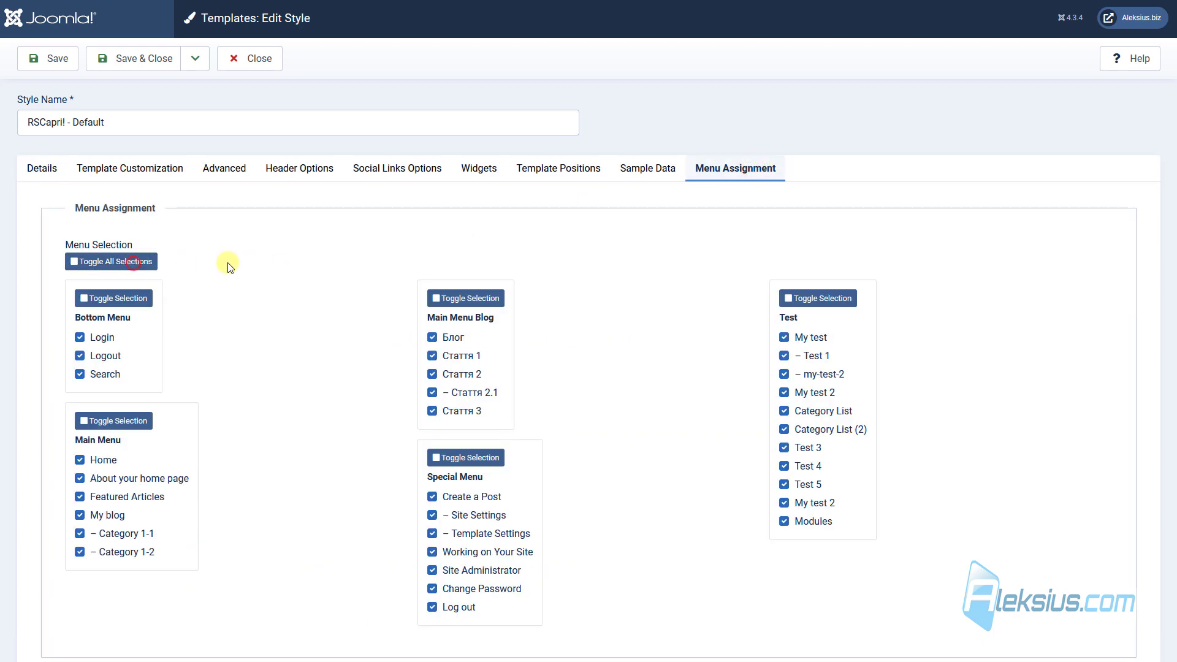
pyautogui.click(136, 58)
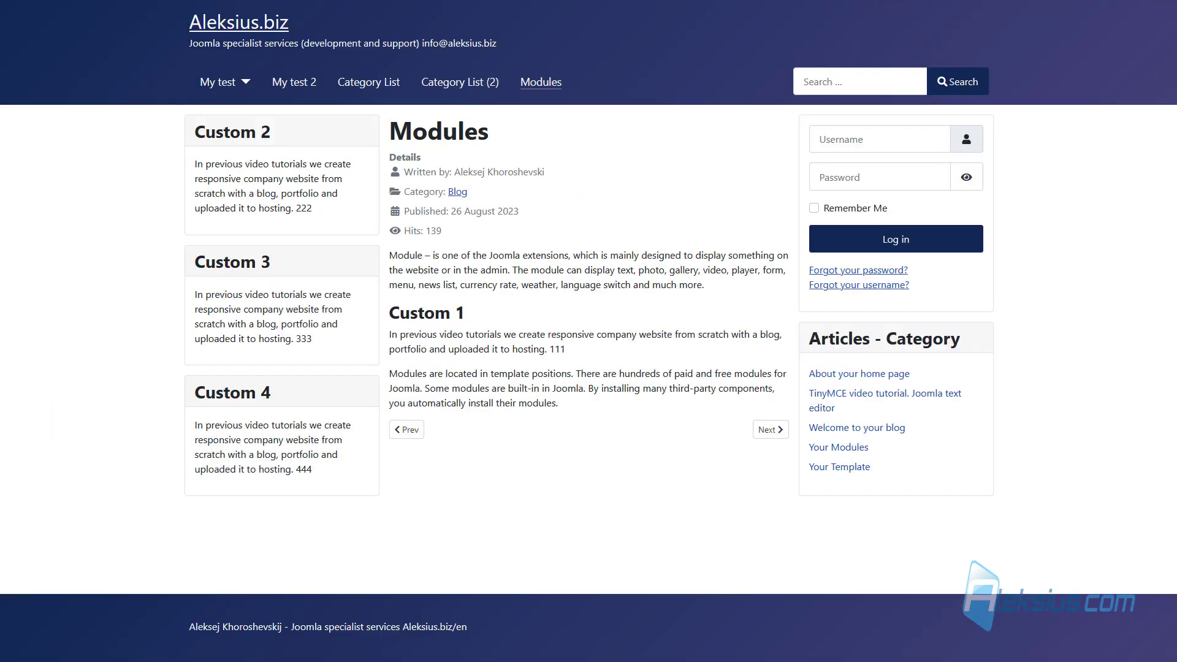
pyautogui.click(564, 73)
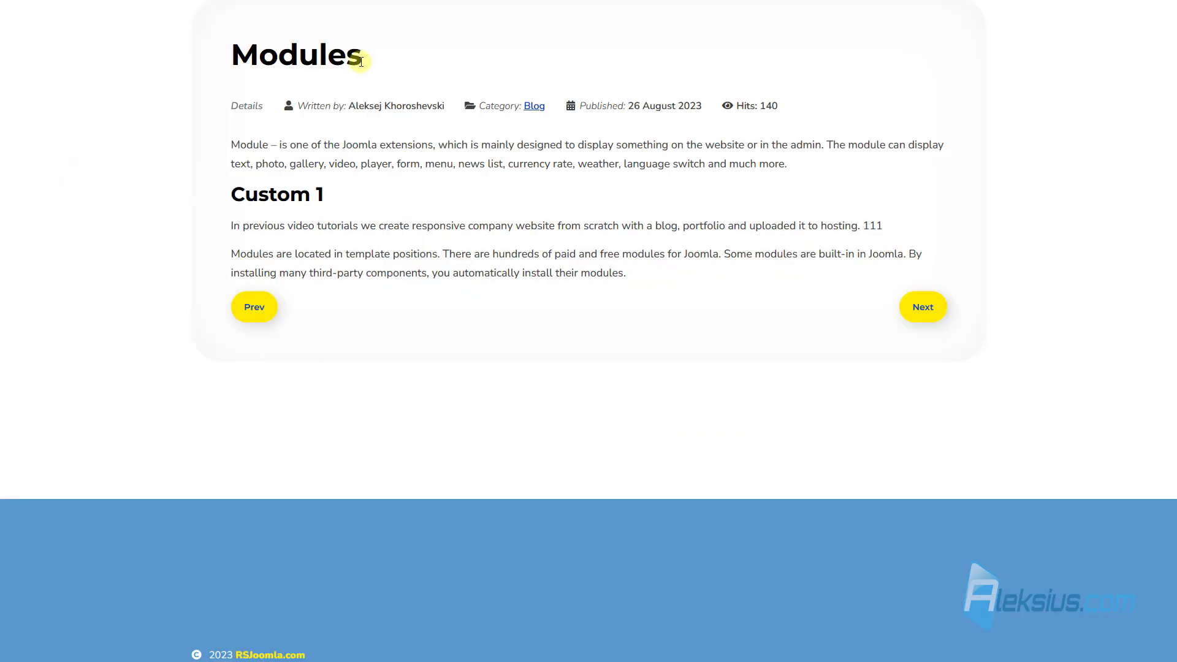
pyautogui.moveTo(361, 57); pyautogui.dragTo(243, 66)
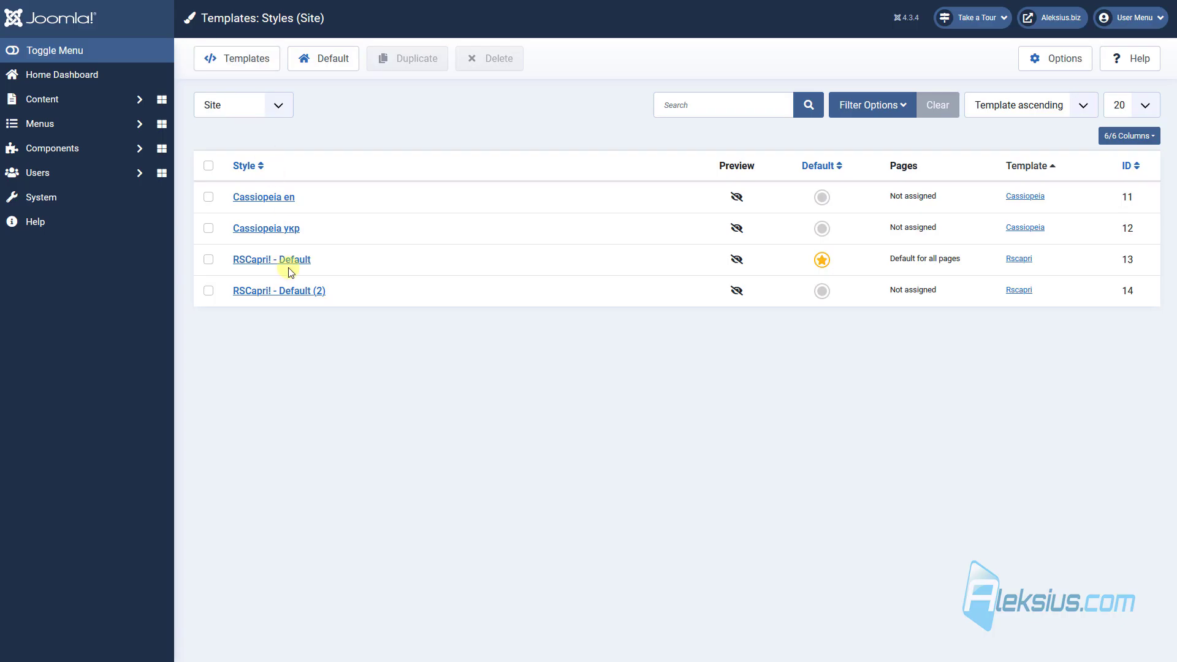
# - Change the RSCapri! - Default H1 font size to 28px and save
pyautogui.click(297, 261)
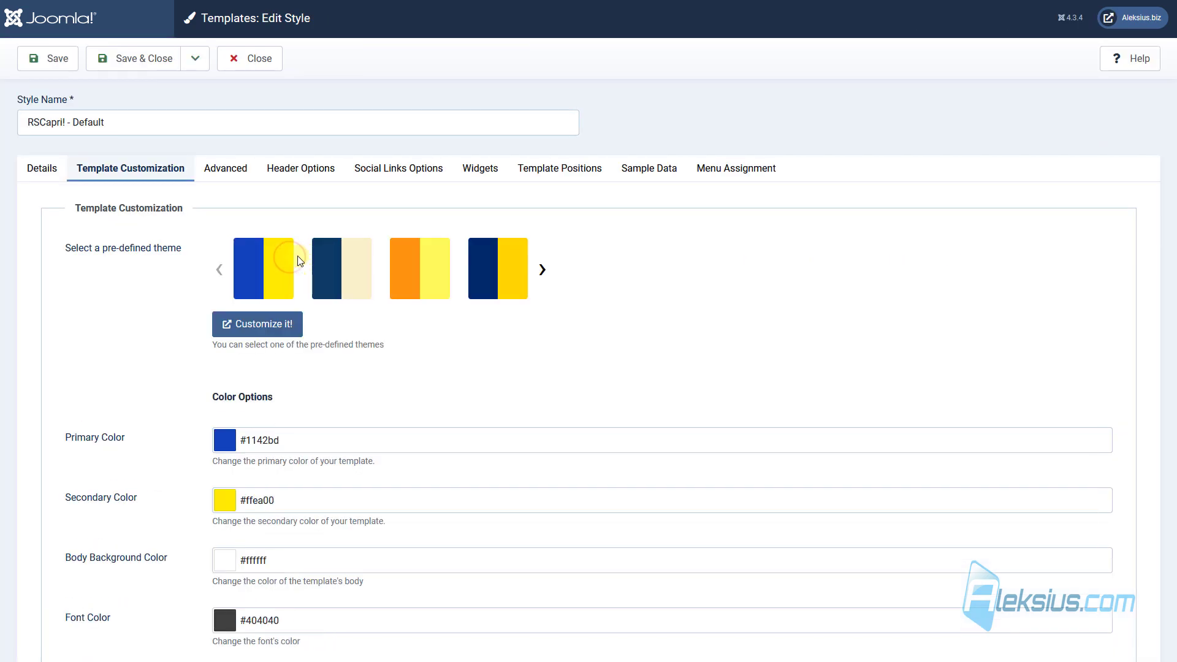
pyautogui.scroll(-7, 195, 342)
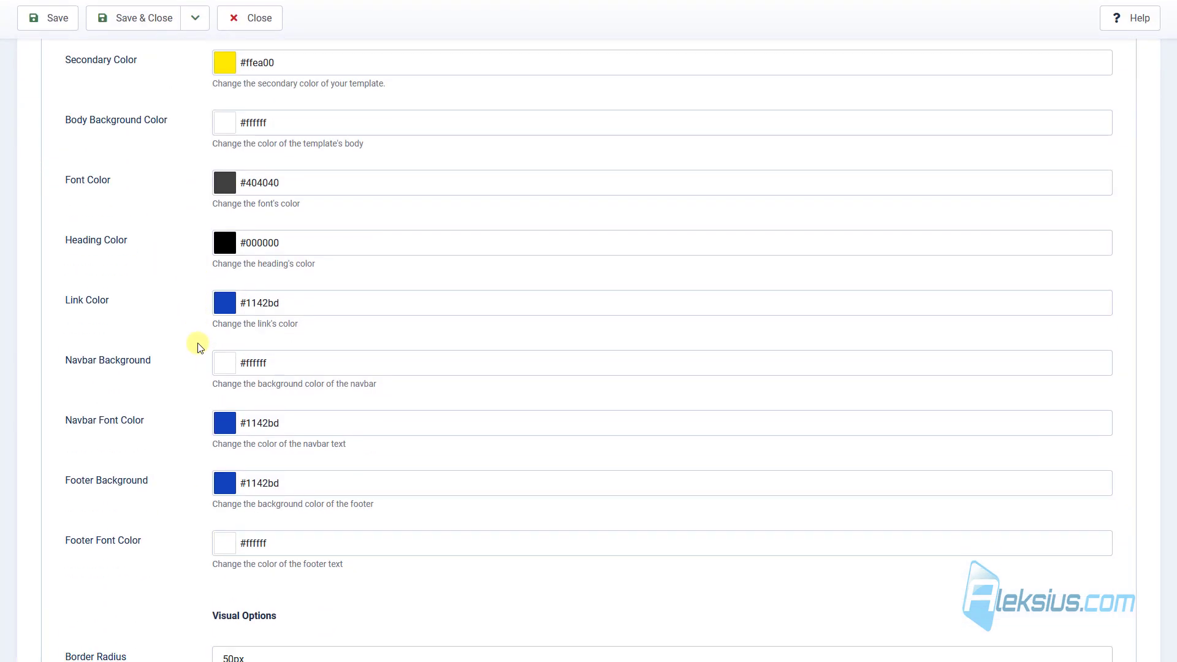
pyautogui.scroll(-9, 197, 340)
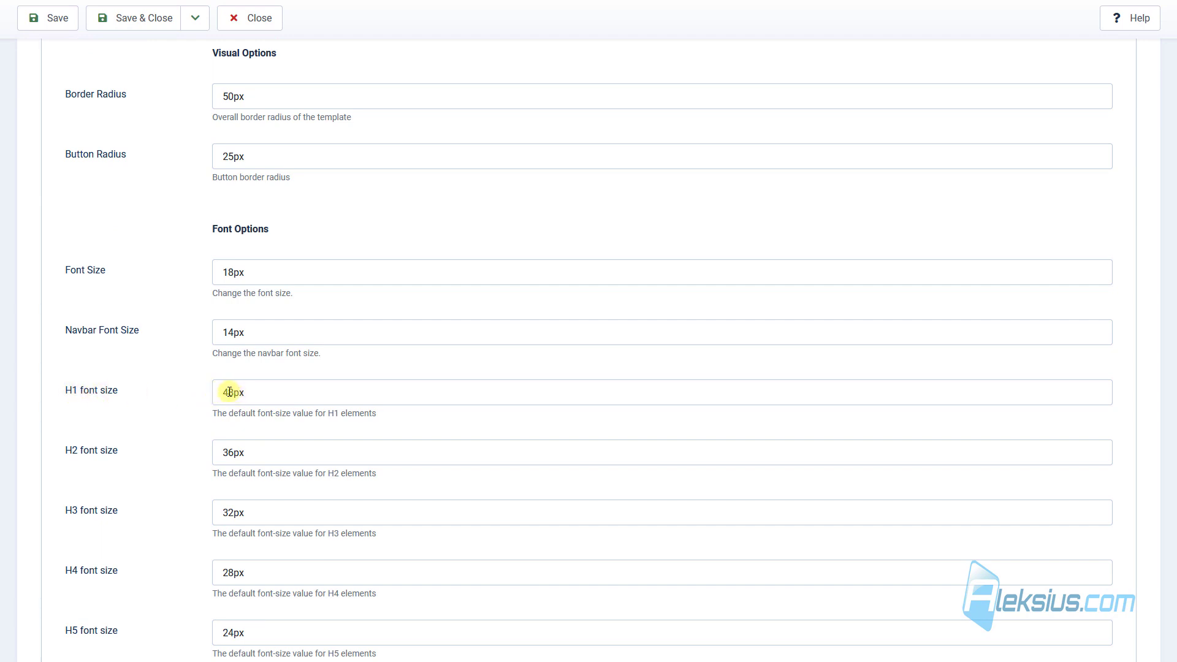
pyautogui.moveTo(229, 393); pyautogui.dragTo(210, 393)
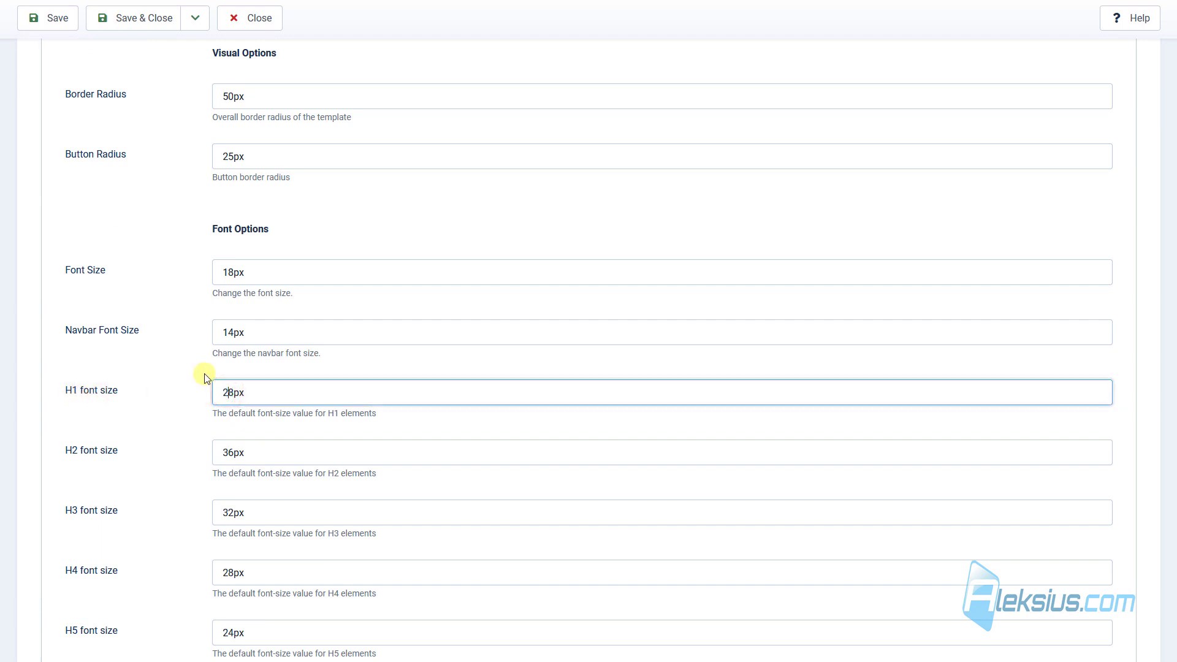
pyautogui.write('2')
pyautogui.click(68, 22)
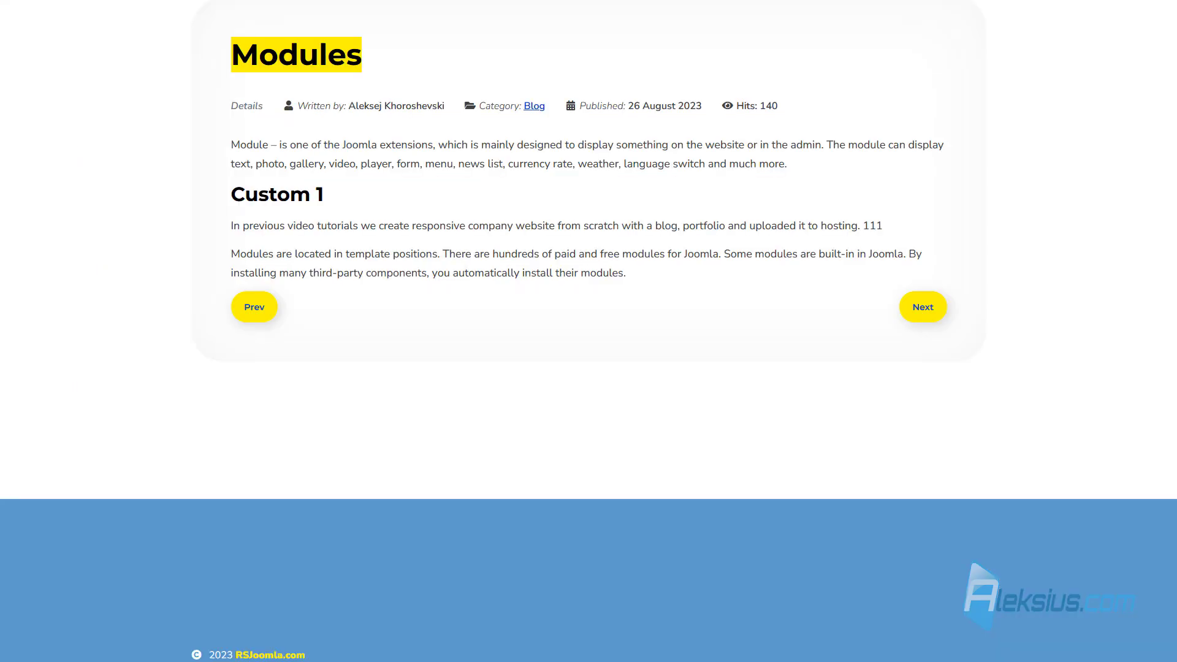
pyautogui.click(66, 130)
# - Edit the H1 size again for a larger heading, save, check the site, then save and close
pyautogui.scroll(-1, 103, 107)
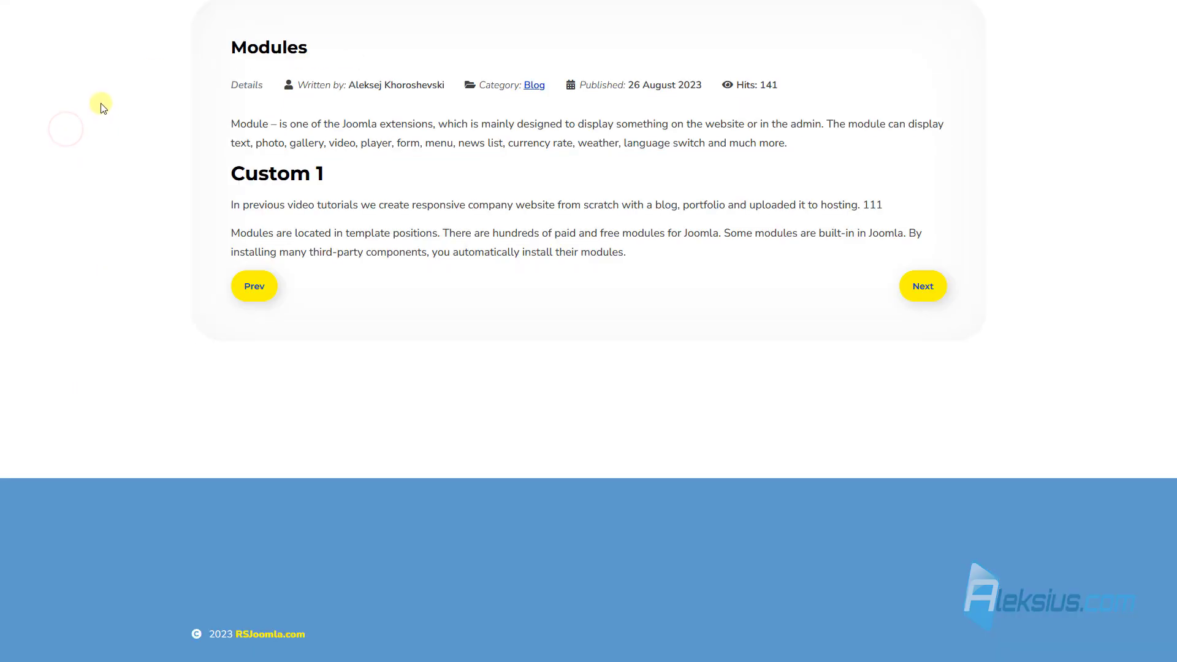
pyautogui.doubleClick(273, 46)
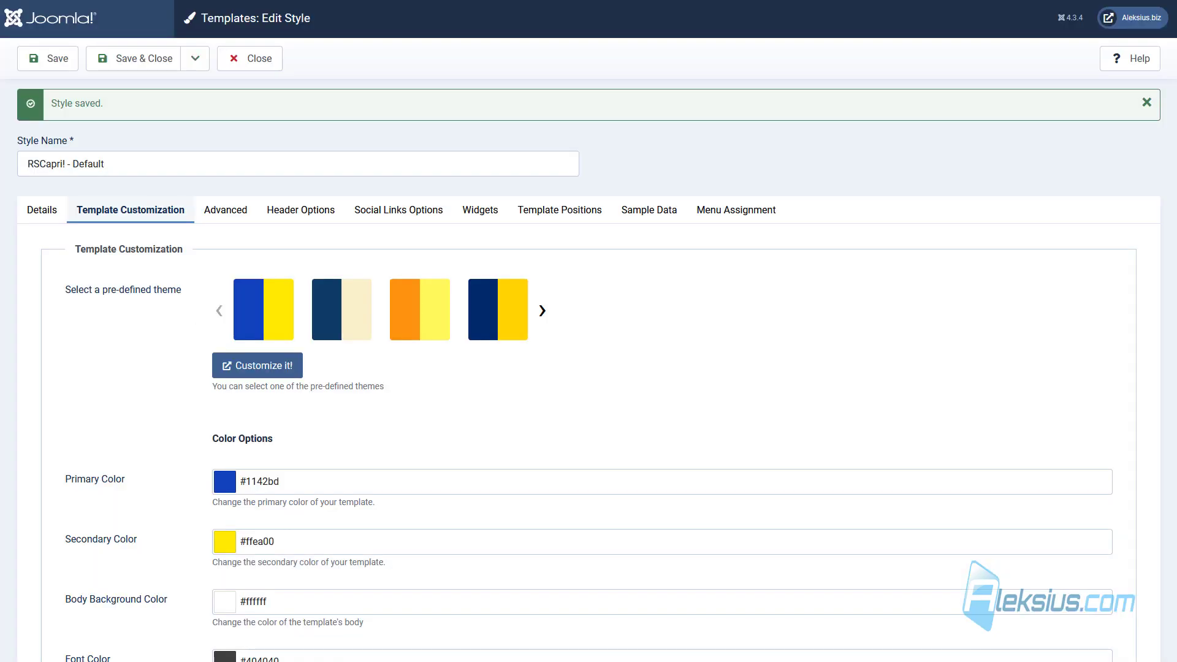
pyautogui.scroll(-10, 318, 269)
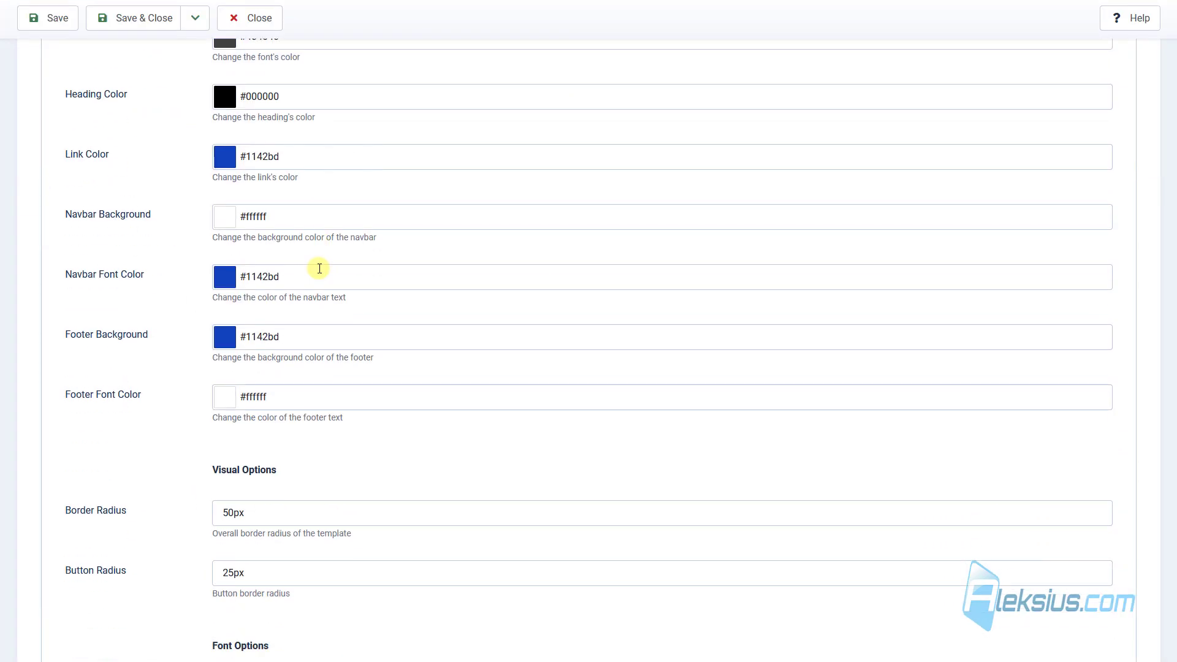
pyautogui.scroll(-6, 319, 268)
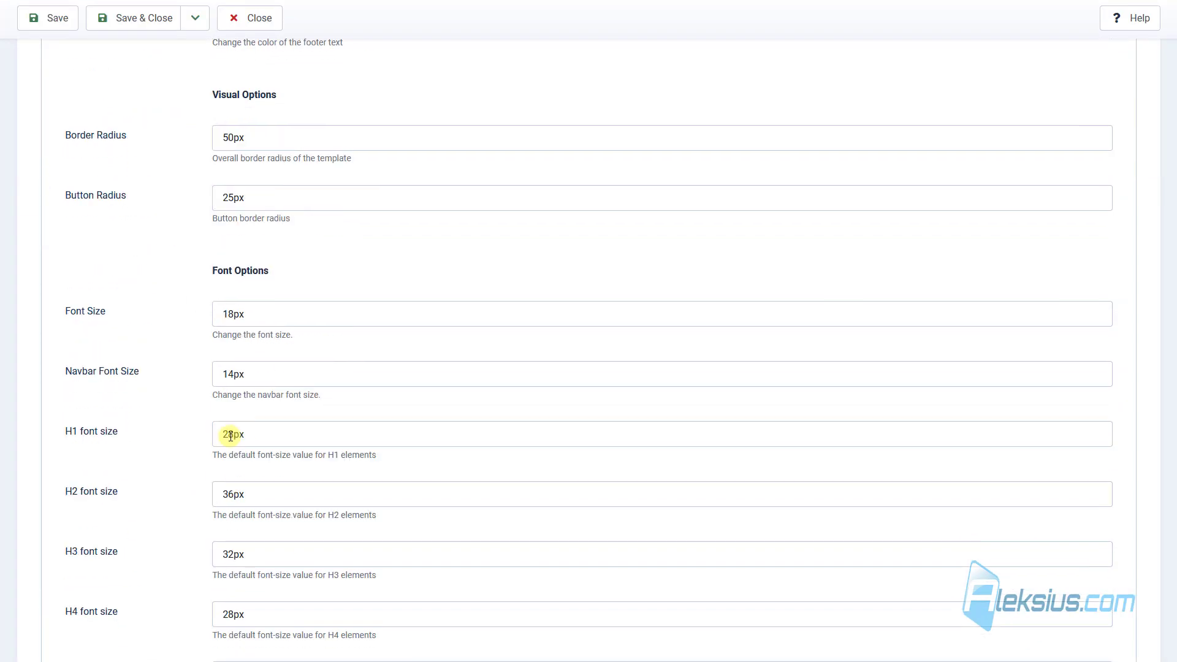
pyautogui.moveTo(231, 435); pyautogui.dragTo(214, 440)
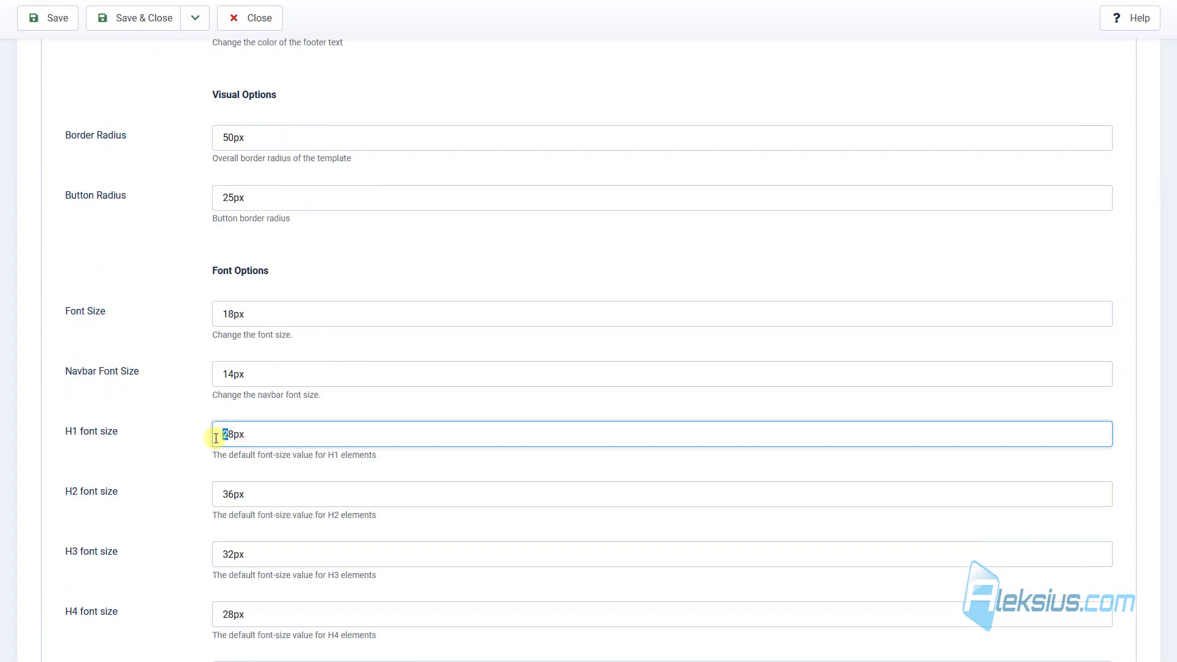
pyautogui.click(49, 22)
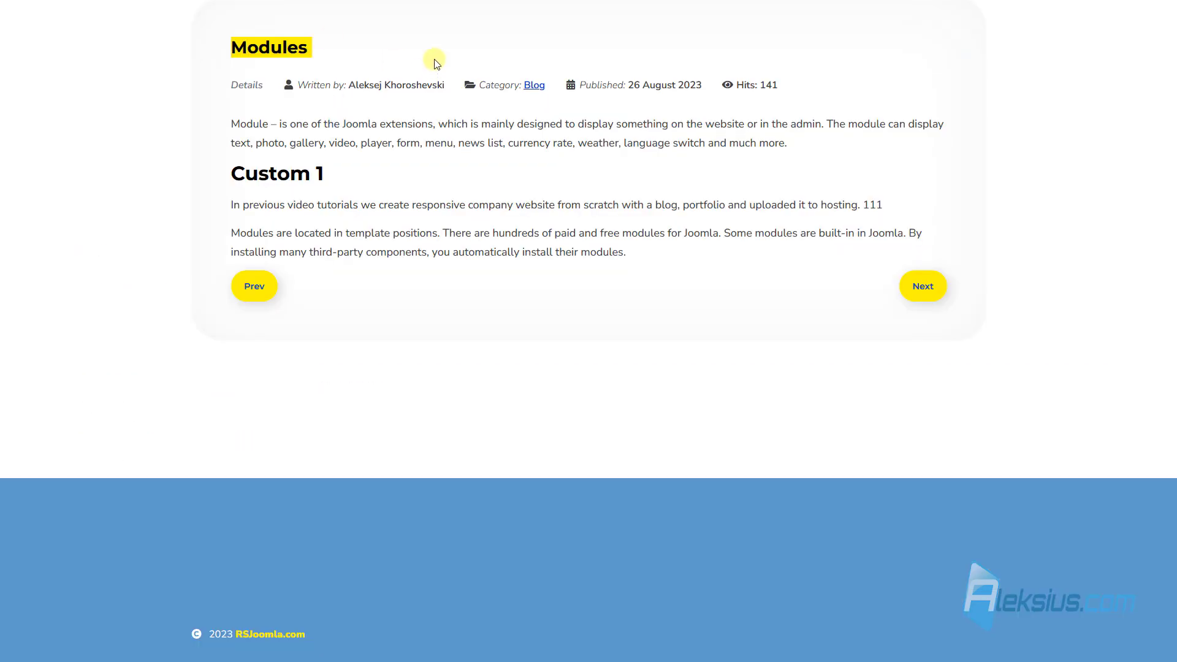
pyautogui.click(403, 41)
pyautogui.press('F5')
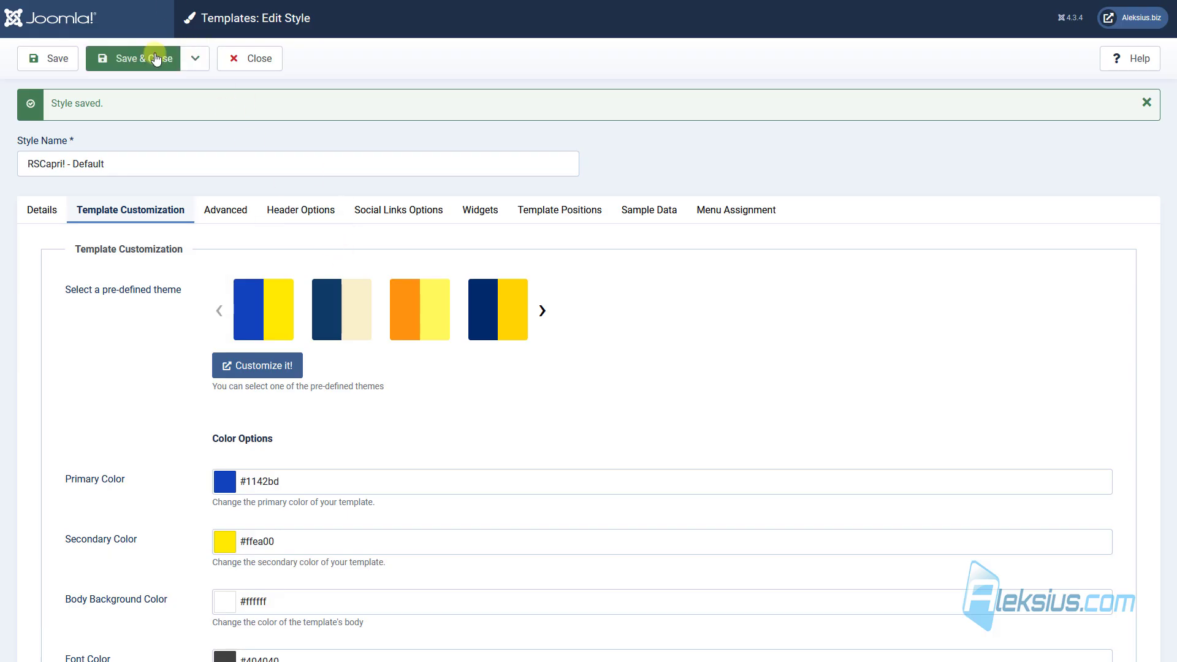
pyautogui.click(157, 54)
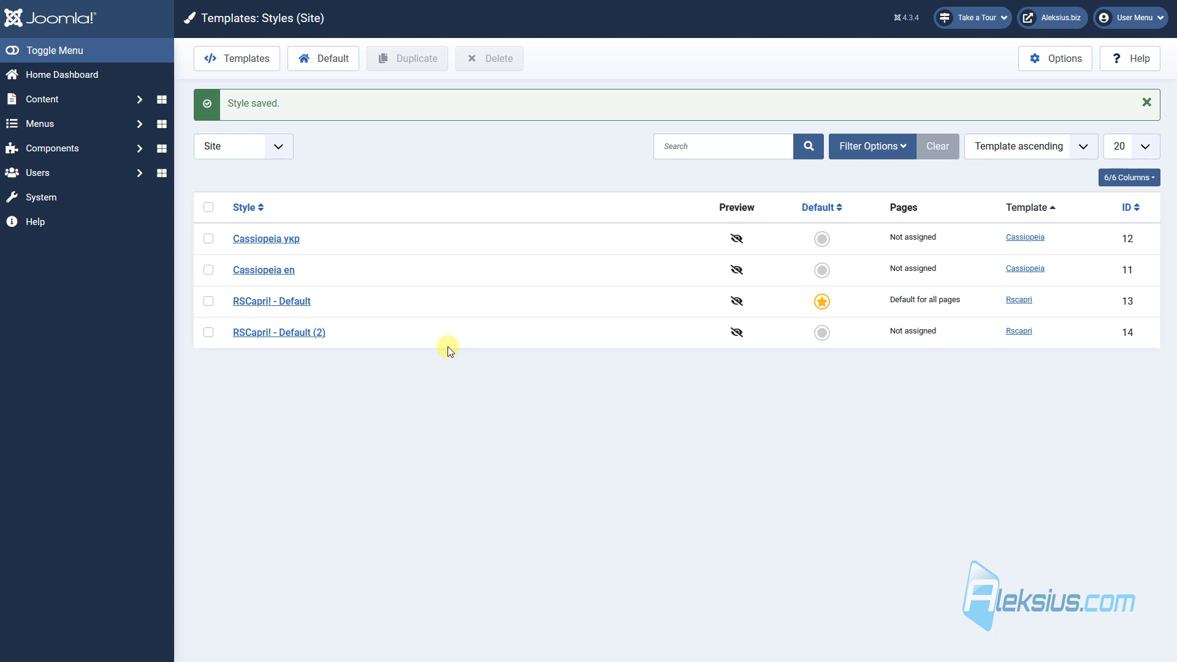
# - Open the RSCapri! template's files and pick the css folder for a new file
pyautogui.click(260, 56)
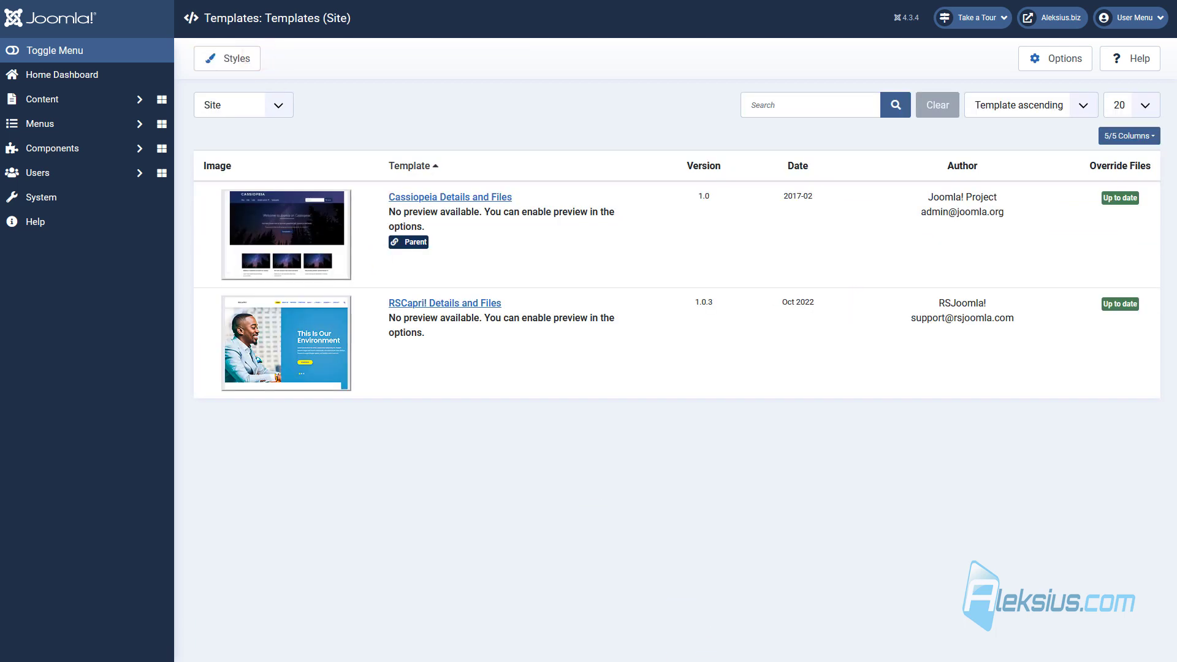
pyautogui.click(453, 302)
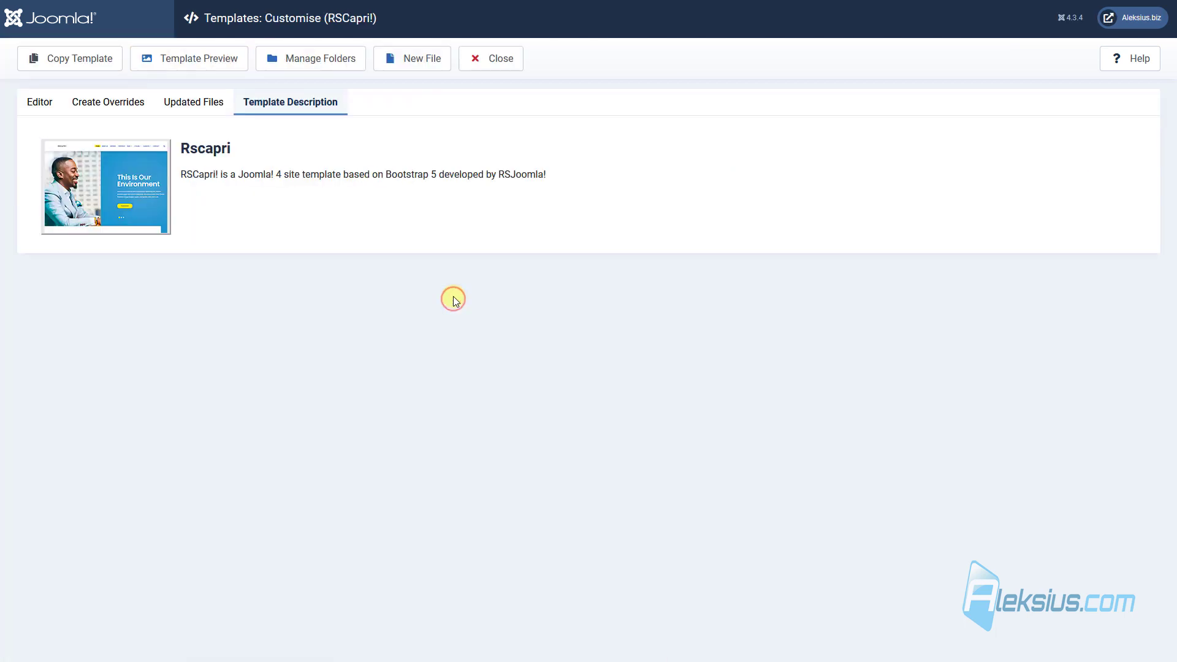
pyautogui.click(42, 103)
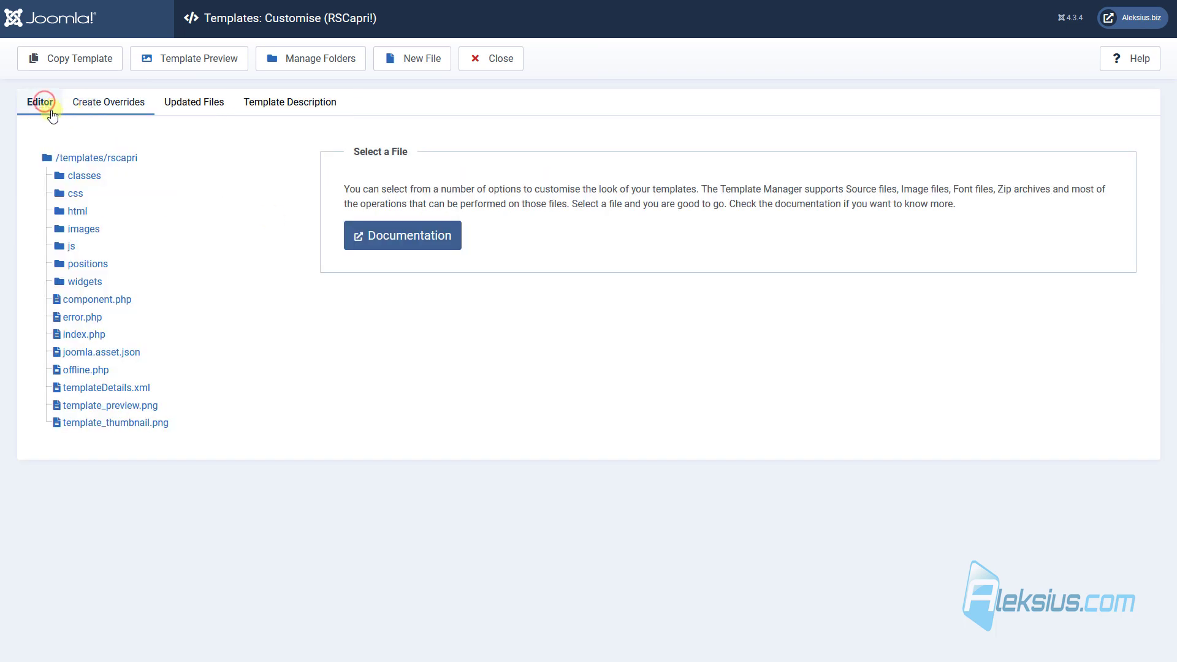
pyautogui.click(425, 64)
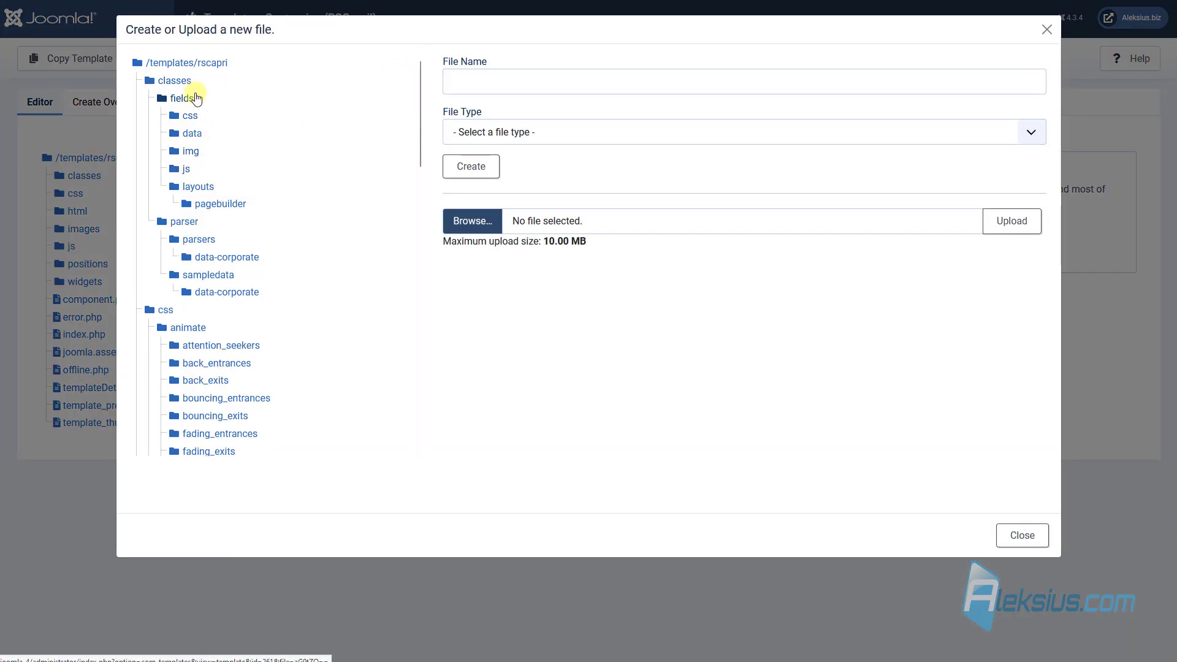
pyautogui.scroll(-3, 196, 97)
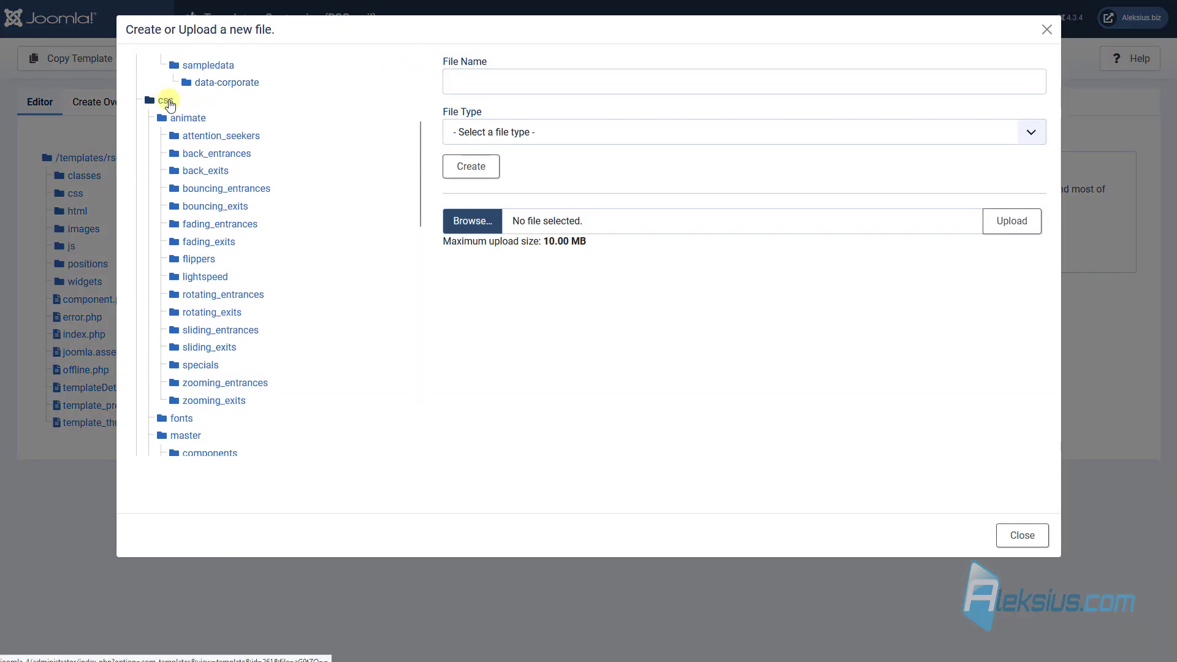
pyautogui.click(165, 101)
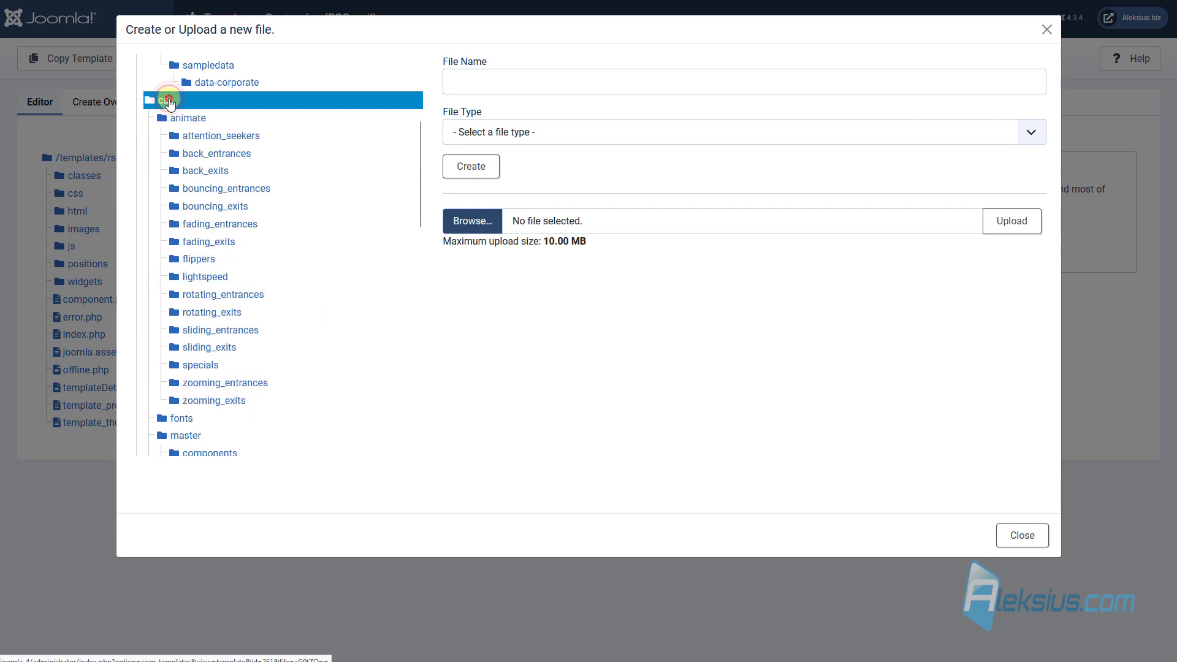
pyautogui.scroll(-5, 173, 110)
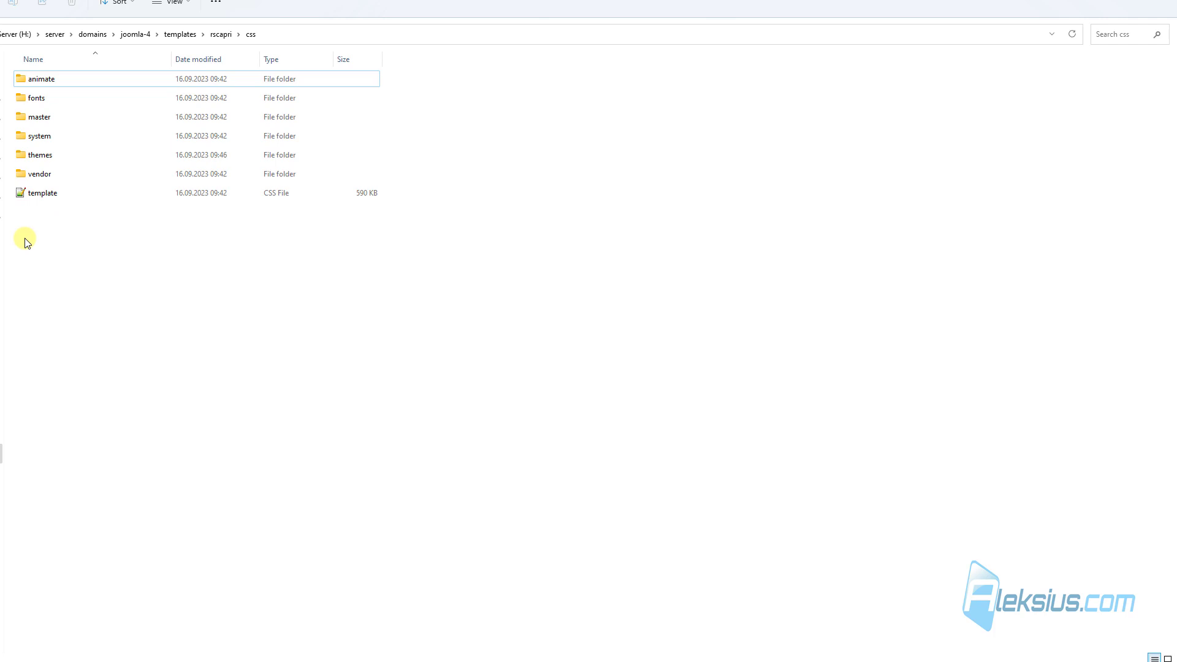
# - Name the new file 'custom' with type .css and create it
pyautogui.click(861, 28)
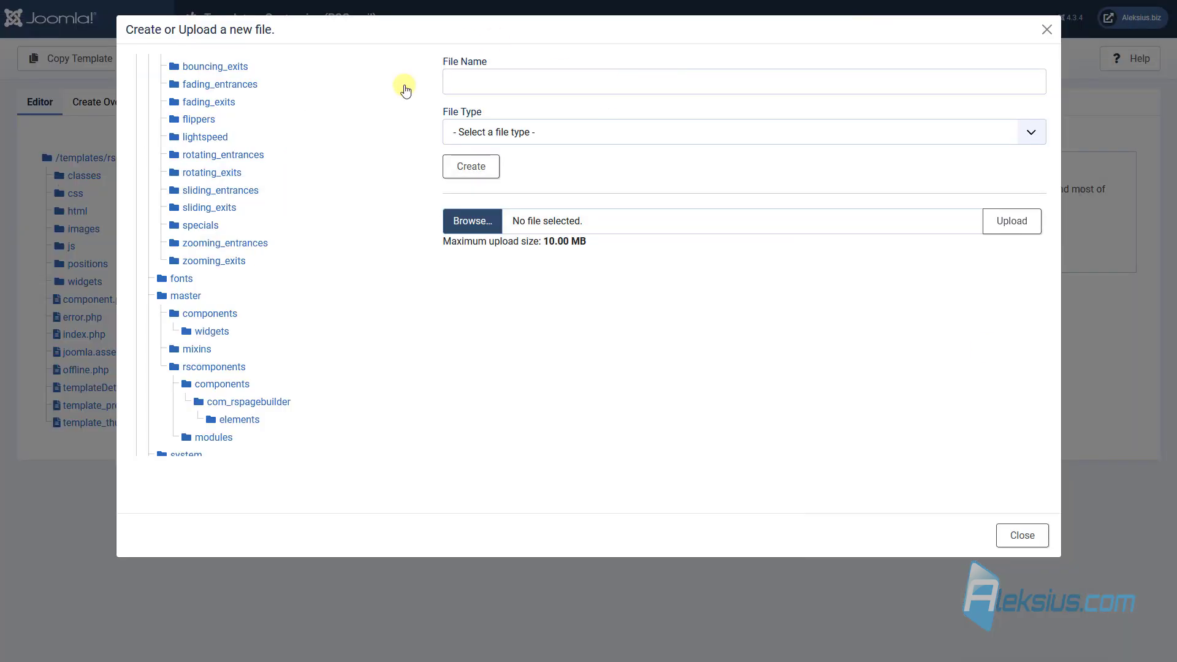
pyautogui.click(519, 86)
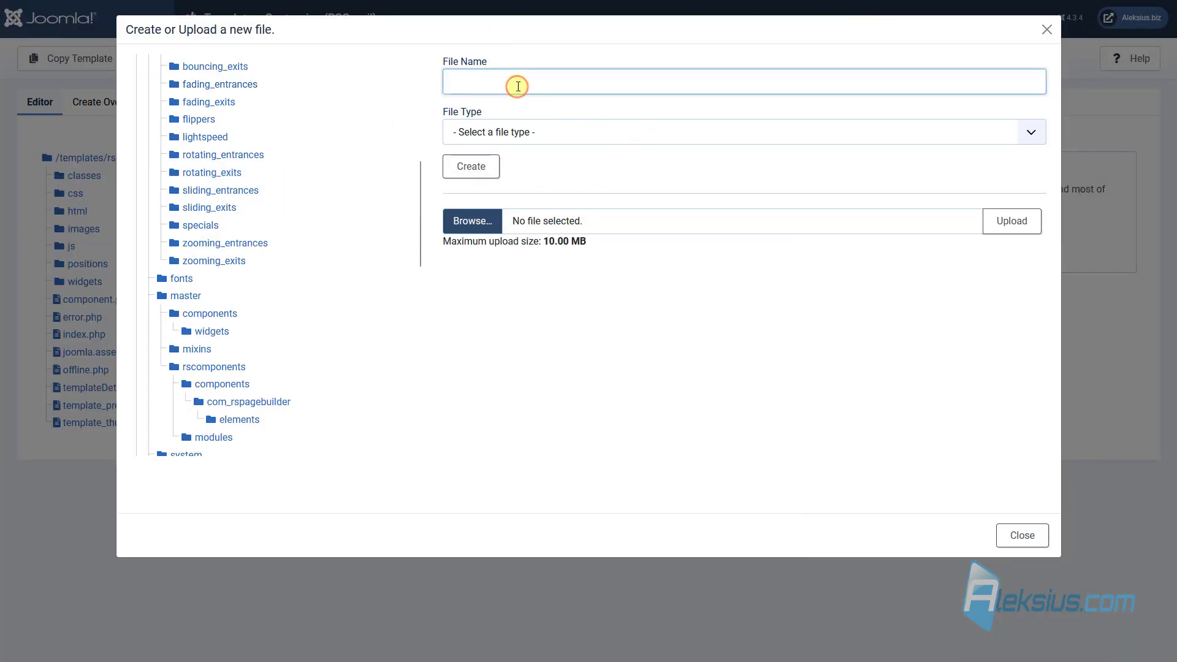
pyautogui.write('c')
pyautogui.click(496, 101)
pyautogui.click(514, 133)
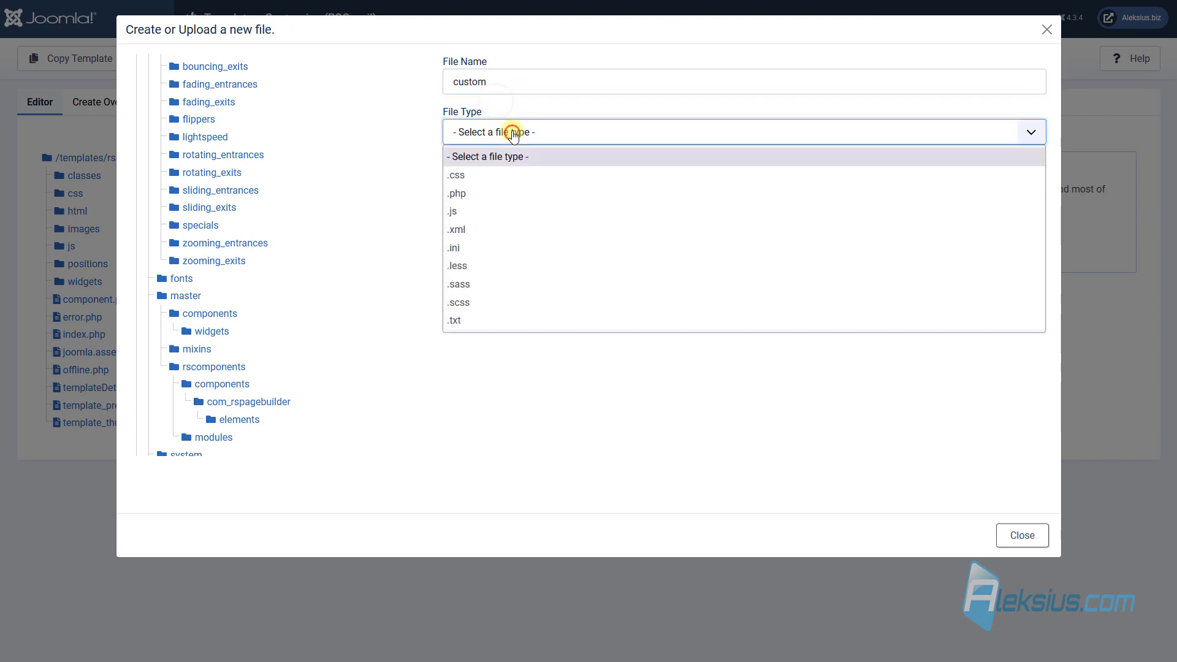
pyautogui.click(515, 175)
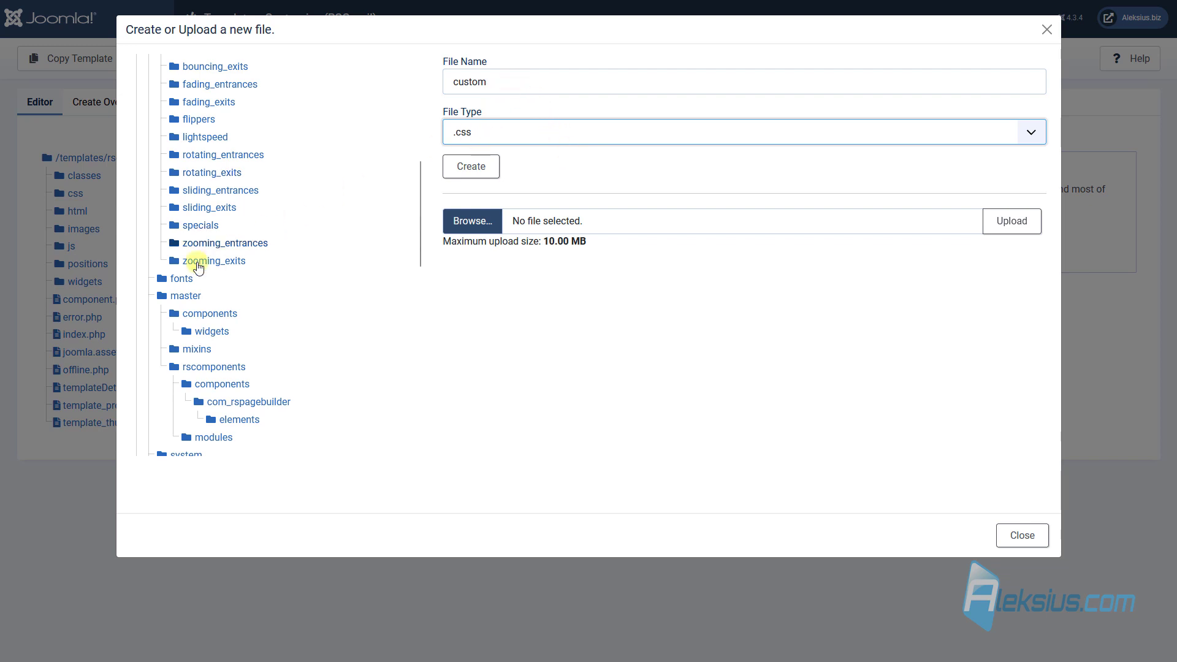
pyautogui.scroll(-4, 197, 262)
pyautogui.scroll(6, 179, 145)
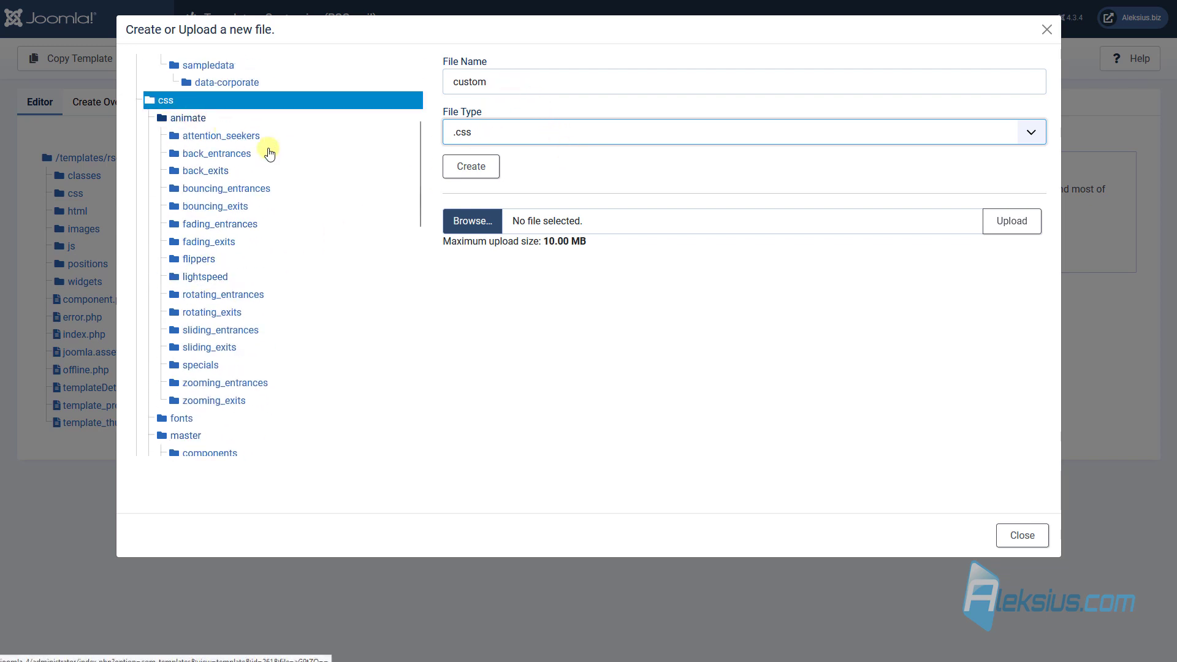
pyautogui.click(548, 351)
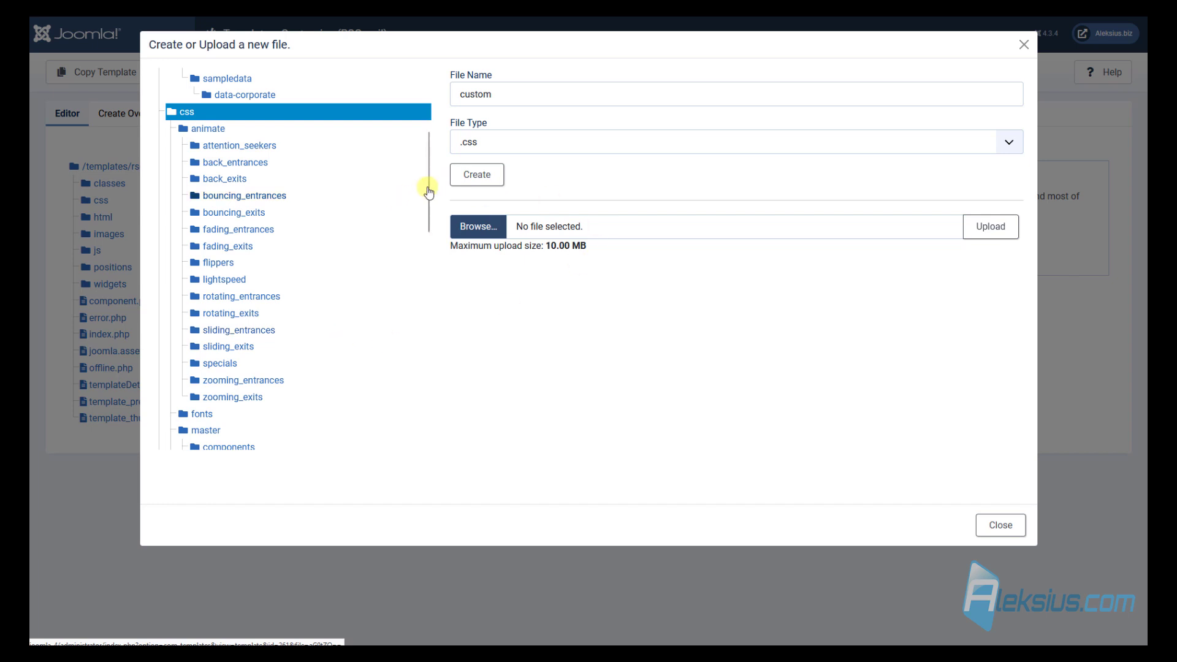
pyautogui.click(473, 175)
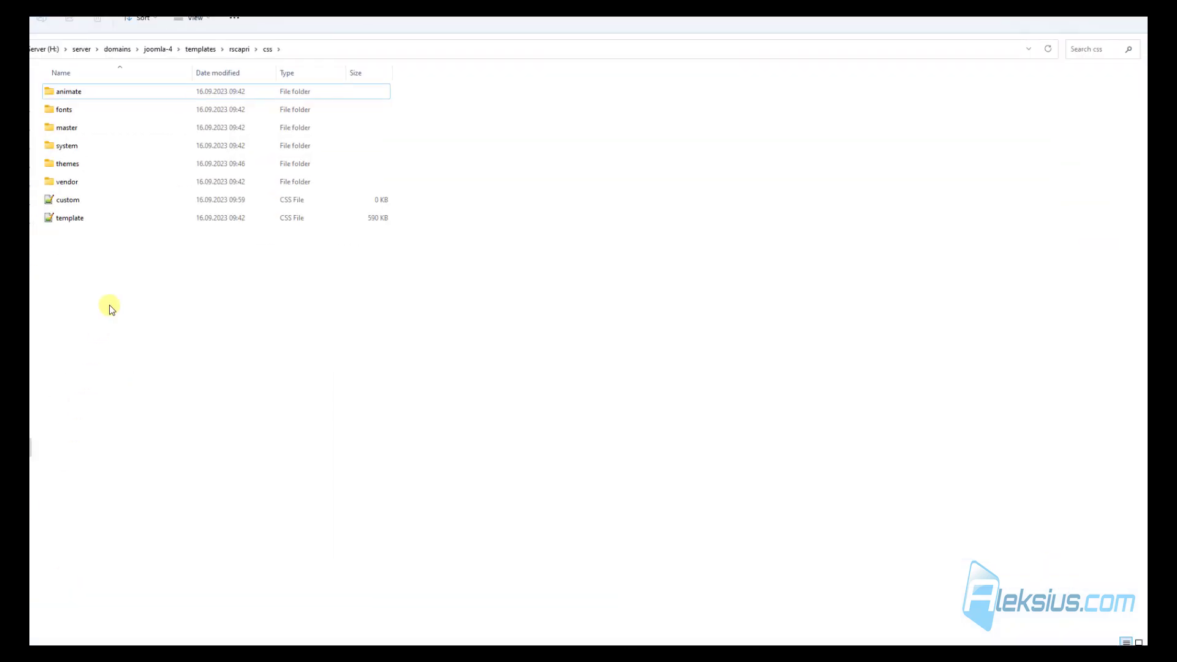
pyautogui.click(124, 197)
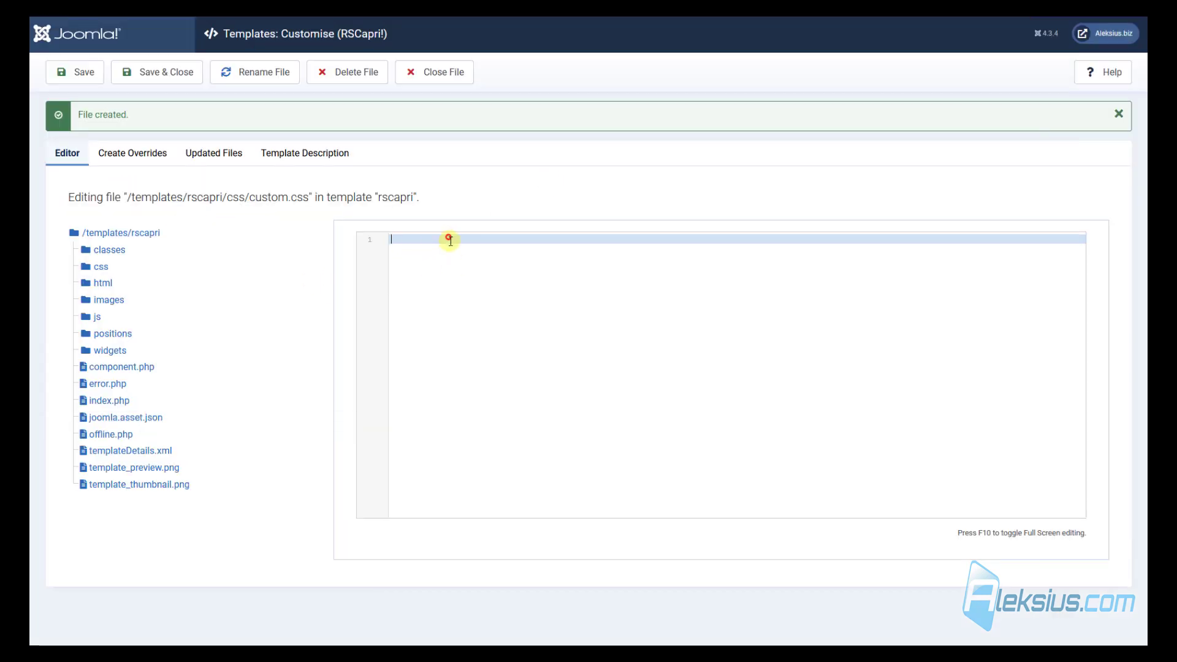
pyautogui.click(447, 237)
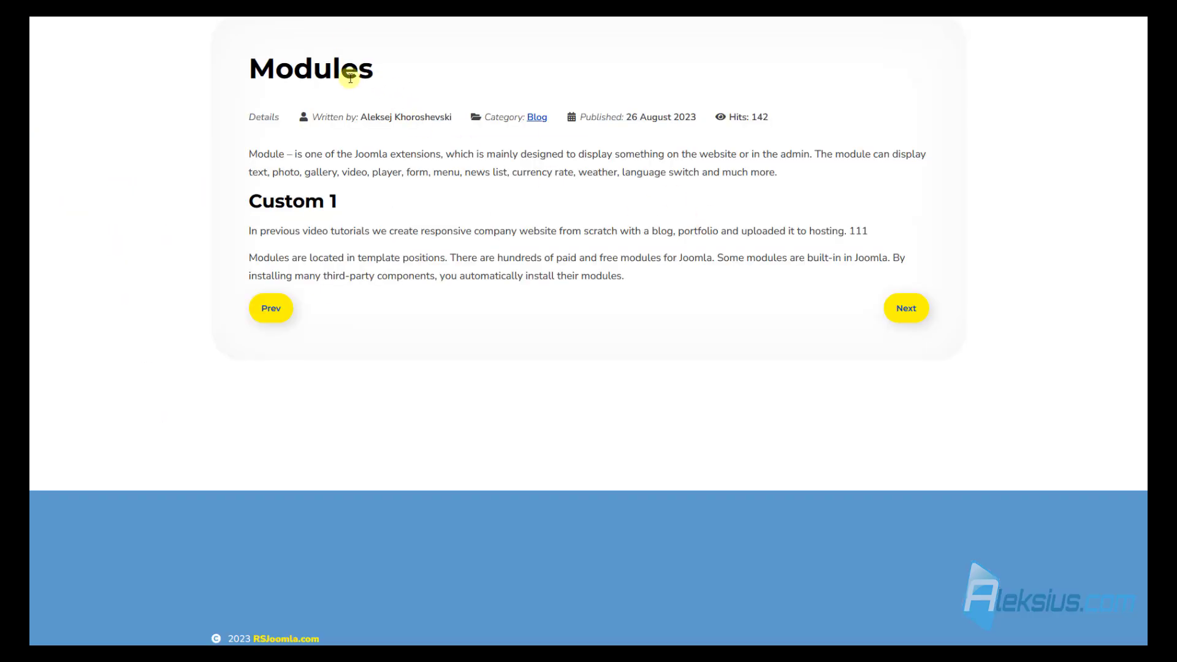
# - Inspect the Modules heading and select its div.page-header container in developer tools
pyautogui.rightClick(344, 75)
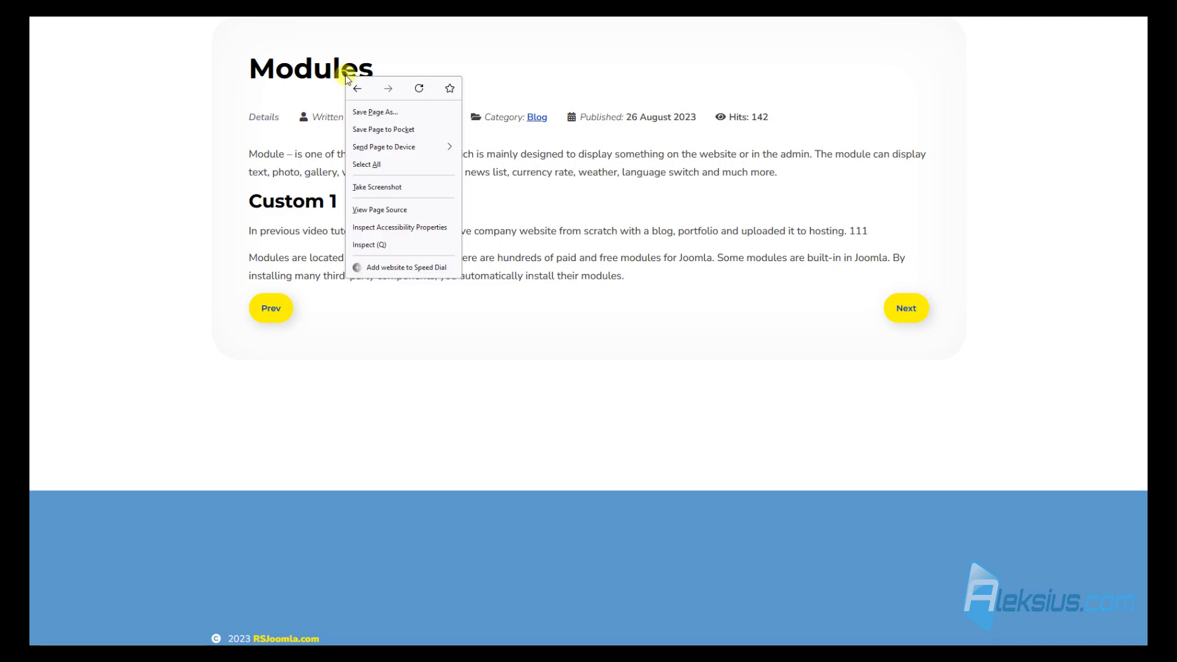
pyautogui.click(425, 252)
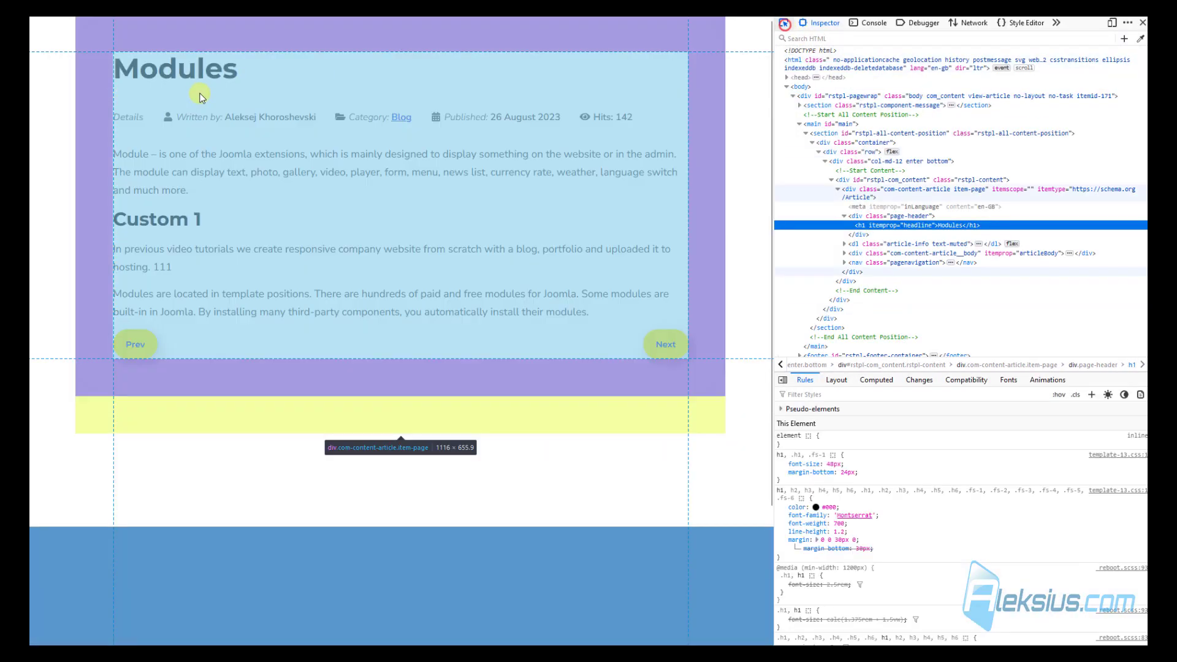
pyautogui.click(202, 97)
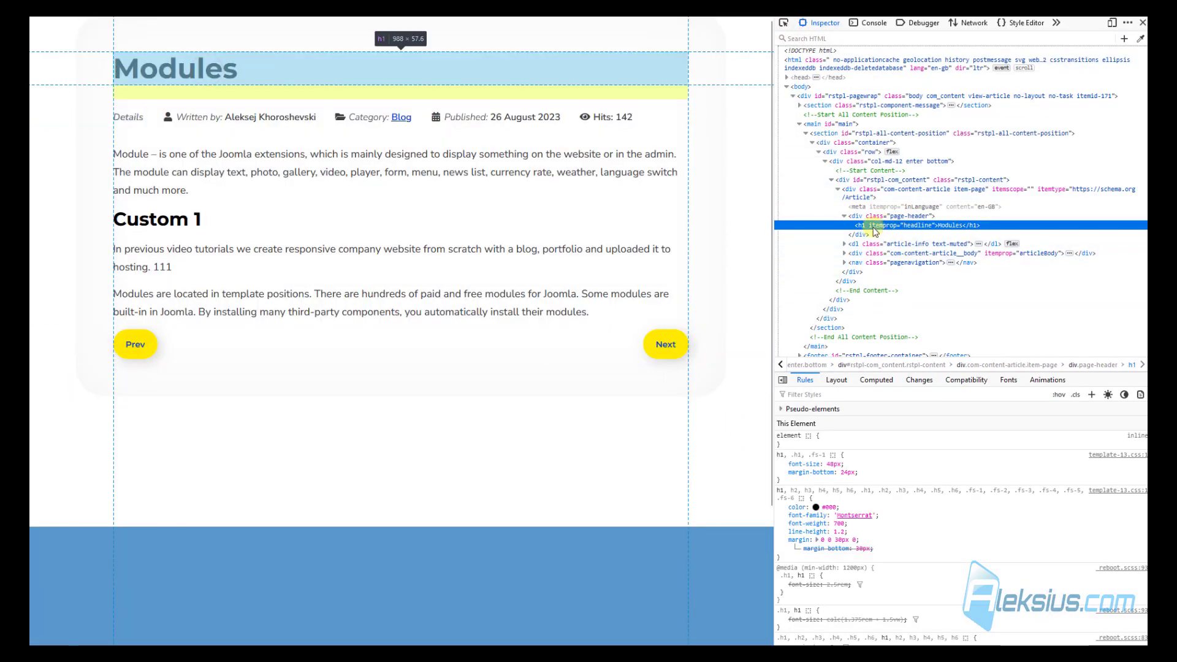
pyautogui.click(907, 215)
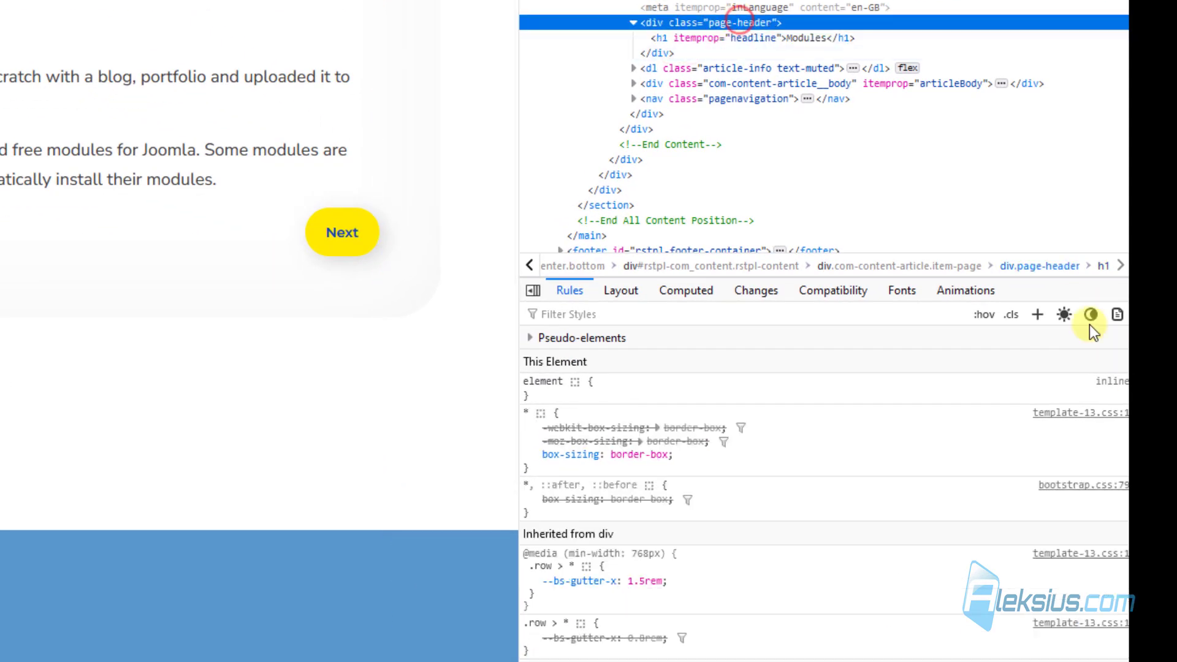
# - Add a new '.page-header h1' rule with font-size: 28px
pyautogui.click(1038, 314)
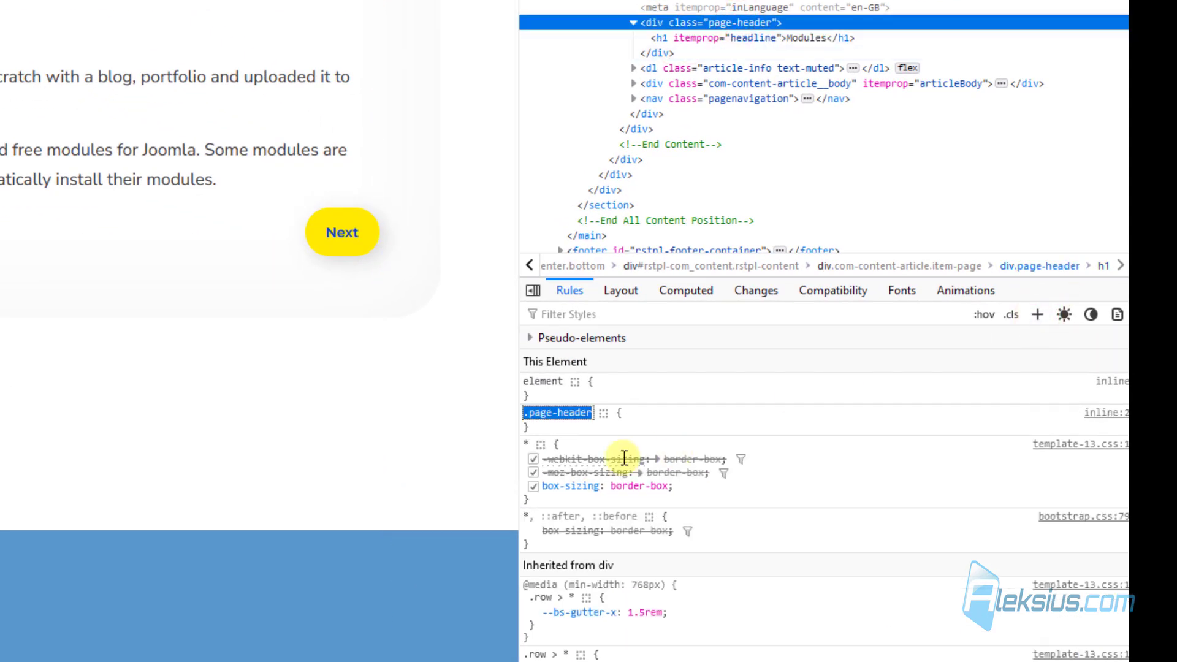
pyautogui.press('End')
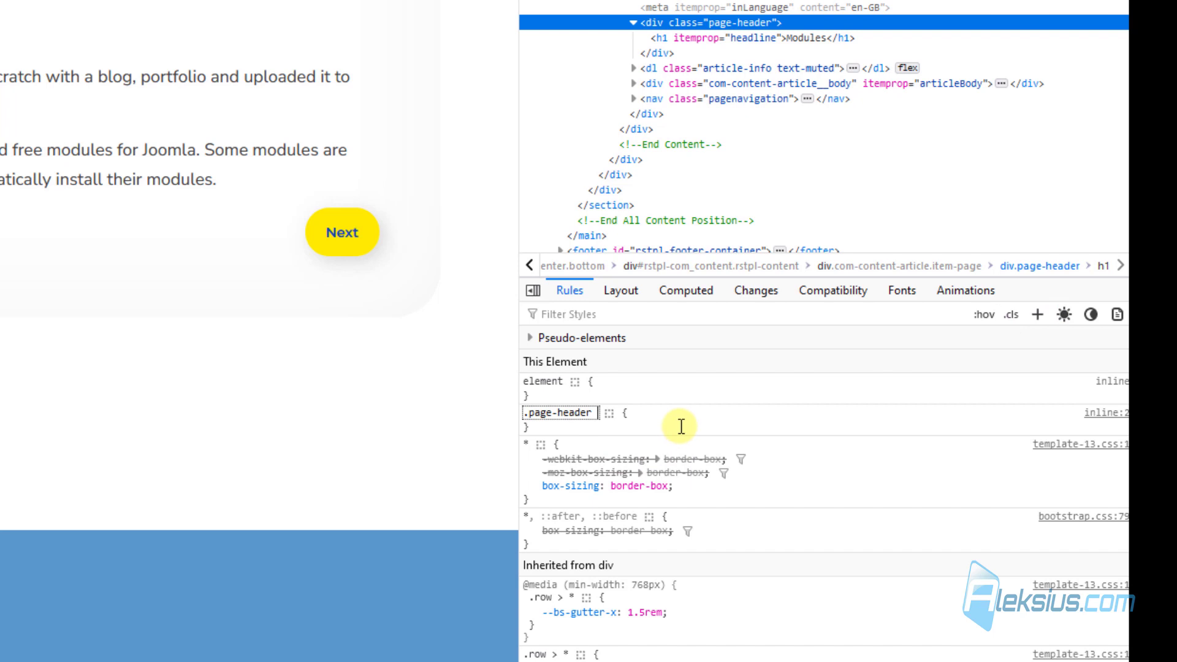
pyautogui.write('h1')
pyautogui.press('Return')
pyautogui.click(583, 426)
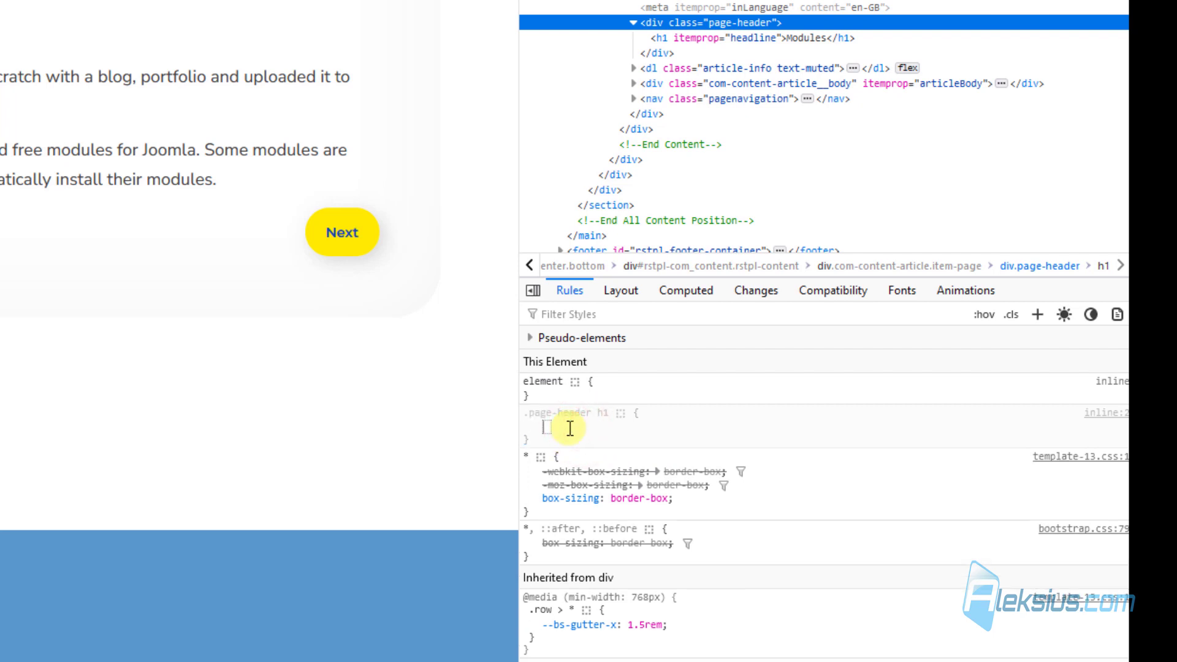
pyautogui.write('font')
pyautogui.press('Tab')
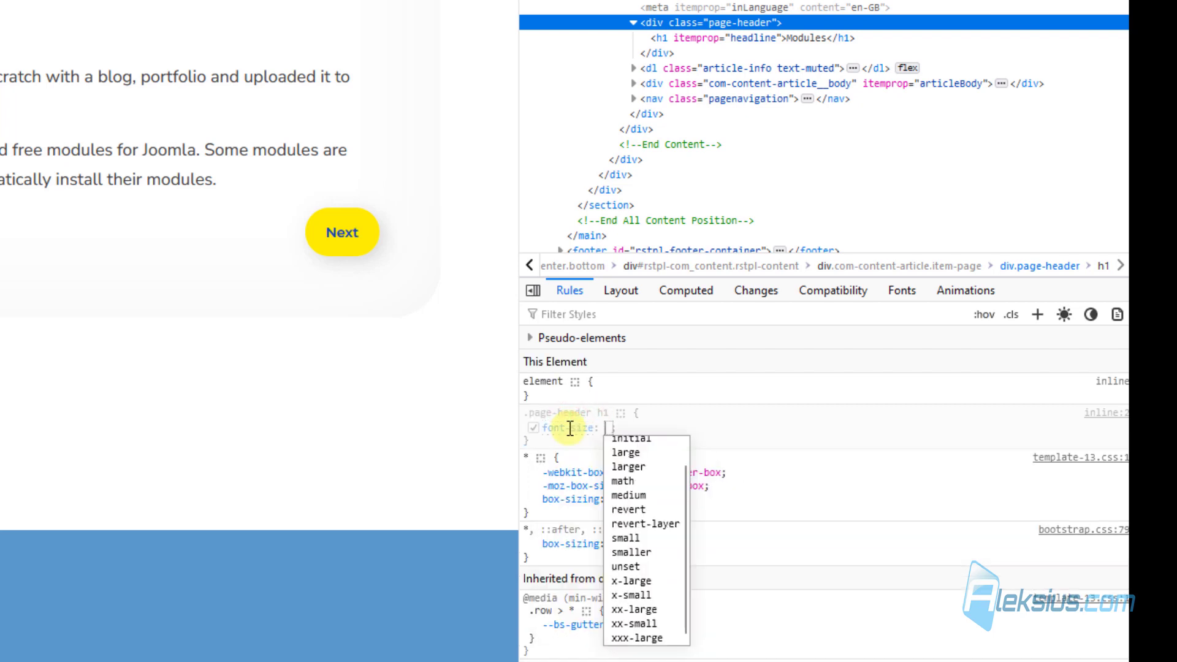
pyautogui.write('28px')
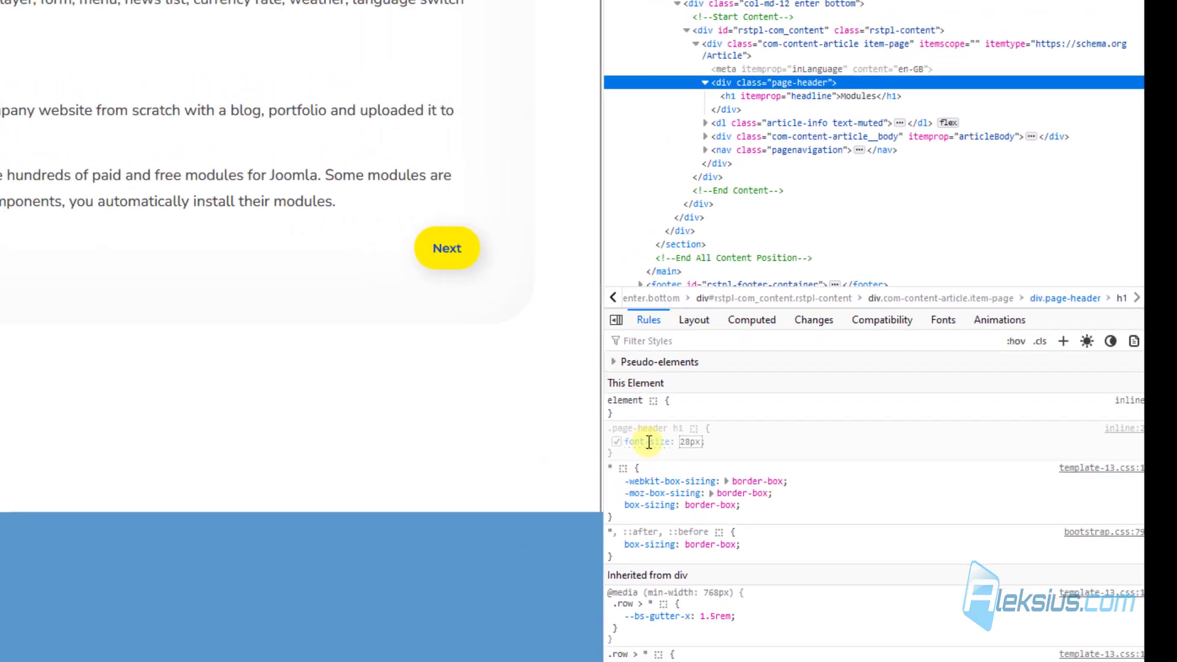
pyautogui.click(702, 428)
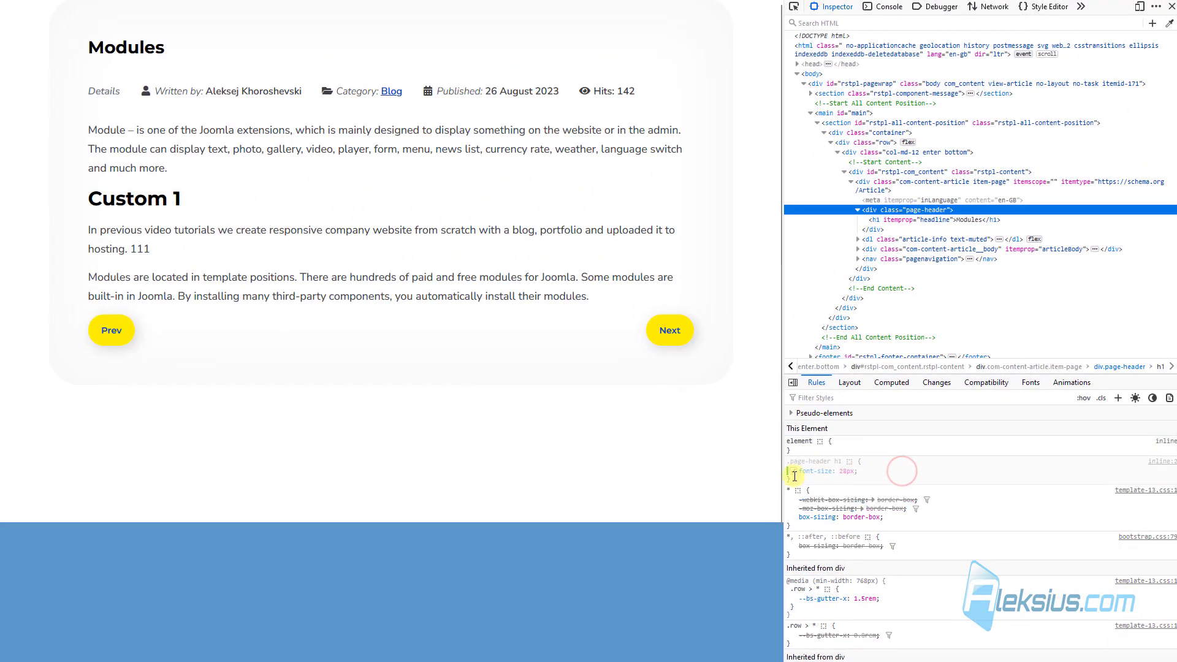
# - Copy the .page-header h1 rule into custom.css and save it
pyautogui.moveTo(791, 478)
pyautogui.mouseDown()
pyautogui.moveTo(797, 601)
pyautogui.moveTo(787, 463)
pyautogui.mouseUp()
pyautogui.hotkey('ctrl', 'c')
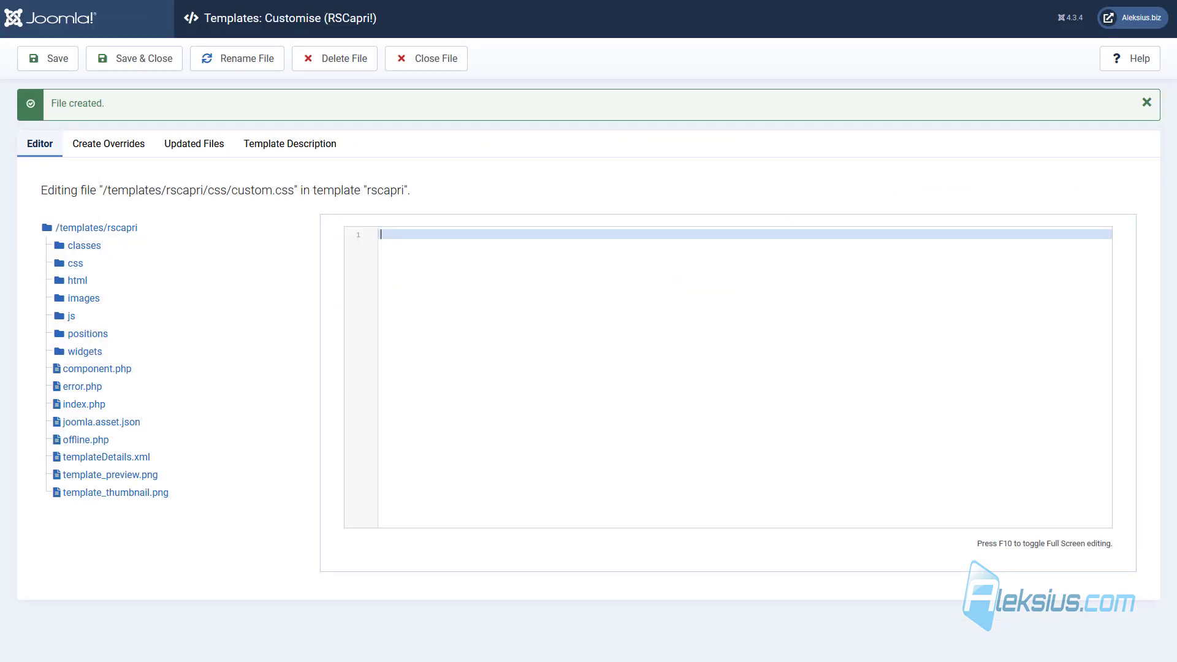
pyautogui.click(202, 1)
pyautogui.click(445, 277)
pyautogui.hotkey('ctrl', 'v')
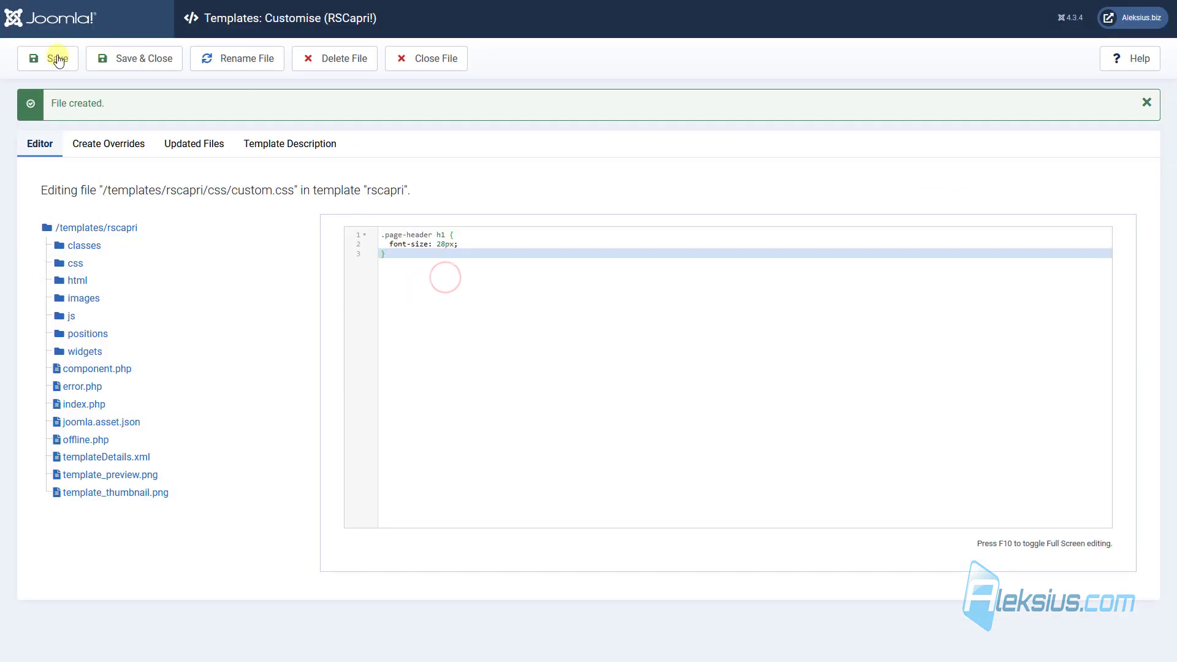
pyautogui.click(41, 59)
# - Reload the frontend Modules page to apply the new CSS and close developer tools
pyautogui.hotkey('ctrl', 'Tab')
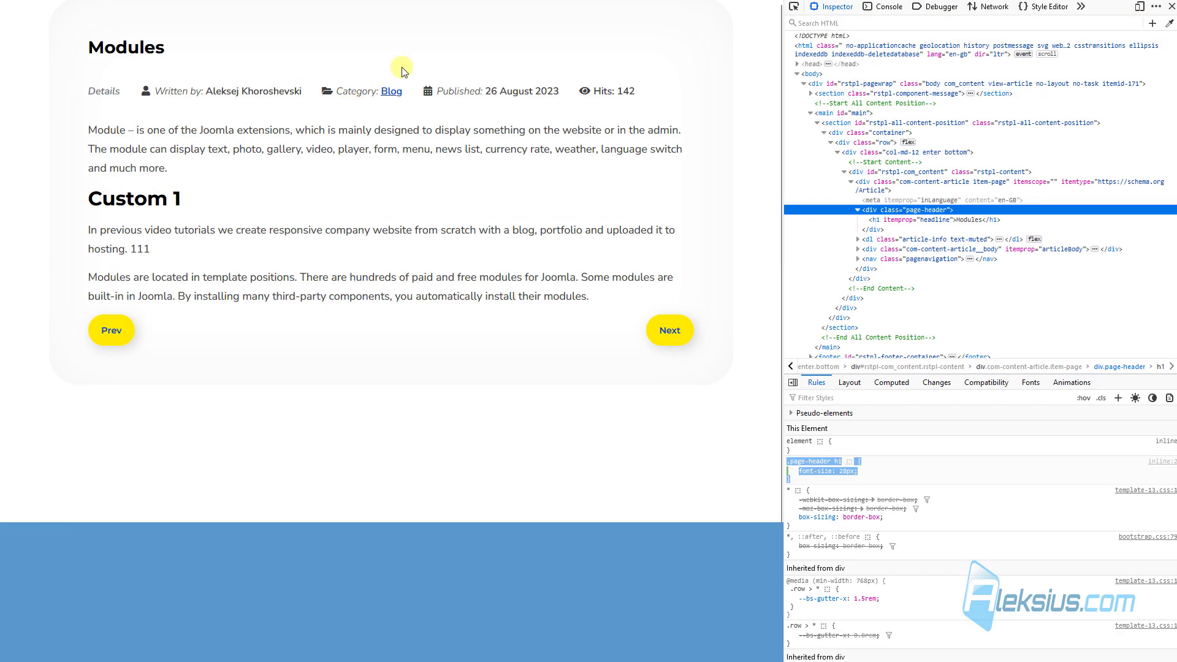
pyautogui.click(413, 47)
pyautogui.press('F5')
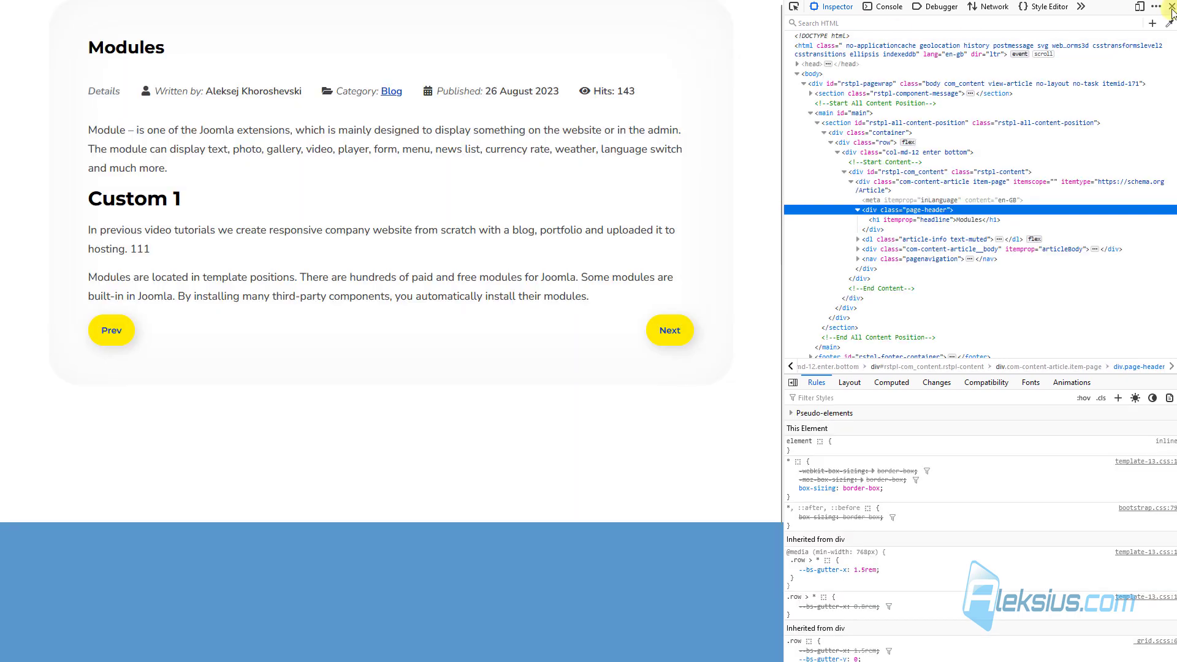
pyautogui.click(1172, 7)
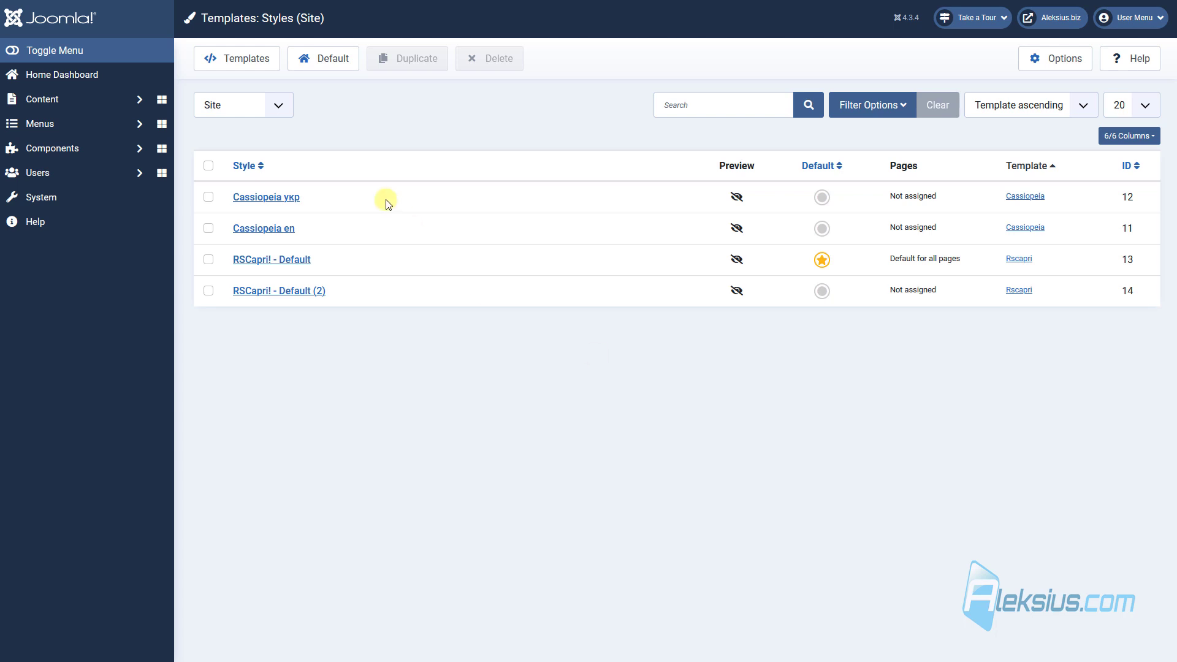
# - Assign Cassiopeia en to all menu items, set Default to All, save, then open System
pyautogui.click(277, 230)
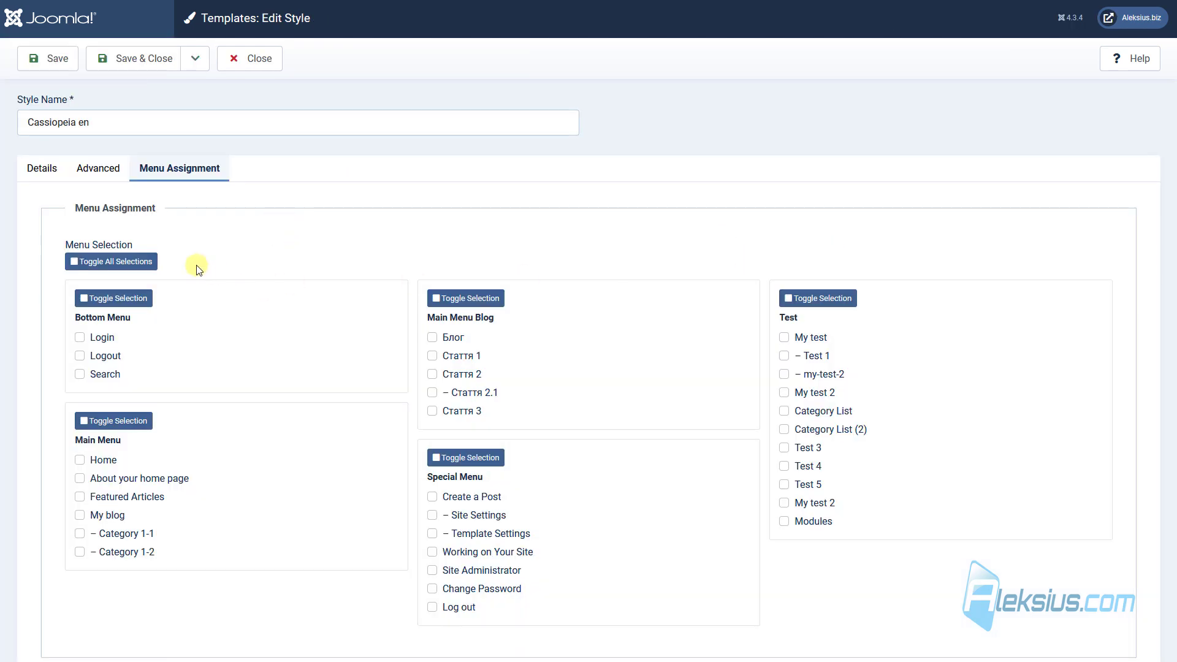
pyautogui.click(144, 261)
pyautogui.click(56, 173)
pyautogui.click(918, 233)
pyautogui.click(157, 62)
pyautogui.click(74, 201)
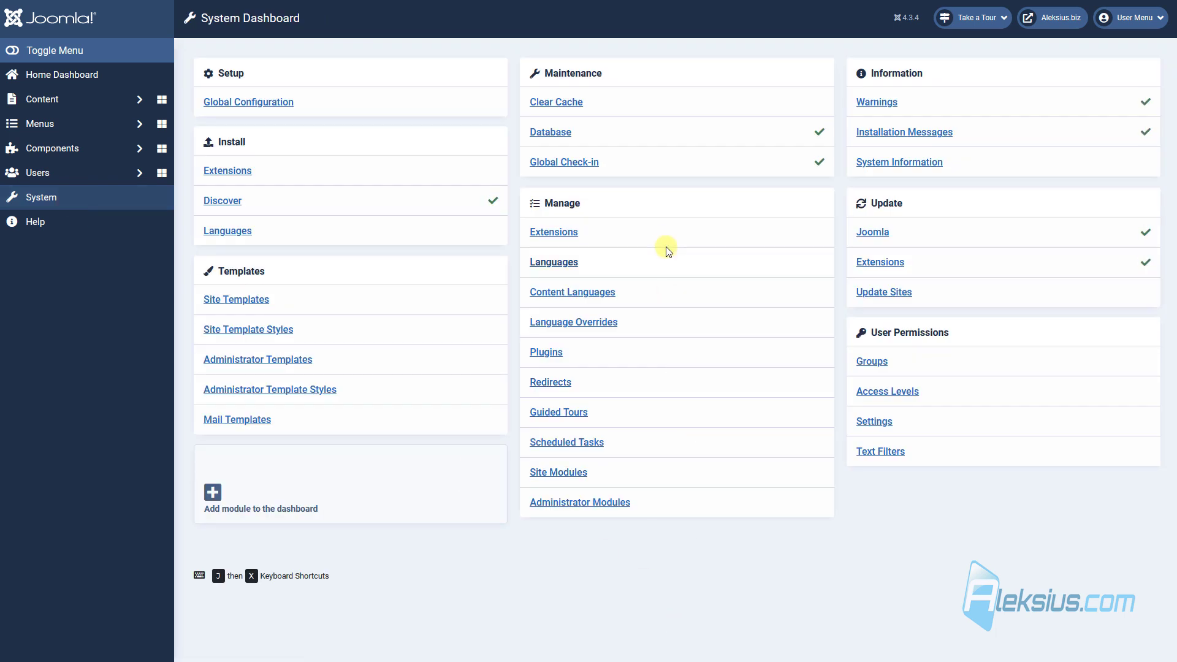
# - Filter the Manage Extensions list to show only Template extensions
pyautogui.click(554, 236)
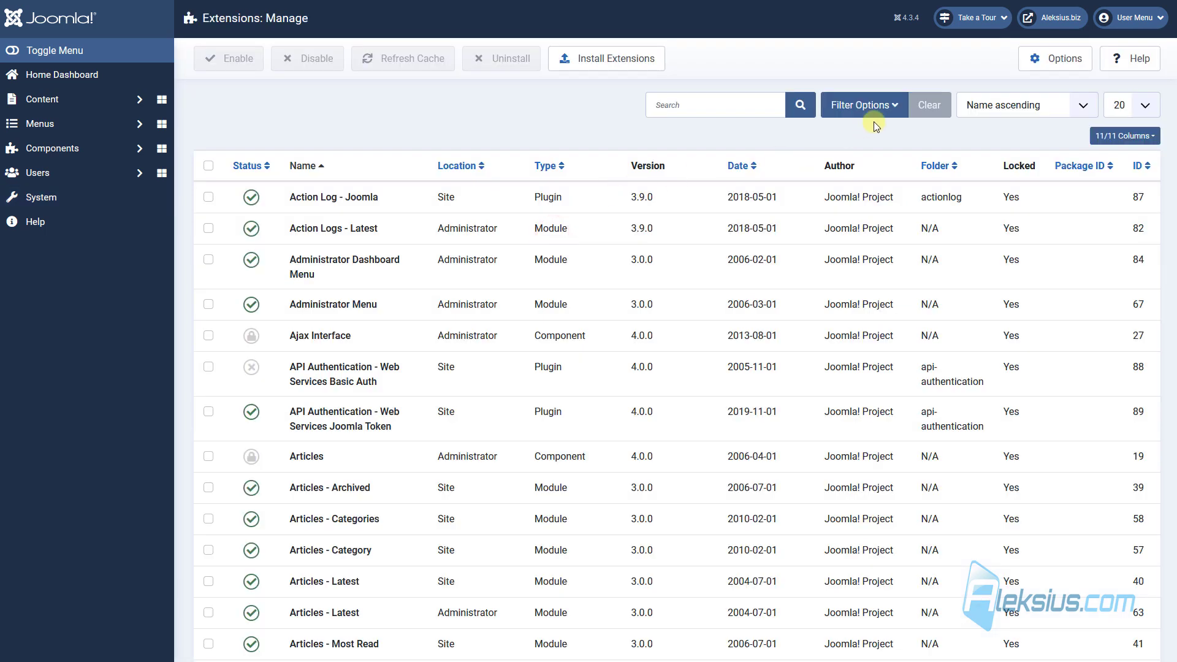
pyautogui.click(867, 109)
pyautogui.click(582, 150)
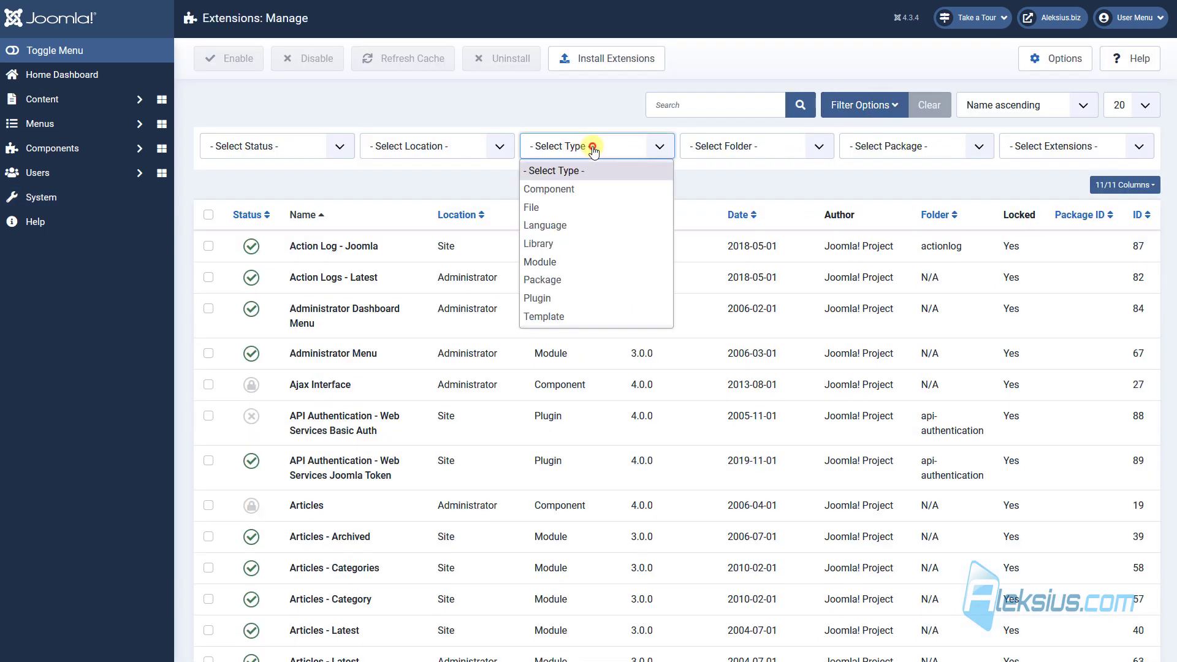
pyautogui.click(574, 317)
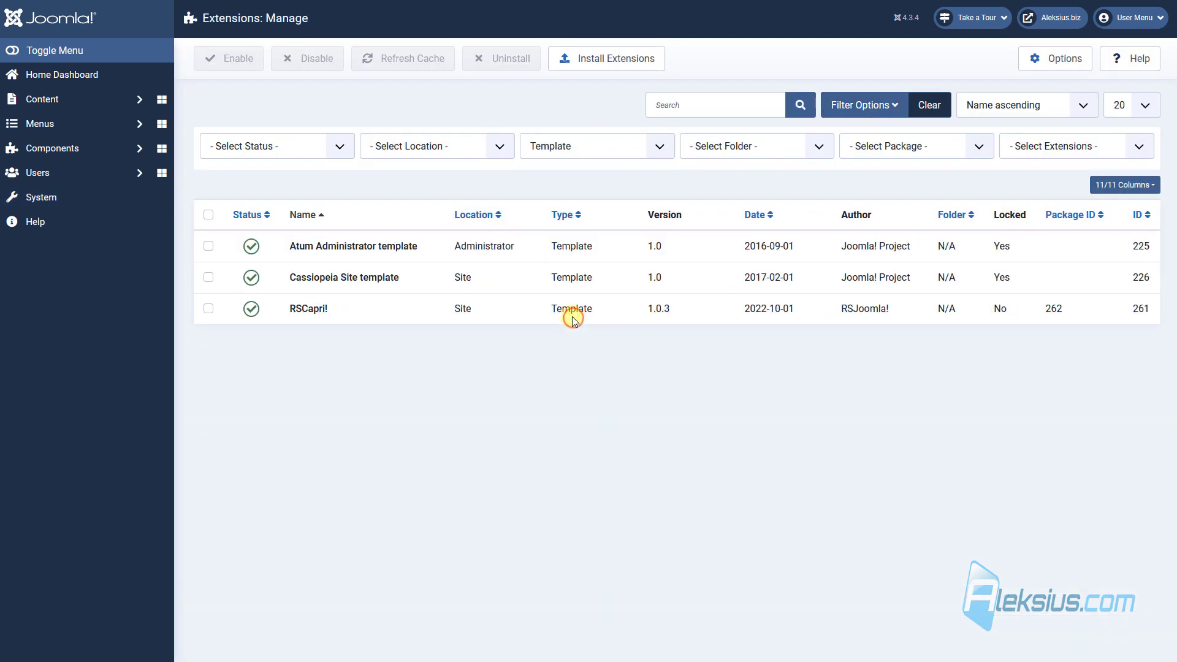
# - Select the RSCapri! template and confirm its uninstall
pyautogui.click(209, 309)
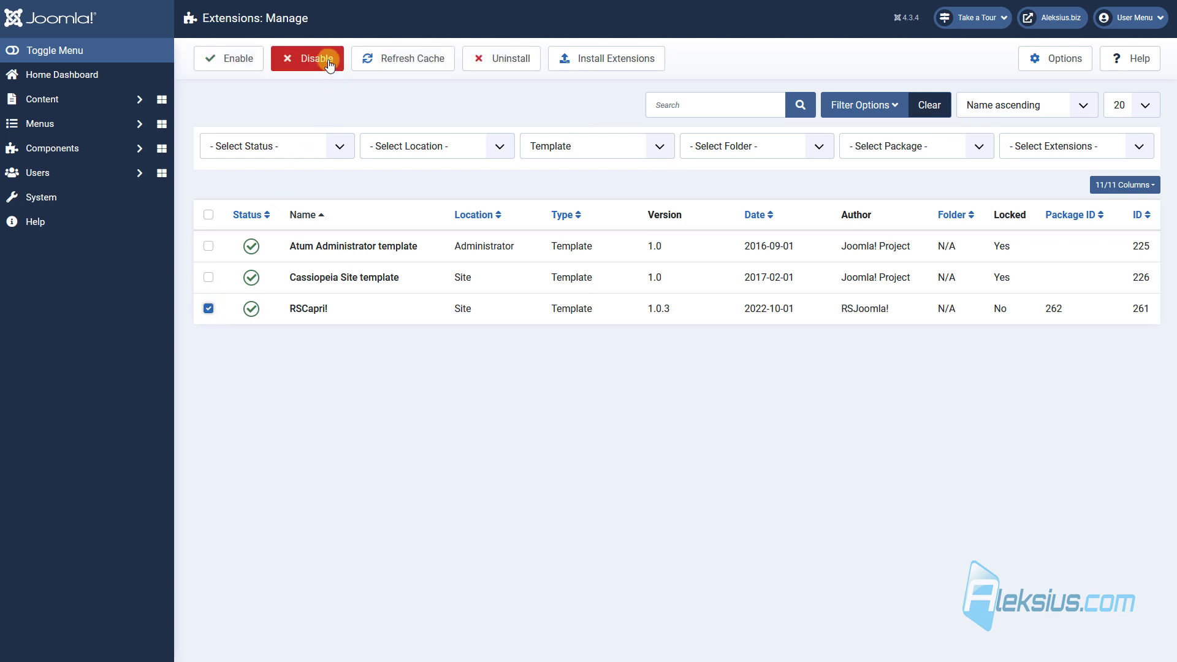
pyautogui.click(496, 62)
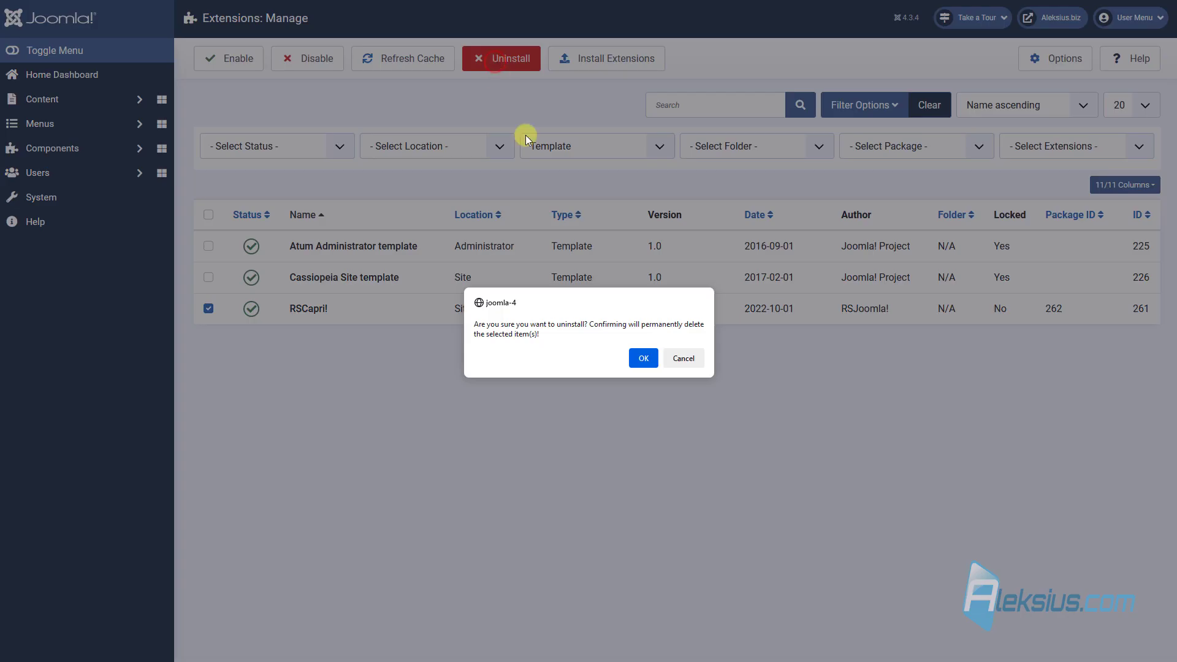
pyautogui.click(640, 358)
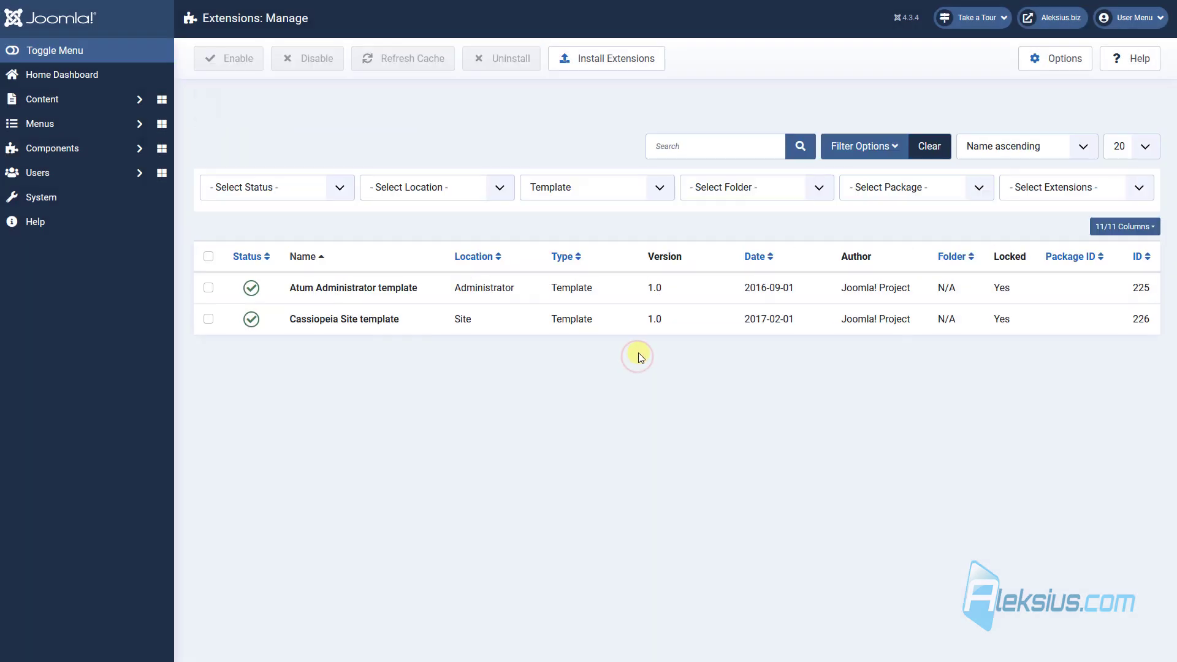
# - Open the site Template Styles list to confirm Cassiopeia en is the default
pyautogui.click(66, 198)
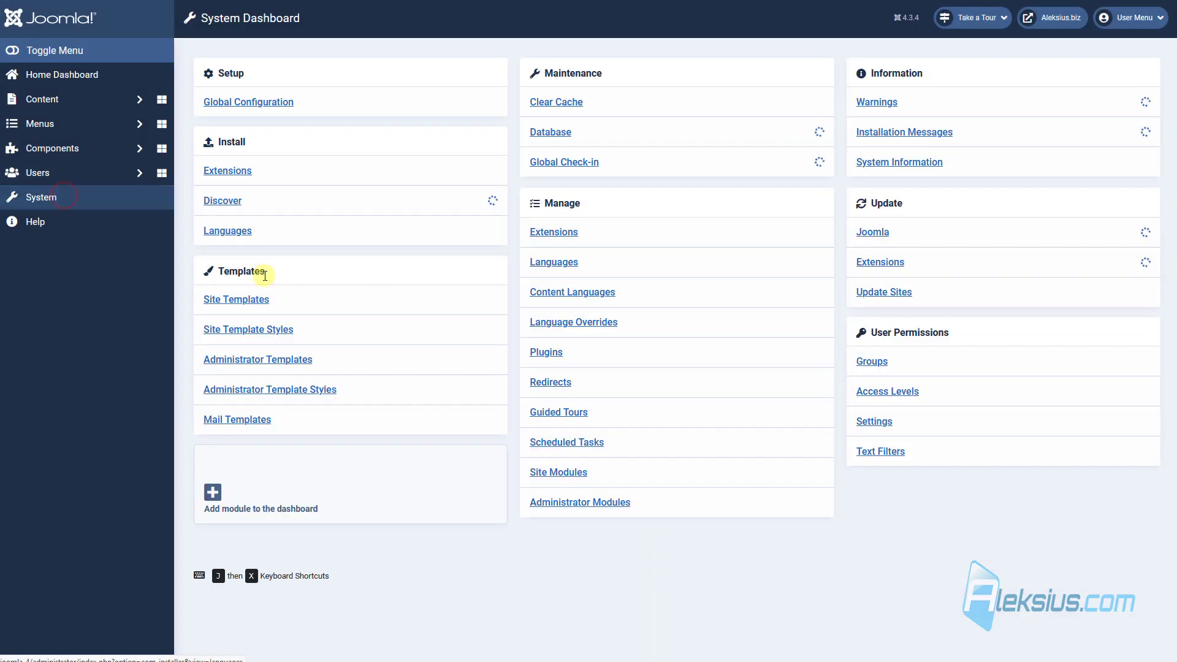
pyautogui.click(252, 302)
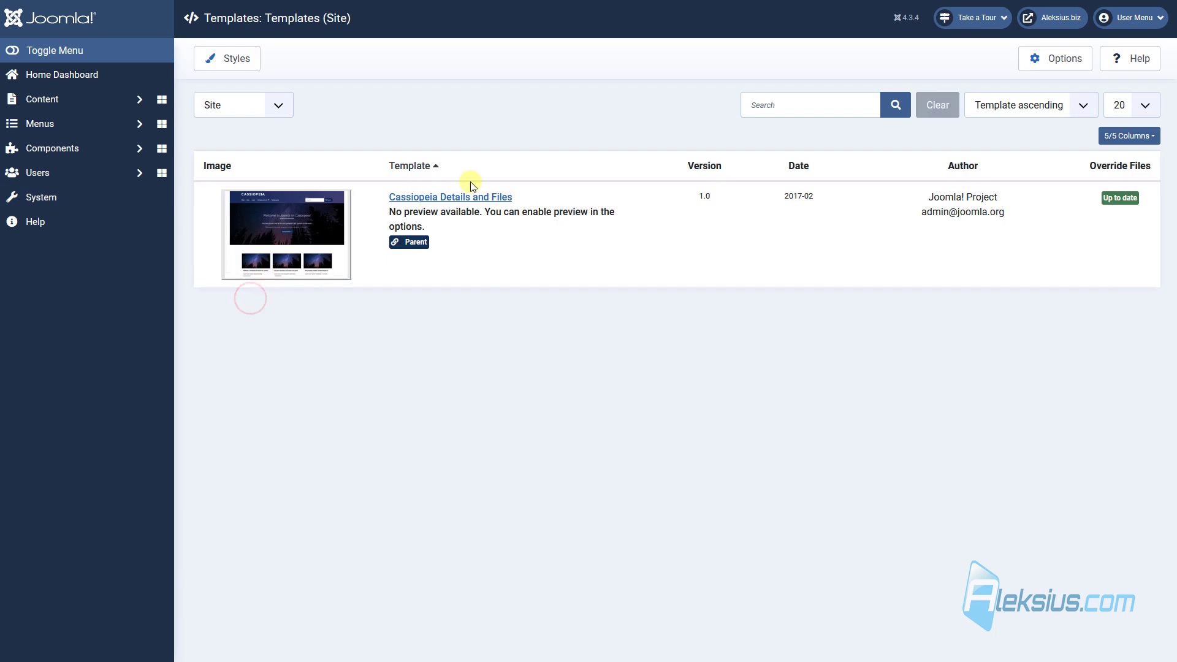
pyautogui.click(246, 69)
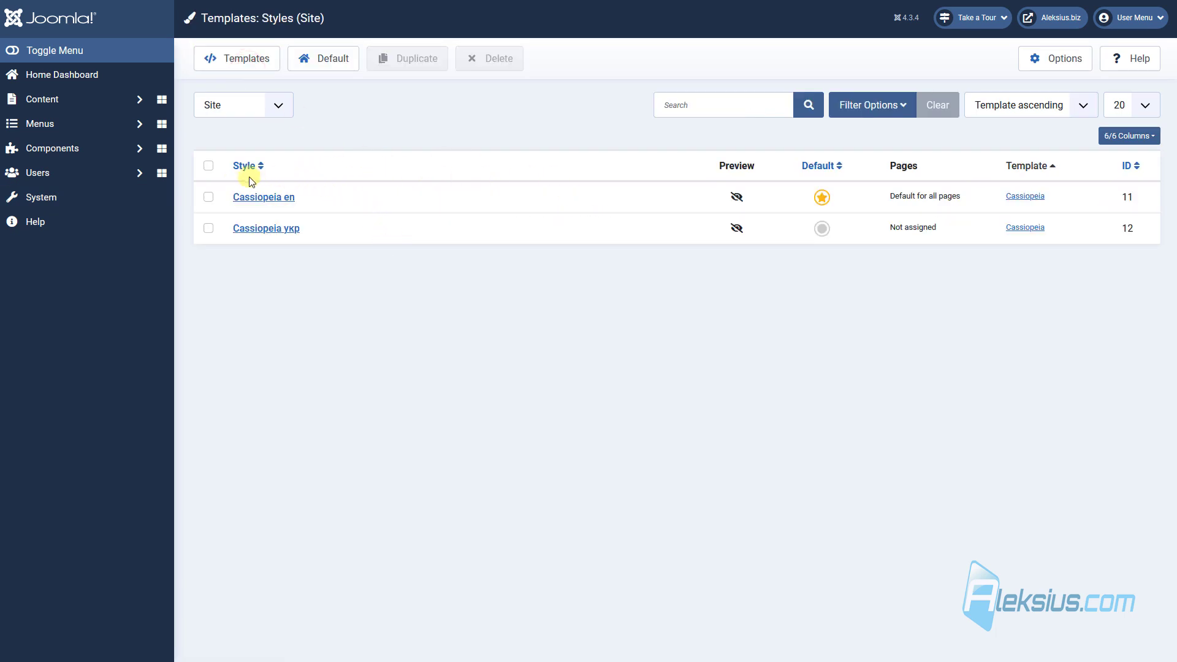